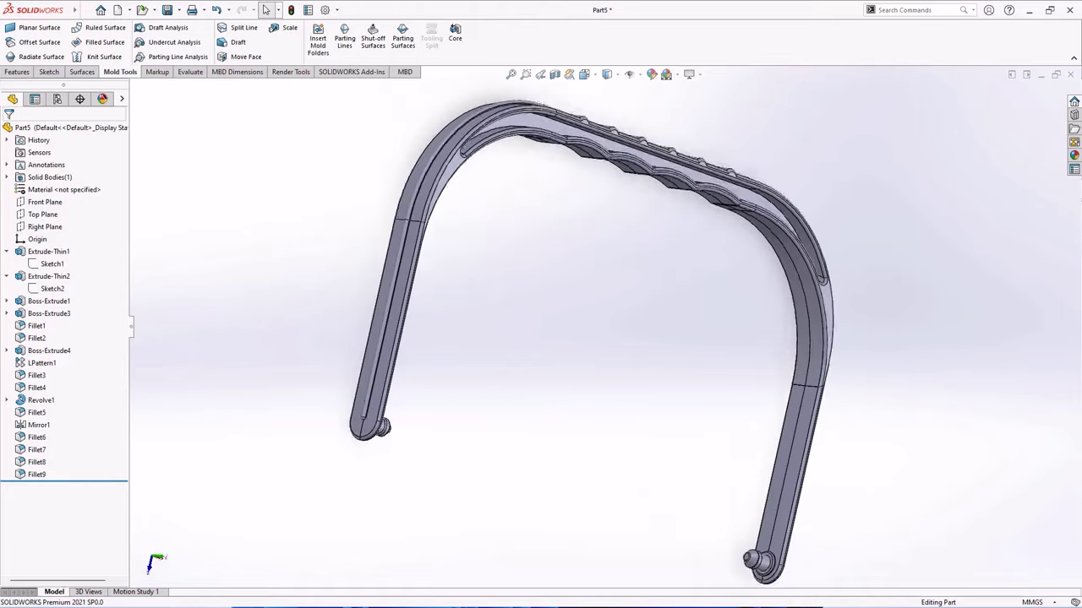
Step: Examine the finished handle model from several angles, including its ribbed grip and the pins at both ends
{"action": "middle_click_drag", "start_coordinate": [594, 372], "coordinate": [563, 479], "text": "shift"}
{"action": "key", "text": "shift+z"}
{"action": "key", "text": "shift+z"}
{"action": "key", "text": "shift+z"}
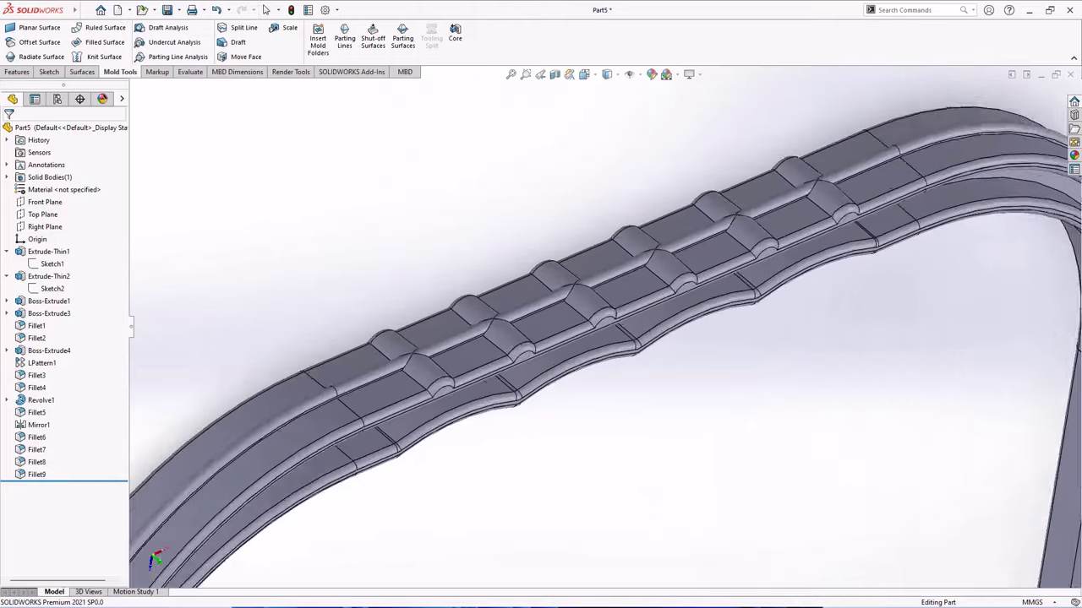
{"action": "key", "text": "z"}
{"action": "key", "text": "z"}
{"action": "key", "text": "z"}
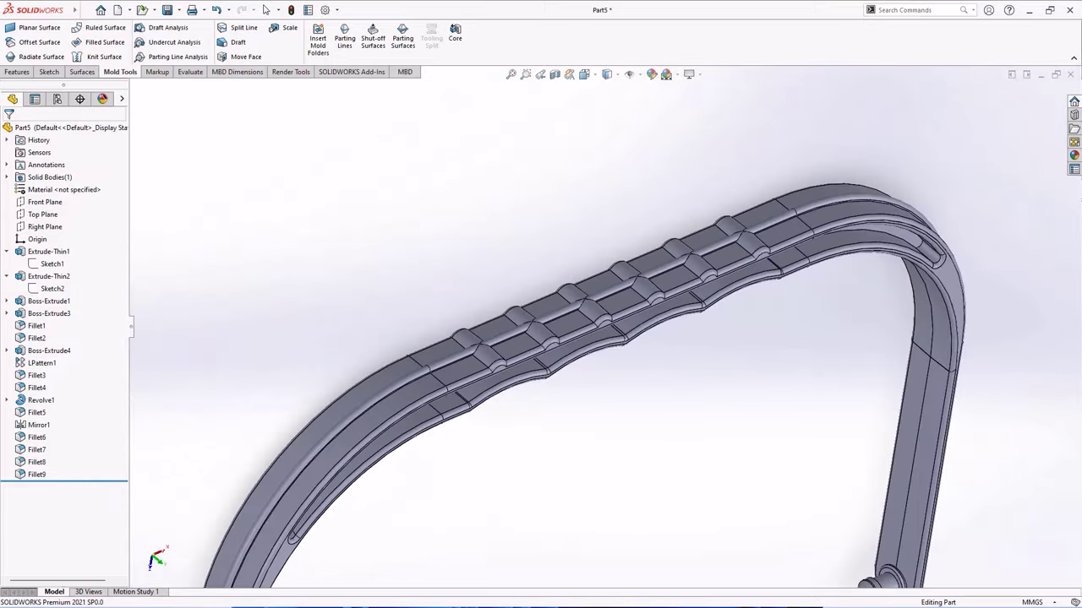
{"action": "middle_click_drag", "start_coordinate": [608, 507], "coordinate": [533, 173], "text": "ctrl"}
{"action": "middle_click_drag", "start_coordinate": [534, 173], "coordinate": [186, 190], "text": "ctrl"}
{"action": "middle_click_drag", "start_coordinate": [592, 338], "coordinate": [520, 448]}
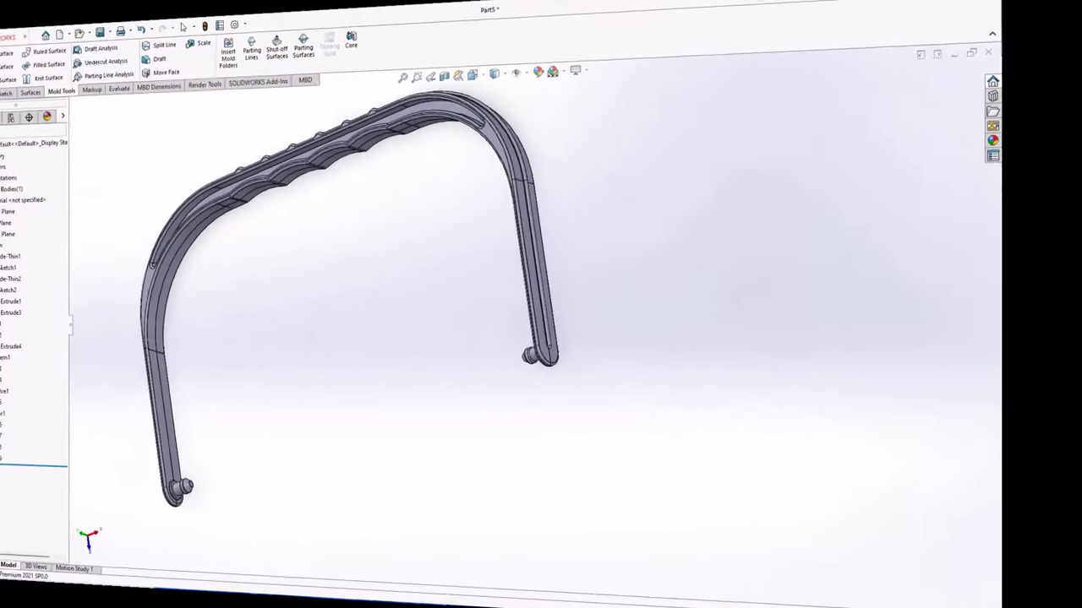
Step: Start a sketch on the Top Plane and draw a vertical centerline upward from the origin
{"action": "left_click", "coordinate": [42, 202]}
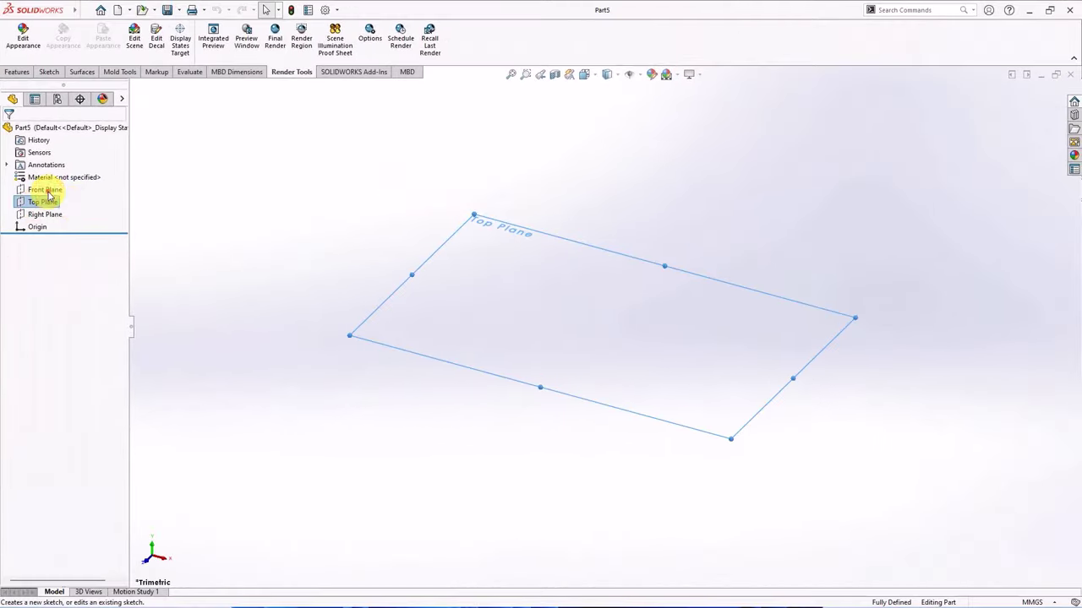
{"action": "left_click", "coordinate": [45, 190]}
{"action": "left_click", "coordinate": [84, 28]}
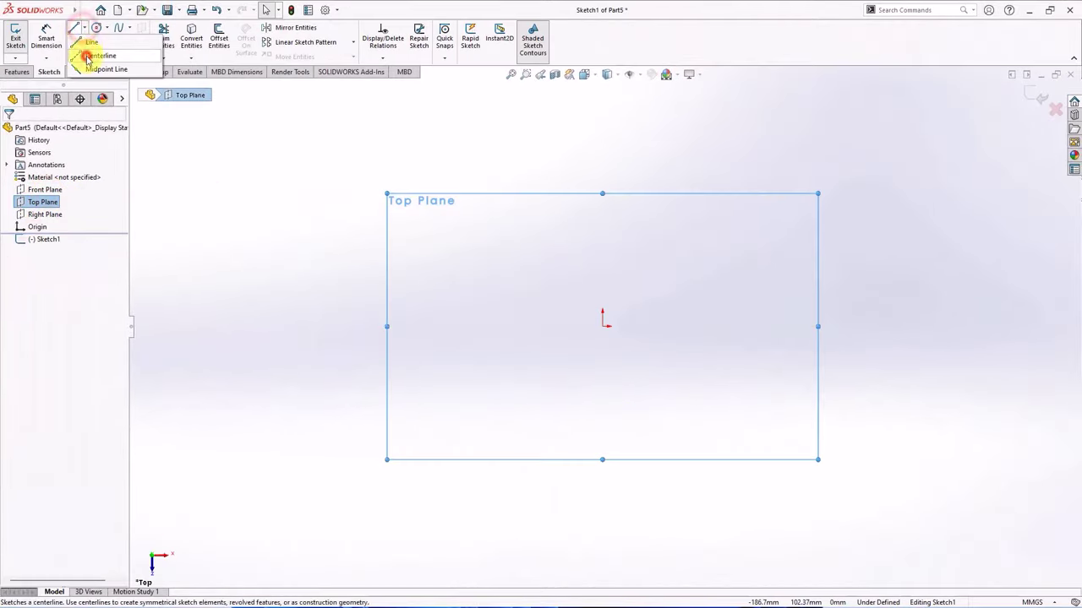
{"action": "left_click", "coordinate": [84, 53]}
{"action": "left_click", "coordinate": [602, 326]}
{"action": "left_click", "coordinate": [602, 128]}
{"action": "right_click", "coordinate": [602, 128]}
{"action": "left_click", "coordinate": [618, 134]}
Step: Draw a horizontal construction line about 313 mm long, centred on the origin
{"action": "left_click", "coordinate": [84, 28]}
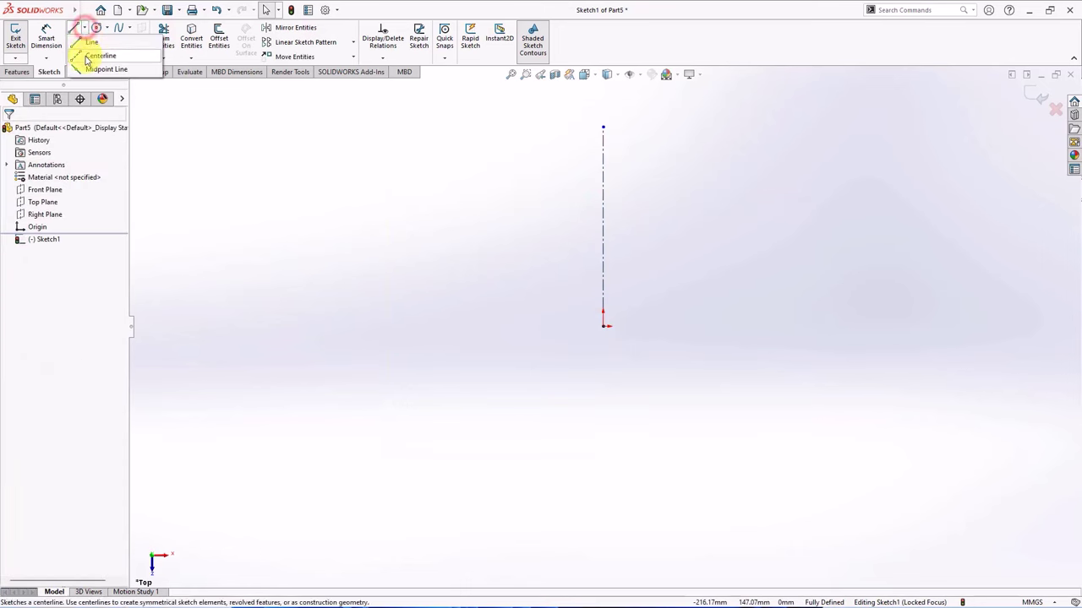
{"action": "left_click", "coordinate": [84, 53]}
{"action": "left_click", "coordinate": [602, 326]}
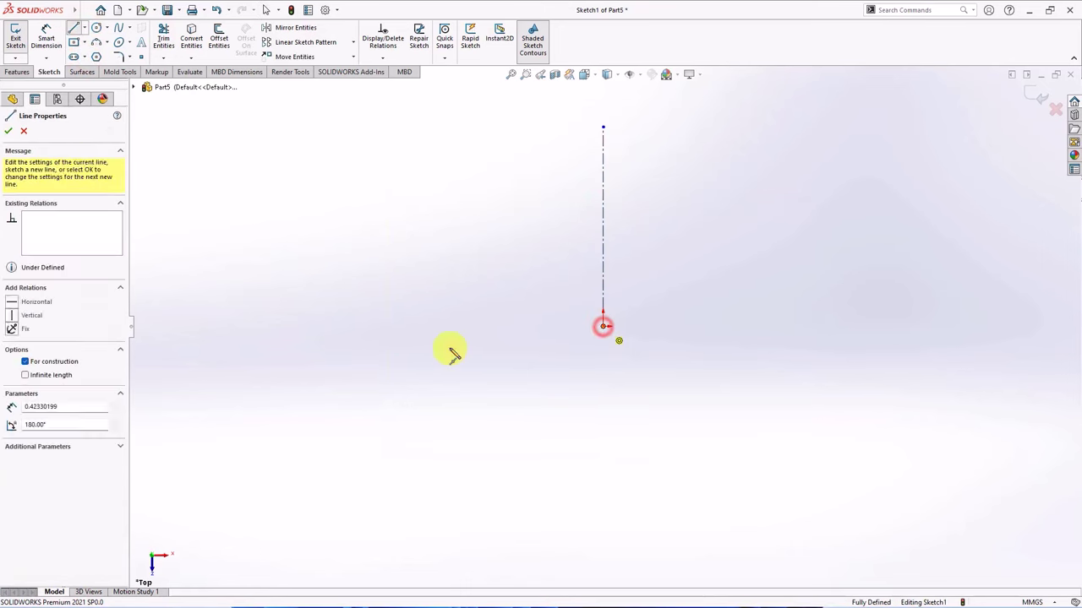
{"action": "left_click", "coordinate": [340, 326]}
{"action": "right_click", "coordinate": [341, 328]}
{"action": "left_click", "coordinate": [353, 335]}
Step: Draw a vertical line from just below the horizontal centerline's left end, continuing with a horizontal line to the vertical centerline's upper end
{"action": "left_click", "coordinate": [75, 28]}
{"action": "left_click", "coordinate": [340, 342]}
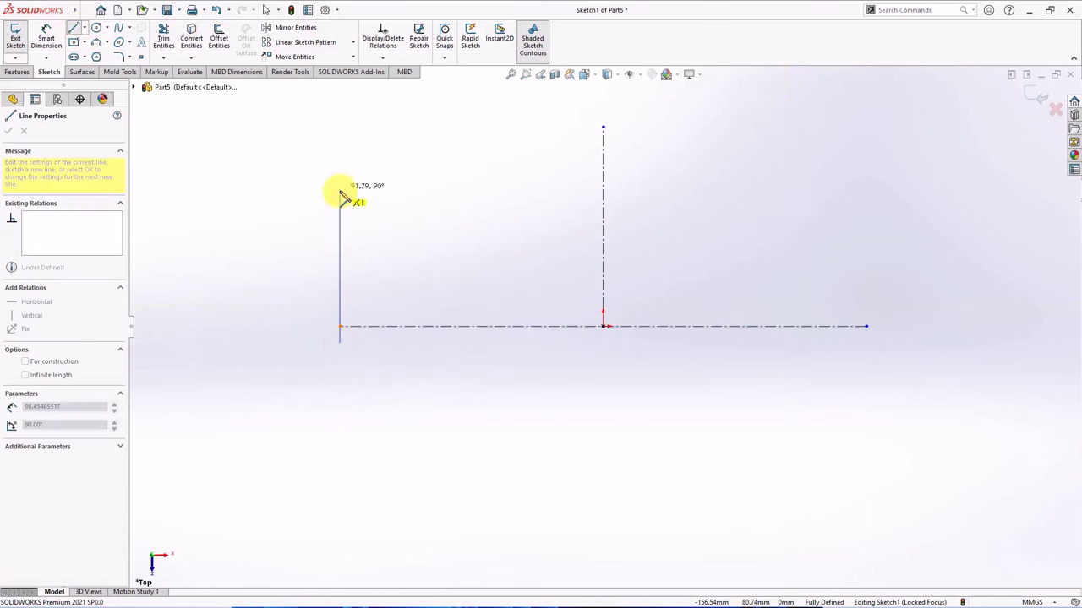
{"action": "left_click", "coordinate": [339, 127]}
{"action": "left_click", "coordinate": [602, 127]}
{"action": "right_click", "coordinate": [602, 127]}
{"action": "left_click", "coordinate": [614, 133]}
Step: Dimension the full width as a doubled distance from the left line about the vertical centerline, set to 213.5 mm
{"action": "left_click", "coordinate": [46, 38]}
{"action": "left_click", "coordinate": [342, 303]}
{"action": "left_click", "coordinate": [604, 306]}
{"action": "left_click", "coordinate": [621, 389]}
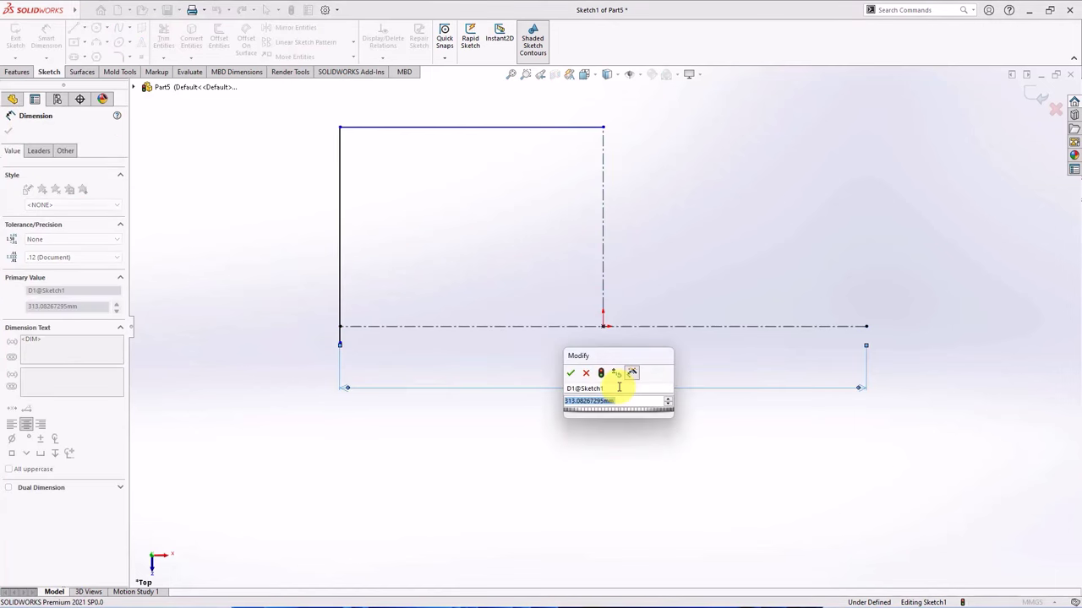
{"action": "type", "text": "213.5"}
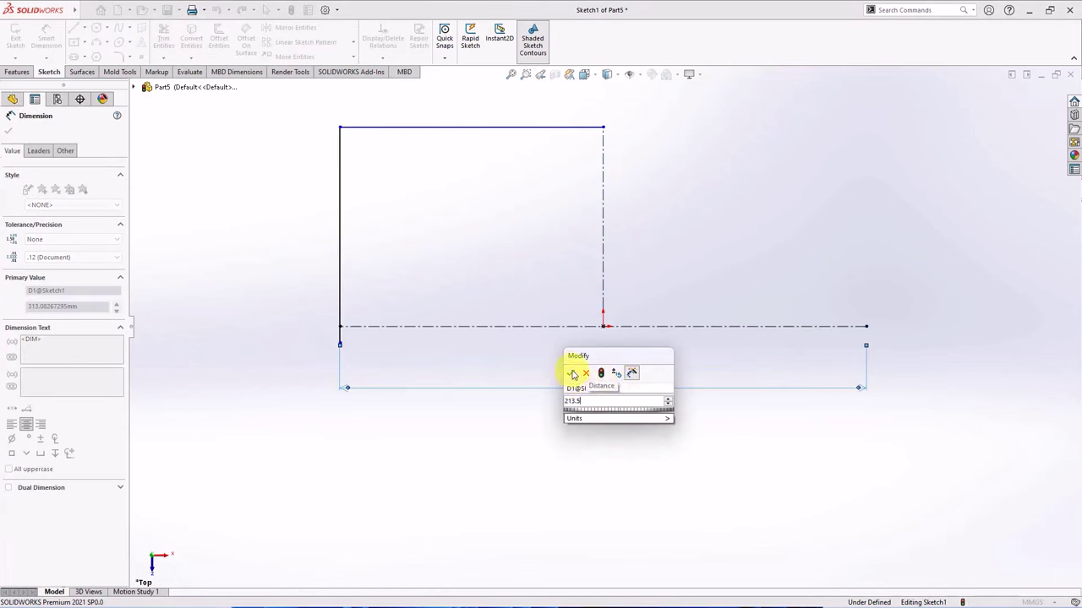
{"action": "left_click", "coordinate": [573, 374]}
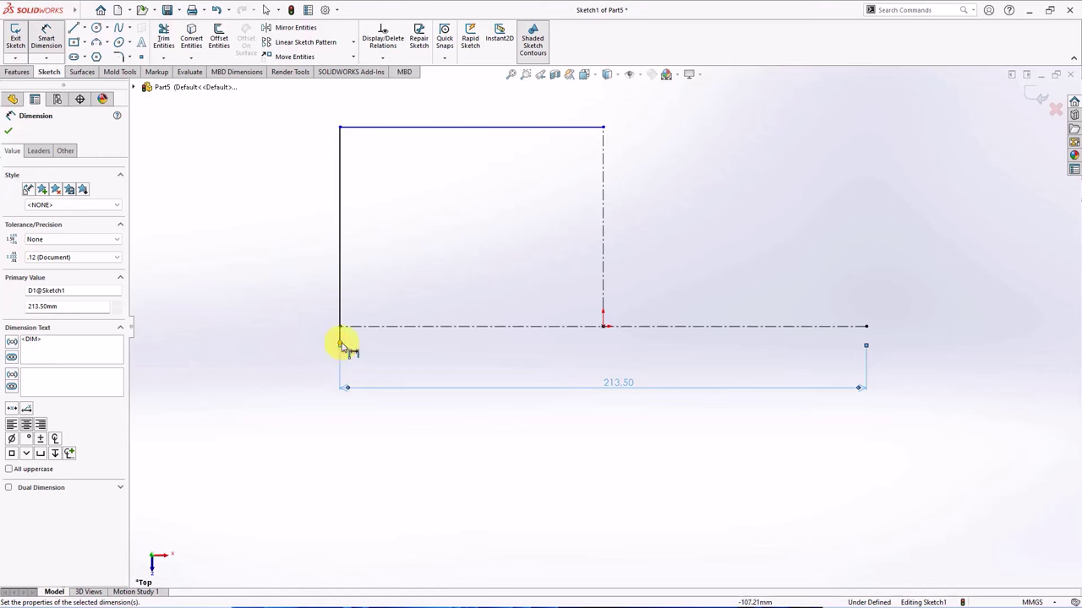
Step: Add a 14 mm doubled dimension from the left line's lower endpoint about the horizontal centerline
{"action": "left_click", "coordinate": [340, 344]}
{"action": "left_click", "coordinate": [363, 327]}
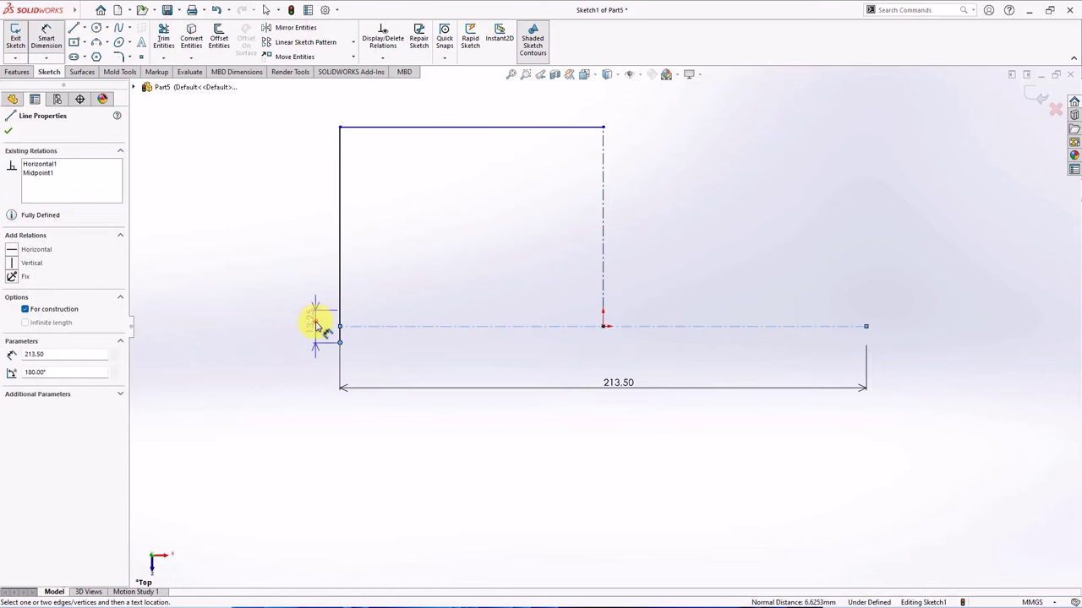
{"action": "left_click", "coordinate": [314, 324]}
{"action": "type", "text": "14"}
{"action": "left_click", "coordinate": [265, 310]}
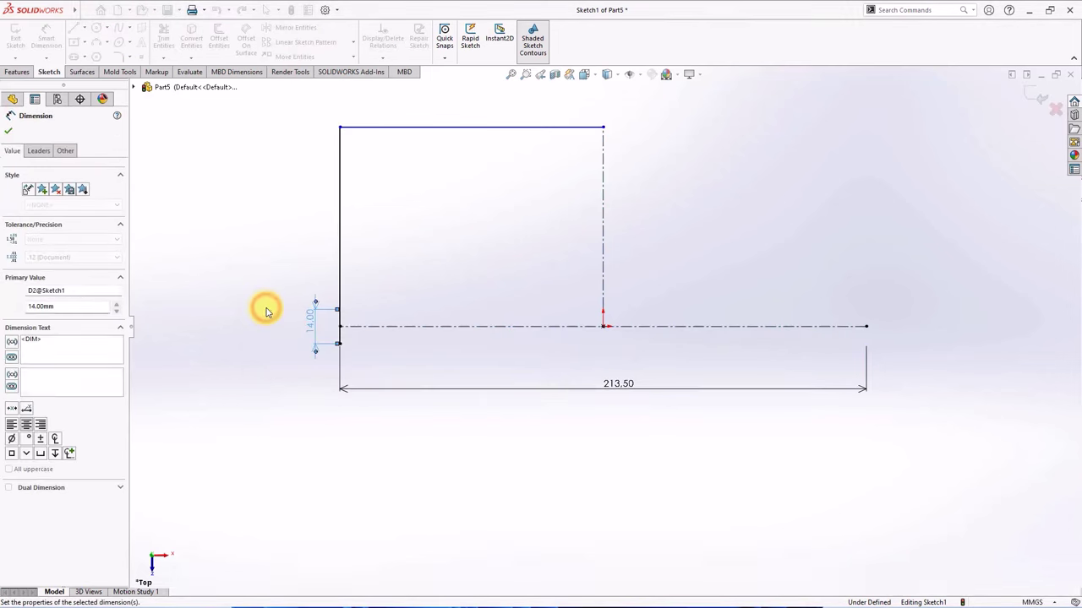
{"action": "left_click", "coordinate": [261, 265]}
Step: Dimension the left vertical line's length to 132 mm
{"action": "left_click", "coordinate": [338, 262]}
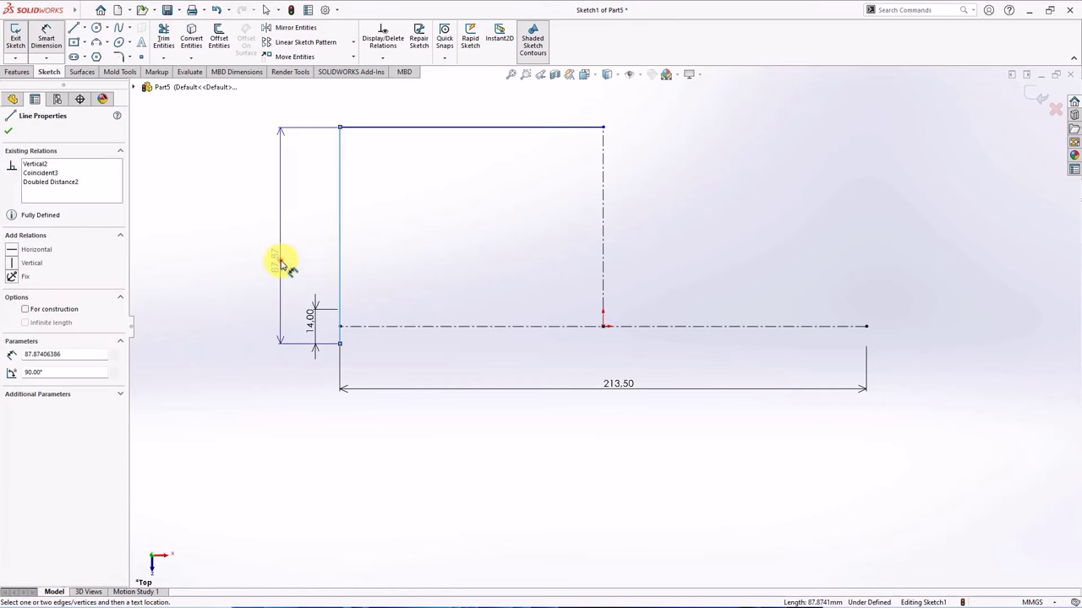
{"action": "left_click", "coordinate": [280, 261]}
{"action": "type", "text": "13"}
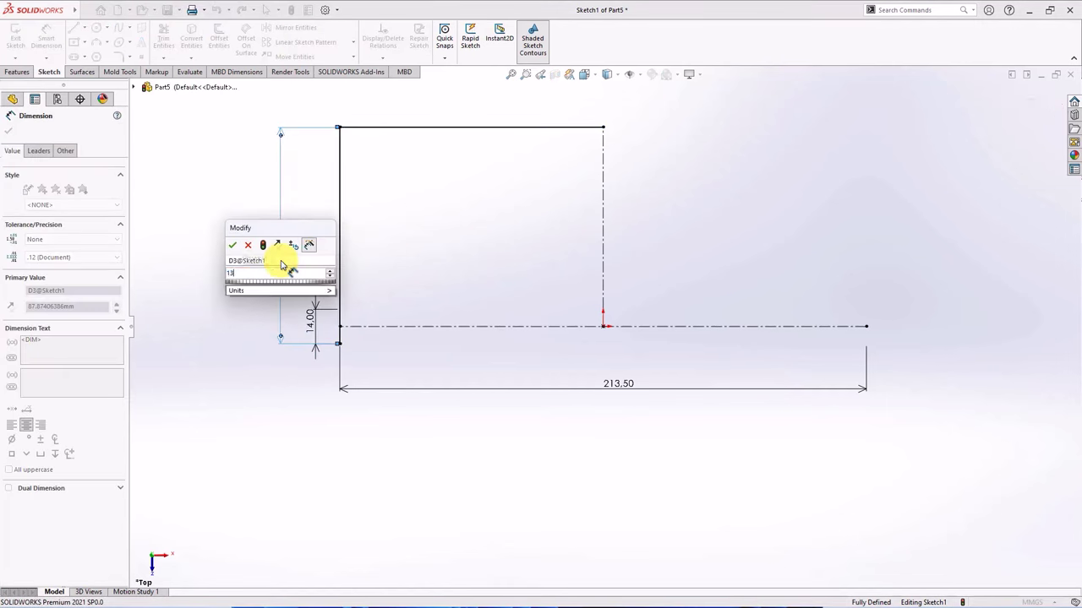
{"action": "left_click", "coordinate": [232, 246]}
Step: Round the profile's upper-left corner with a 52.5 mm sketch fillet
{"action": "scroll", "coordinate": [414, 251], "scroll_direction": "up", "scroll_amount": 5}
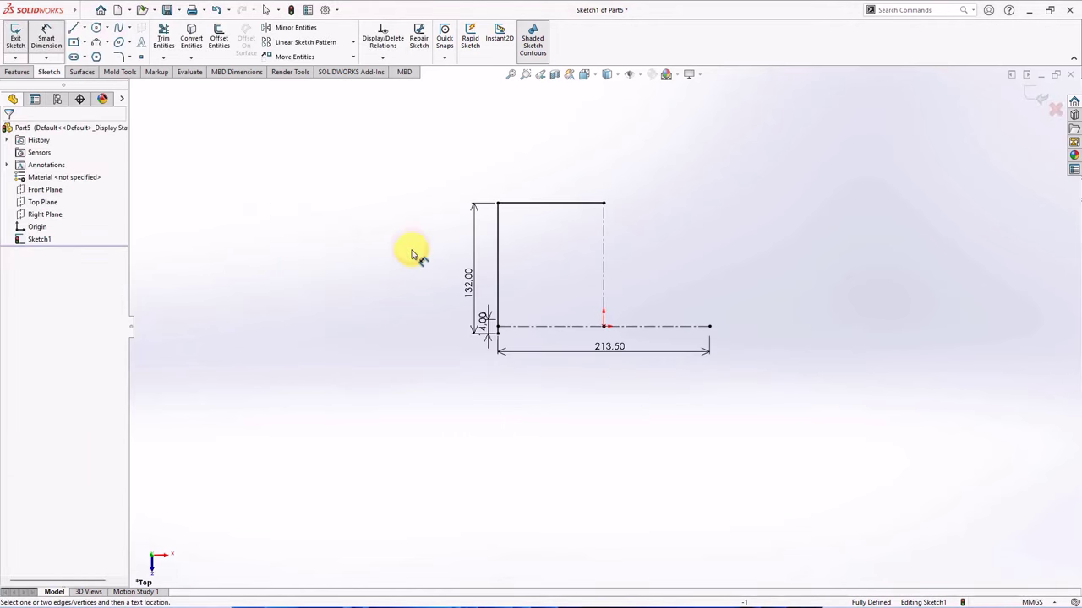
{"action": "scroll", "coordinate": [700, 188], "scroll_direction": "down", "scroll_amount": 2}
{"action": "left_click", "coordinate": [120, 57]}
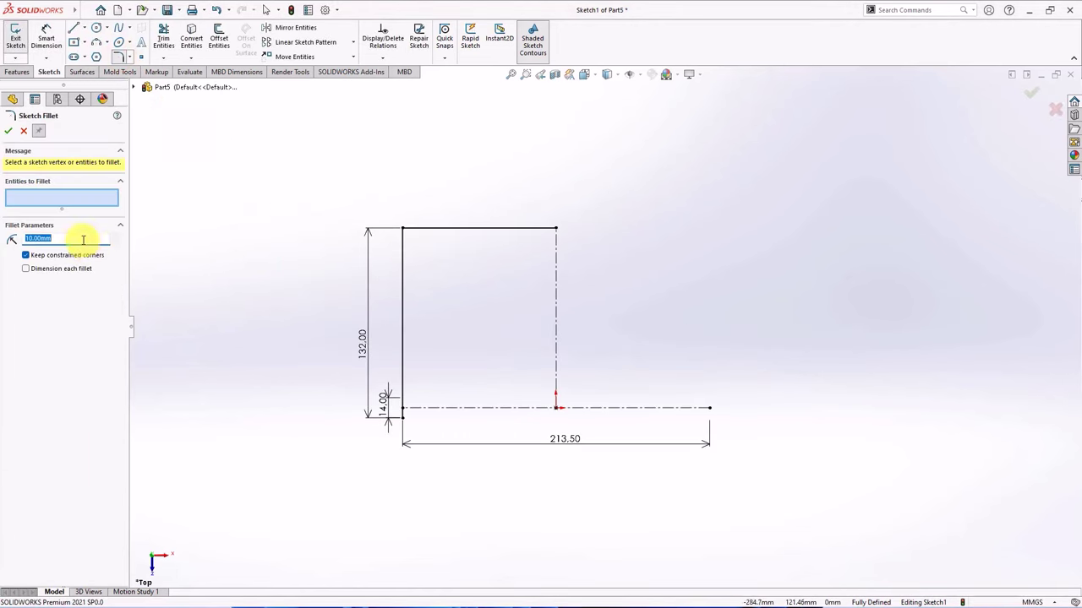
{"action": "left_click", "coordinate": [402, 228]}
{"action": "left_click", "coordinate": [9, 132]}
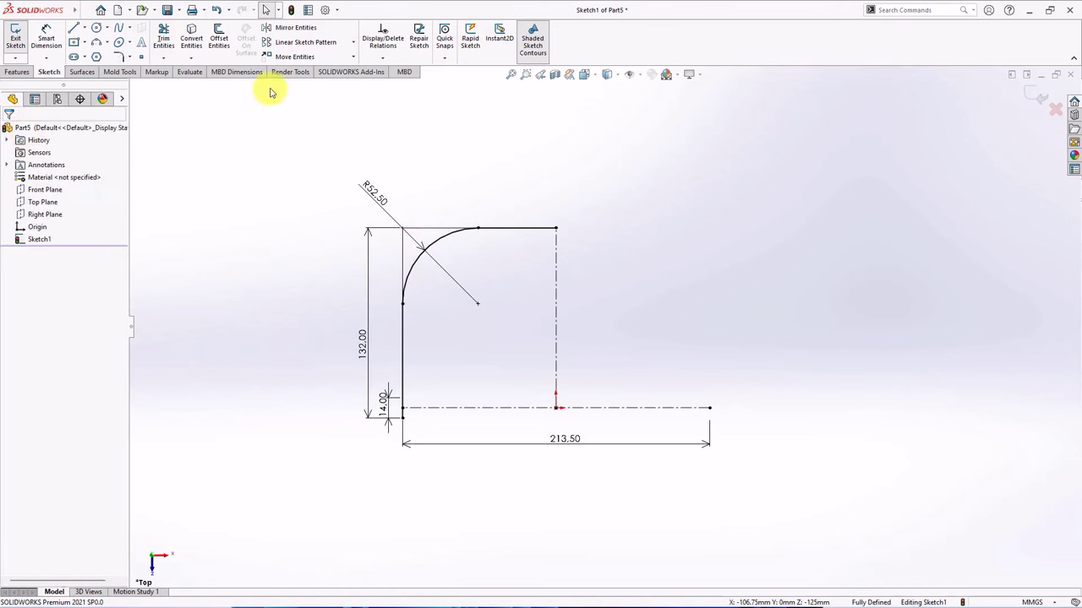
Step: Mirror the horizontal line, fillet arc and left vertical line about the vertical centerline
{"action": "left_click", "coordinate": [297, 30]}
{"action": "left_click", "coordinate": [499, 227]}
{"action": "left_click", "coordinate": [459, 230]}
{"action": "left_click", "coordinate": [402, 327]}
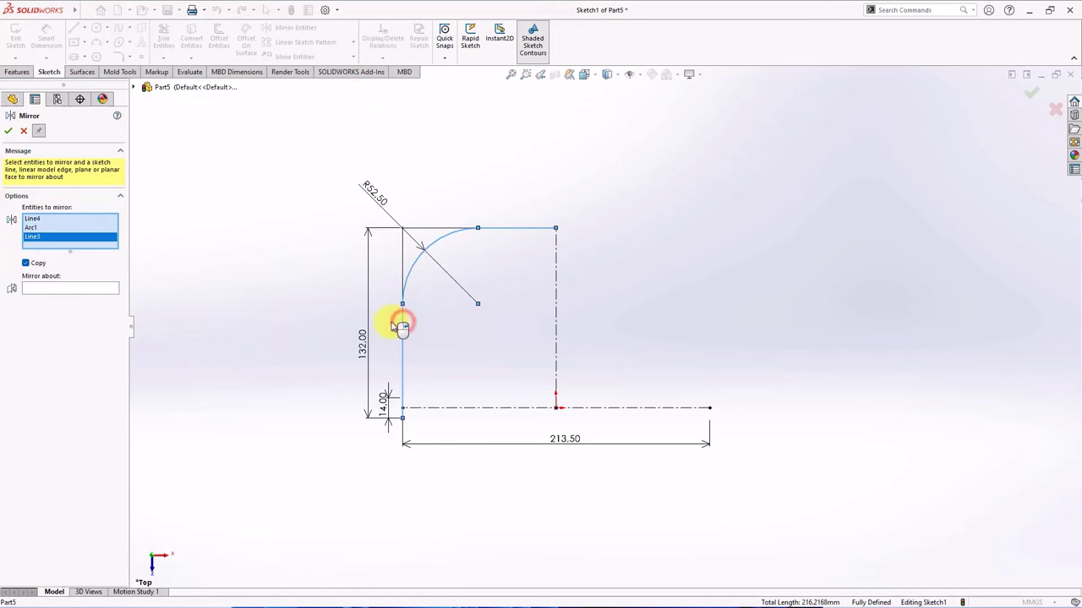
{"action": "left_click", "coordinate": [78, 288]}
{"action": "left_click", "coordinate": [554, 321]}
{"action": "left_click", "coordinate": [7, 132]}
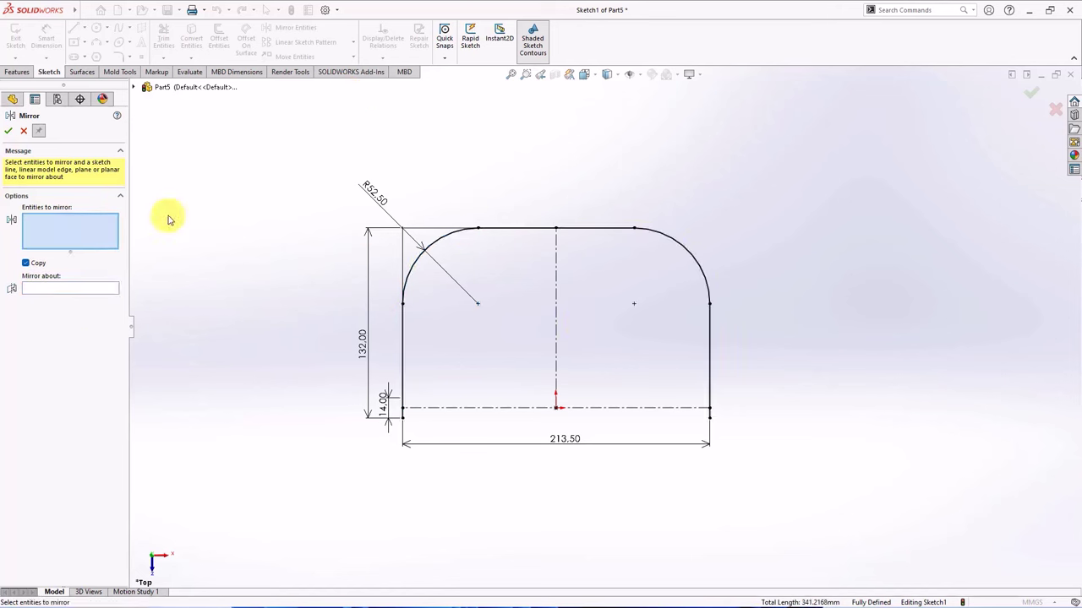
{"action": "left_click", "coordinate": [24, 132]}
Step: Set up an Extruded Boss of the handle outline as Mid Plane, 14.6 mm deep, with a 1° draft
{"action": "mouse_move", "coordinate": [232, 265]}
{"action": "middle_mouse_down"}
{"action": "mouse_move", "coordinate": [309, 258]}
{"action": "mouse_move", "coordinate": [283, 241]}
{"action": "middle_mouse_up"}
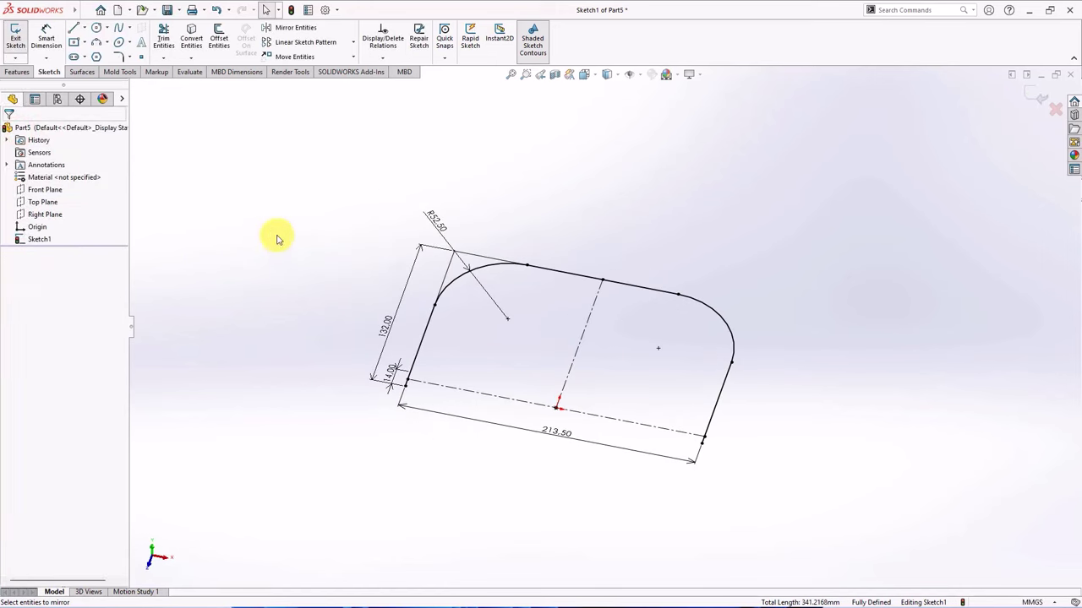
{"action": "left_click", "coordinate": [17, 72]}
{"action": "left_click", "coordinate": [21, 40]}
{"action": "left_click", "coordinate": [55, 199]}
{"action": "left_click", "coordinate": [66, 242]}
{"action": "type", "text": "14.6"}
{"action": "left_click", "coordinate": [95, 276]}
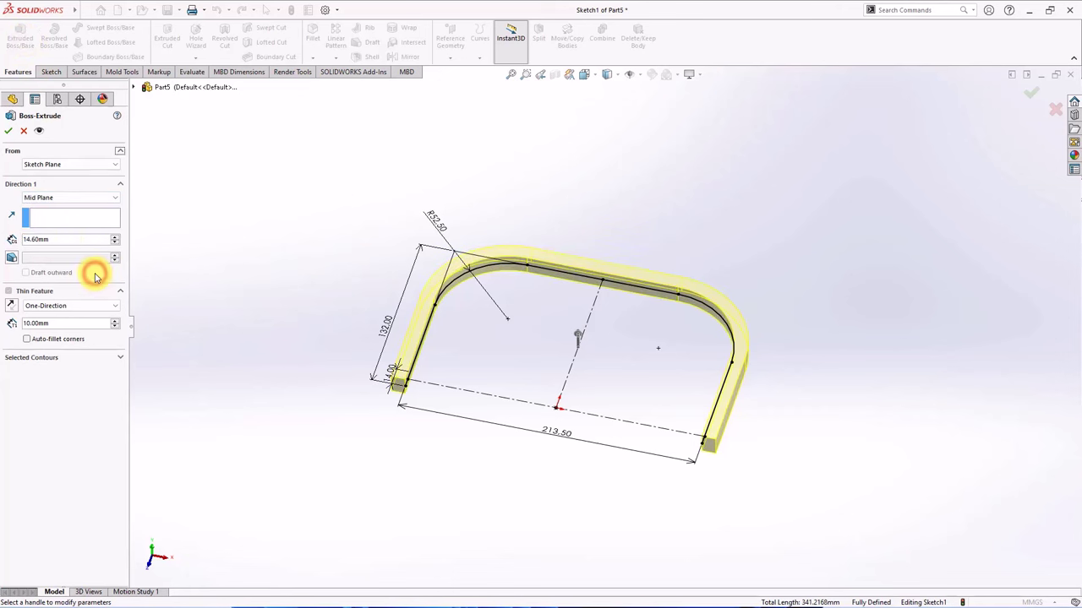
{"action": "left_click", "coordinate": [12, 259]}
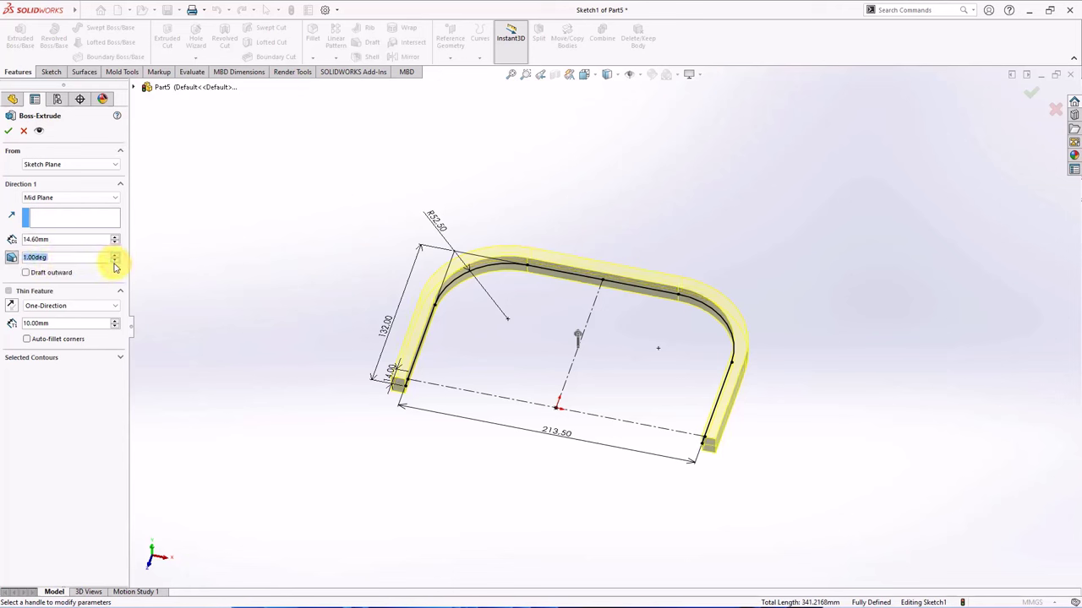
Step: Set the thin feature to Mid-Plane with a 2.8 mm wall thickness and finish the extrusion
{"action": "left_click", "coordinate": [71, 306]}
{"action": "left_click", "coordinate": [68, 319]}
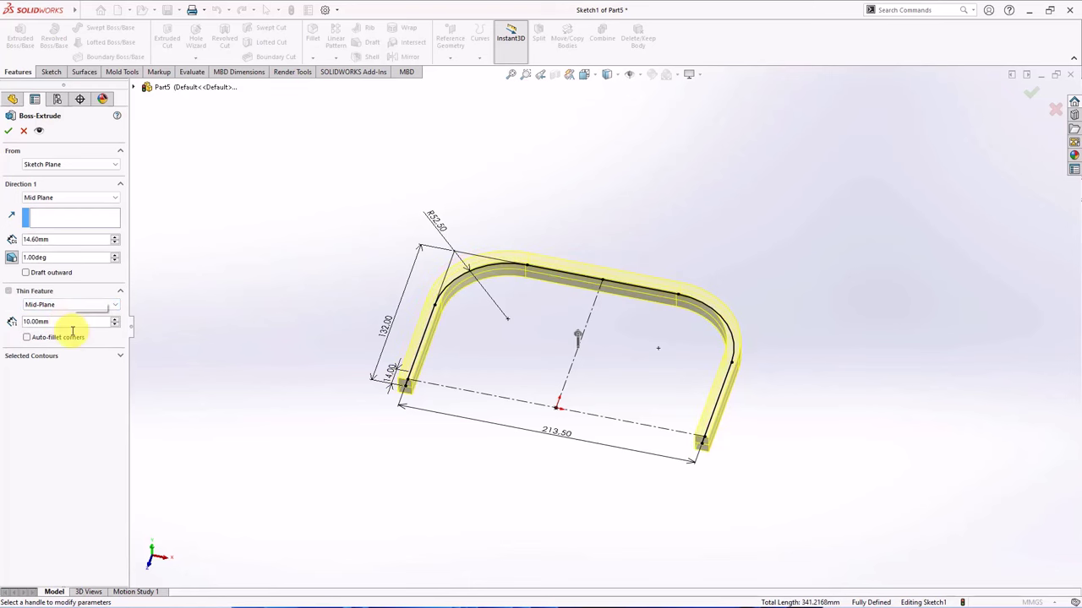
{"action": "middle_click_drag", "start_coordinate": [343, 397], "coordinate": [325, 331]}
{"action": "scroll", "coordinate": [417, 380], "scroll_direction": "down", "scroll_amount": 5}
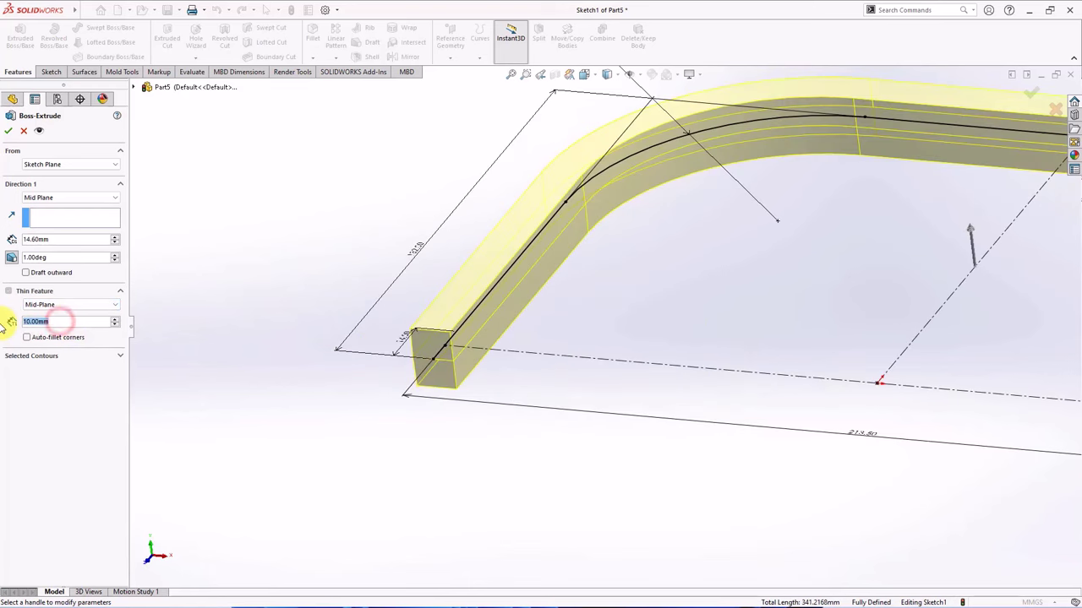
{"action": "type", "text": "2"}
{"action": "left_click", "coordinate": [74, 417]}
{"action": "scroll", "coordinate": [140, 379], "scroll_direction": "up", "scroll_amount": 5}
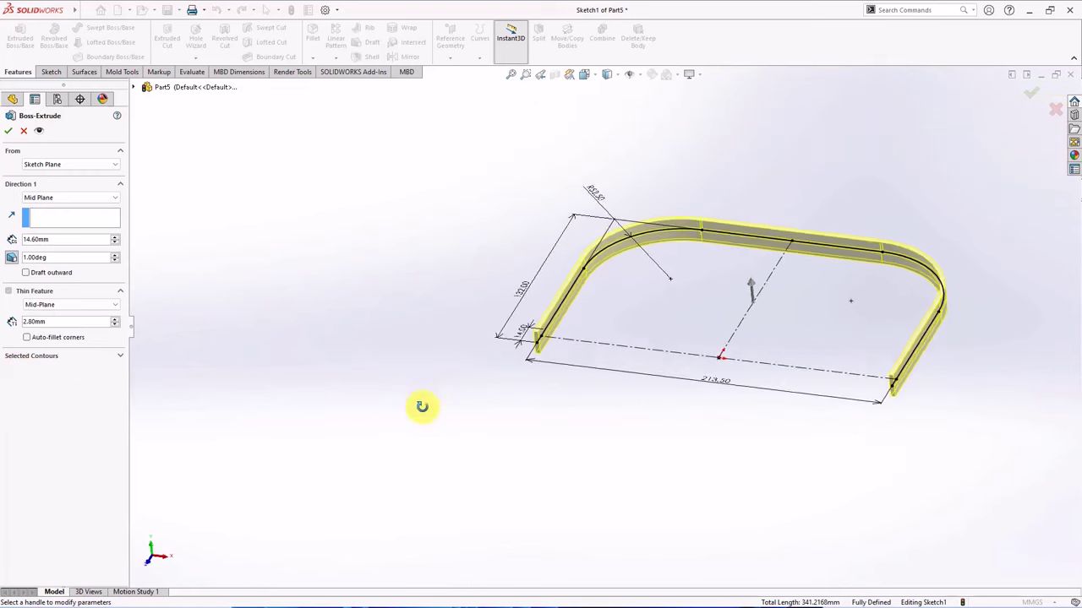
{"action": "scroll", "coordinate": [845, 302], "scroll_direction": "down", "scroll_amount": 3}
{"action": "left_click", "coordinate": [8, 130]}
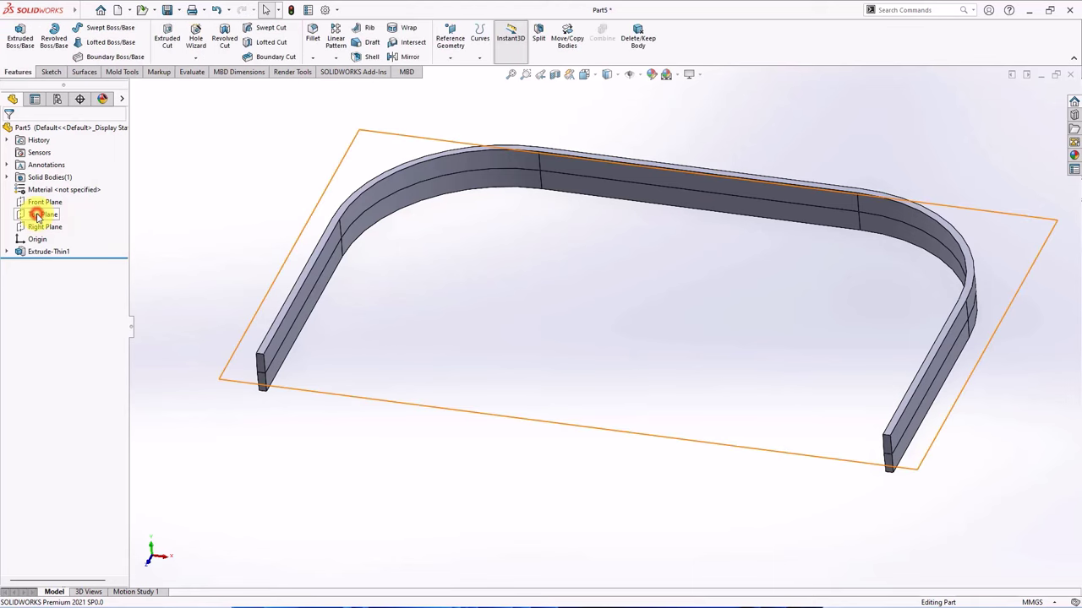
Step: In a new Top Plane sketch, convert the entities of Sketch1 and make them construction geometry
{"action": "left_click", "coordinate": [43, 213]}
{"action": "left_click", "coordinate": [51, 198]}
{"action": "left_click", "coordinate": [7, 252]}
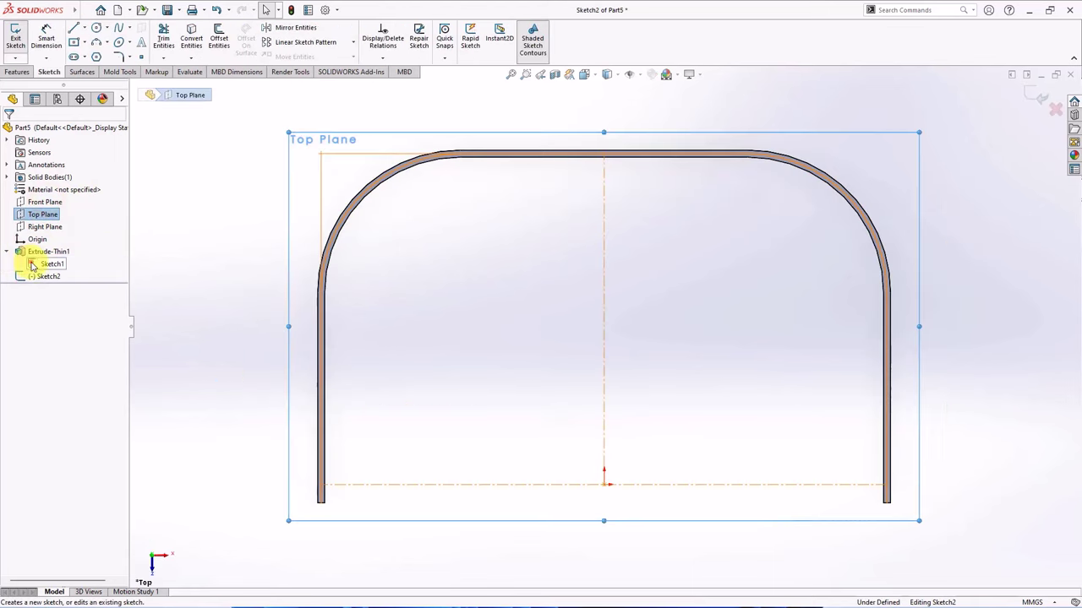
{"action": "left_click", "coordinate": [52, 264]}
{"action": "left_click", "coordinate": [192, 41]}
{"action": "mouse_move", "coordinate": [293, 140]}
{"action": "left_mouse_down"}
{"action": "mouse_move", "coordinate": [529, 313]}
{"action": "mouse_move", "coordinate": [849, 486]}
{"action": "left_mouse_up"}
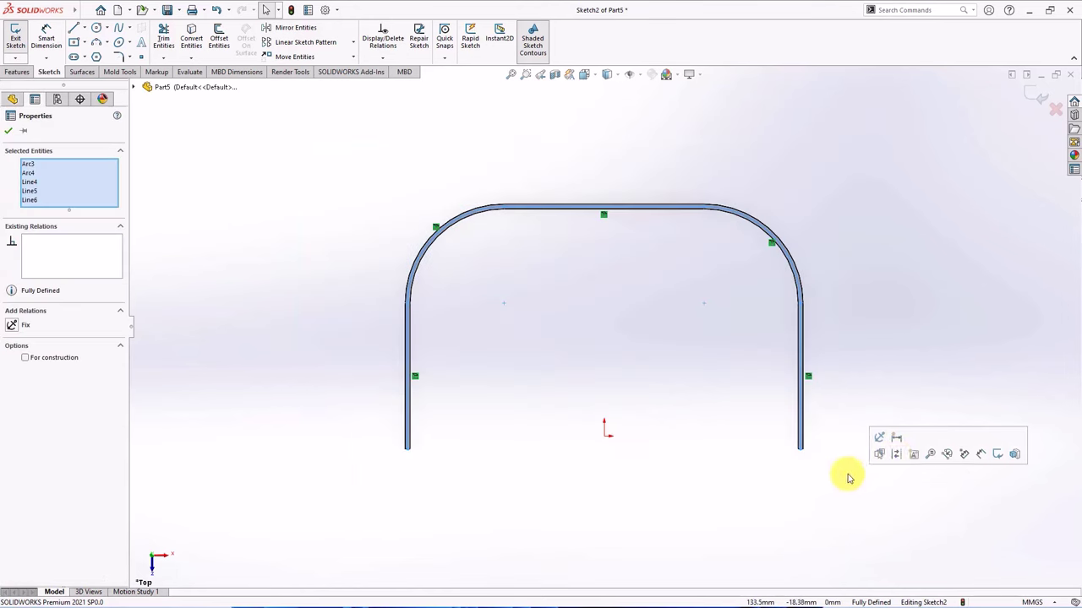
{"action": "left_click", "coordinate": [894, 455]}
Step: Offset the upper horizontal line 8 mm inward as construction geometry, and offset that new line 2 mm back outward
{"action": "scroll", "coordinate": [651, 237], "scroll_direction": "down", "scroll_amount": 2}
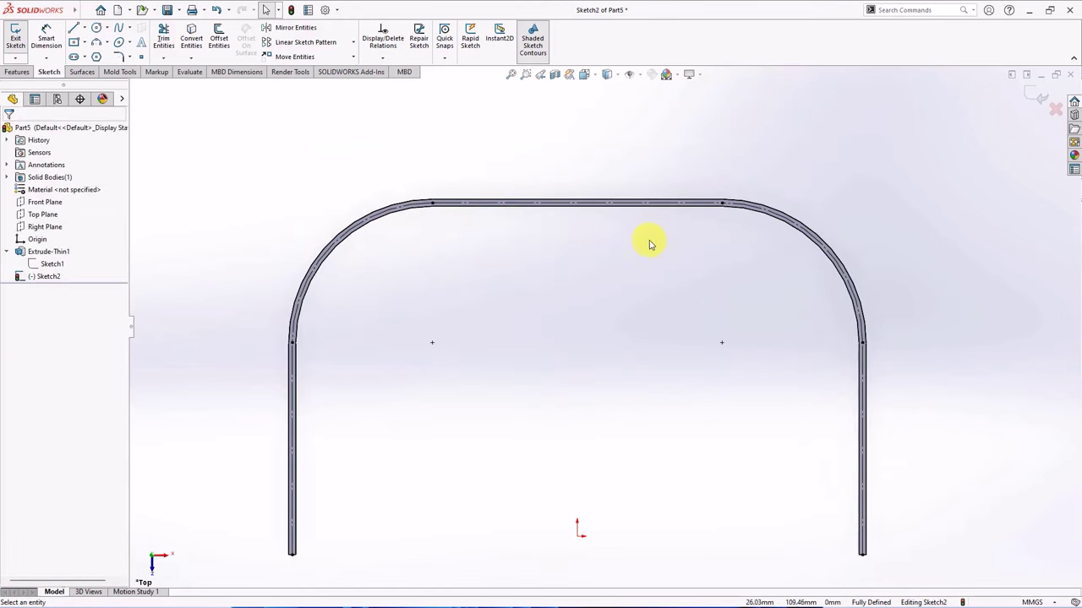
{"action": "left_click", "coordinate": [217, 38]}
{"action": "left_click", "coordinate": [26, 210]}
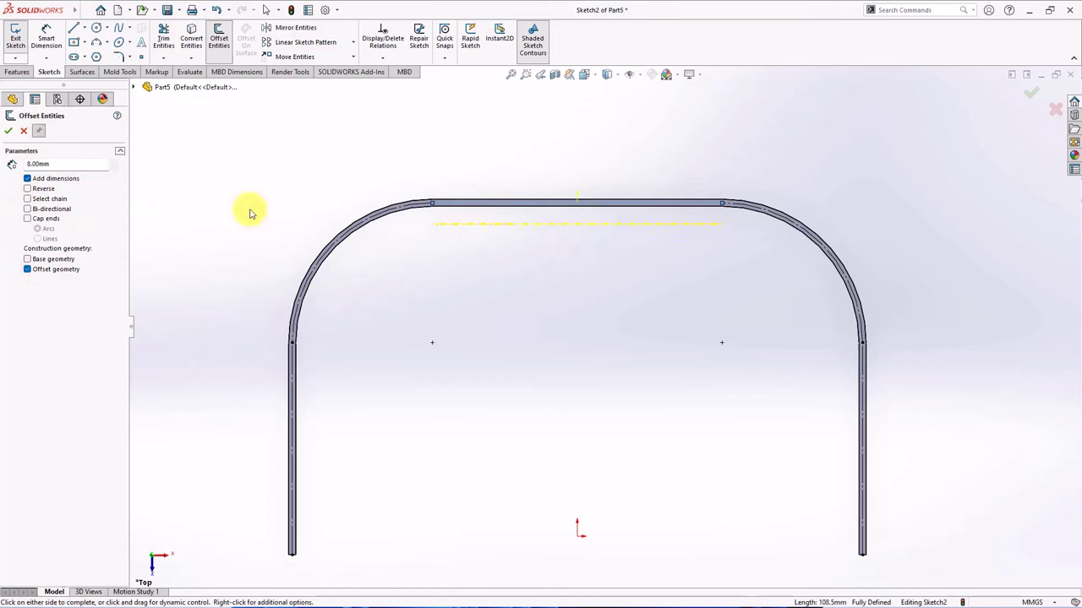
{"action": "left_click", "coordinate": [9, 132]}
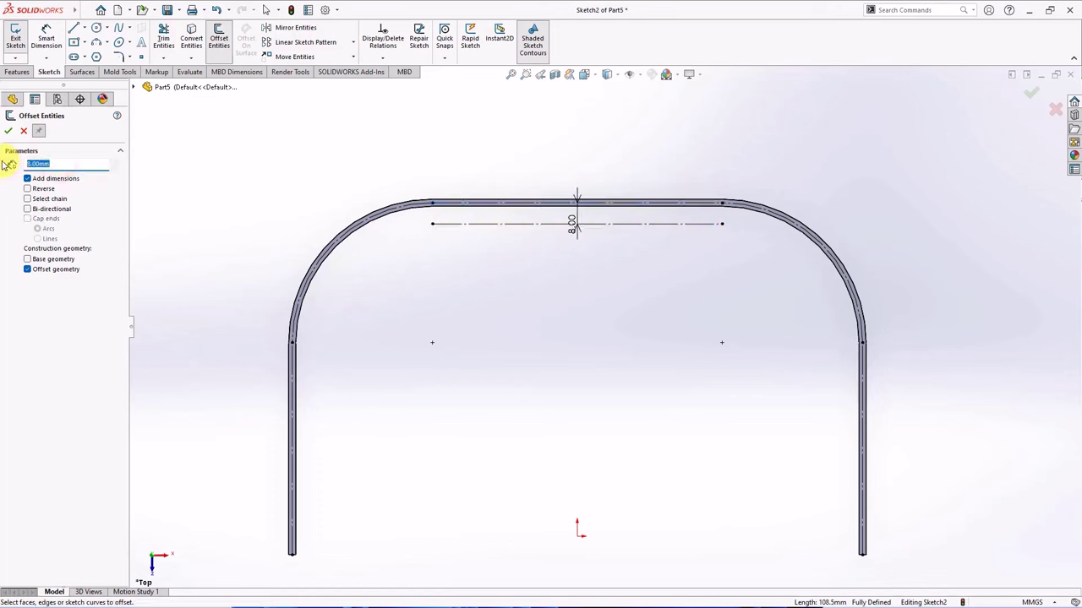
{"action": "left_click", "coordinate": [531, 228]}
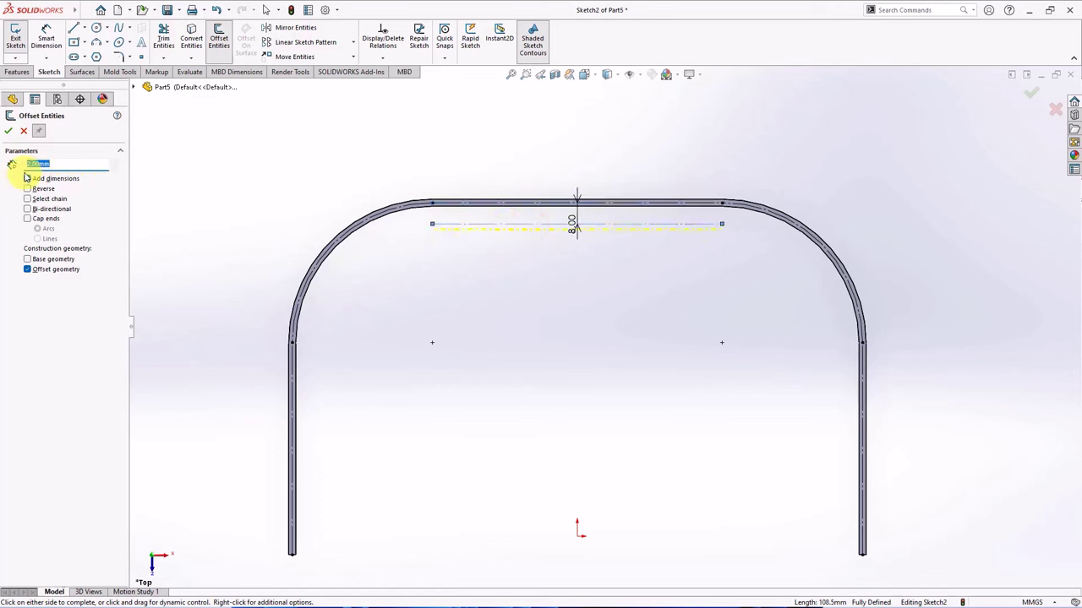
{"action": "left_click", "coordinate": [8, 132]}
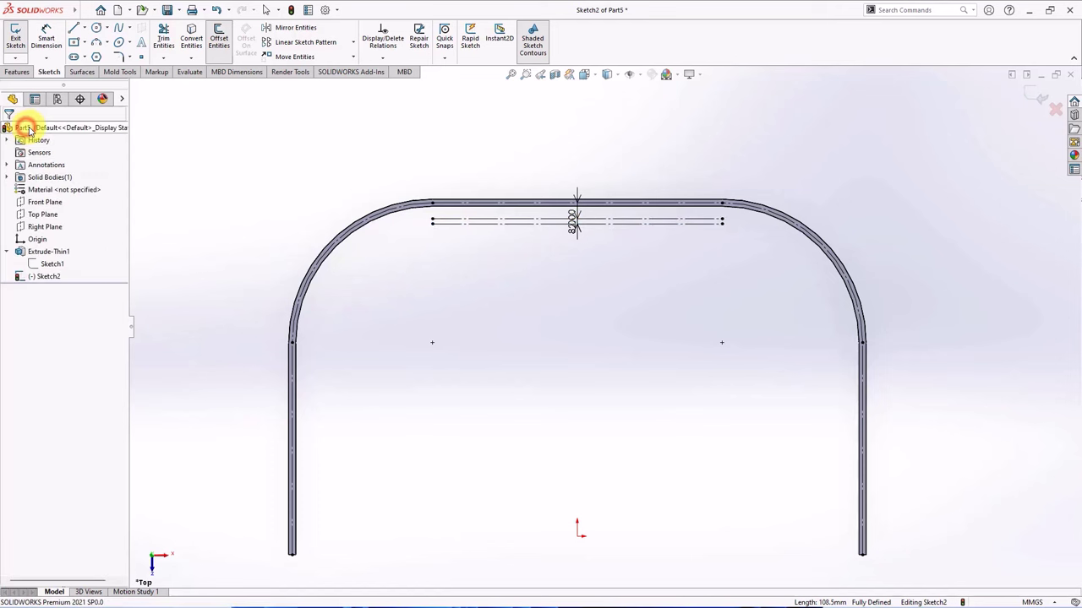
Step: Sketch a vertical centerline from the origin up to the midpoint of the lower horizontal construction line
{"action": "left_click", "coordinate": [83, 29]}
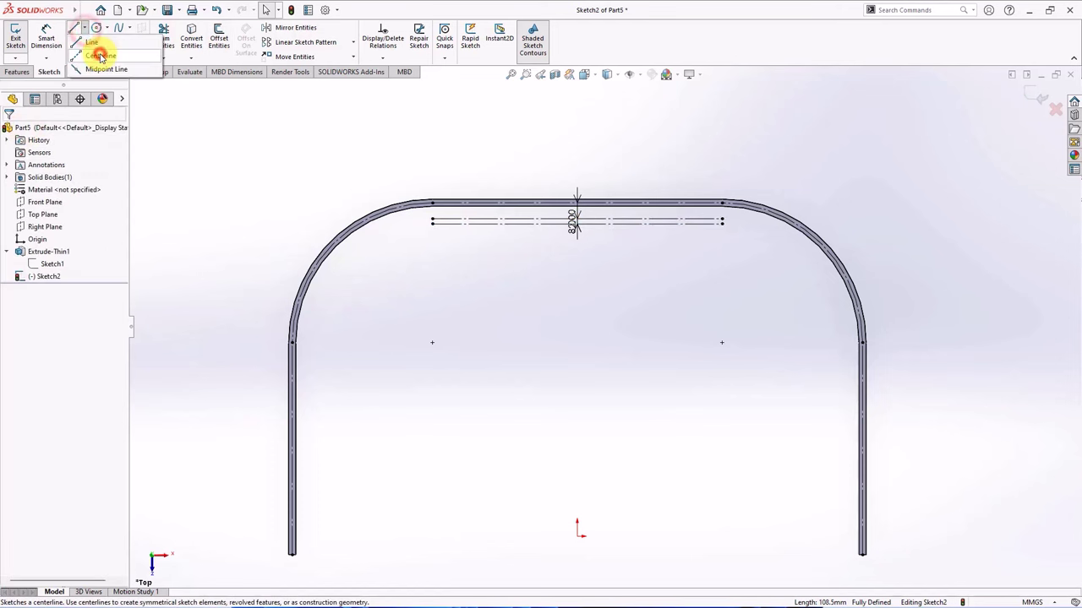
{"action": "left_click", "coordinate": [100, 51]}
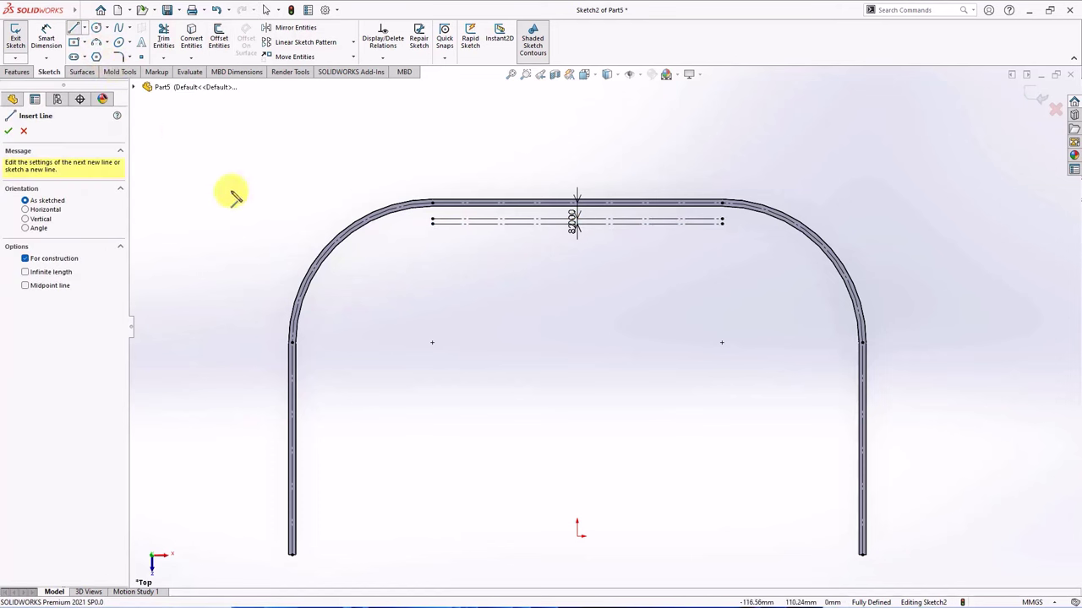
{"action": "left_click", "coordinate": [577, 531]}
{"action": "left_click", "coordinate": [577, 227]}
{"action": "right_click", "coordinate": [601, 246]}
{"action": "left_click", "coordinate": [644, 268]}
{"action": "key", "text": "Escape"}
Step: Sketch two consecutive three-point arcs rightward from the centerline's upper end, touching the upper construction line, the first about 15 mm wide
{"action": "left_click", "coordinate": [95, 42]}
{"action": "scroll", "coordinate": [613, 253], "scroll_direction": "down", "scroll_amount": 3}
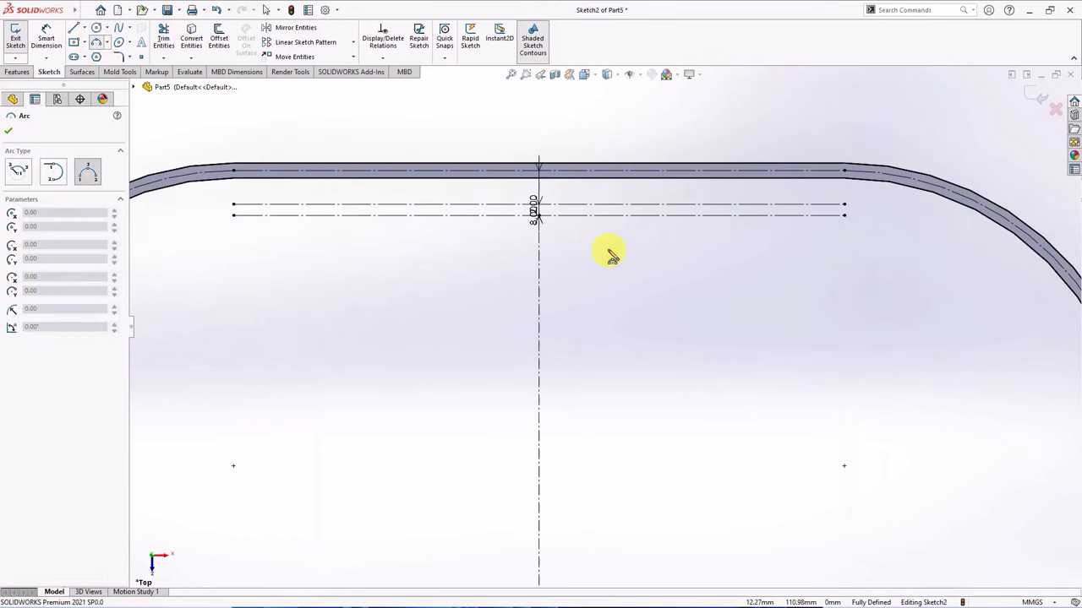
{"action": "left_click", "coordinate": [537, 216]}
{"action": "left_click", "coordinate": [625, 217]}
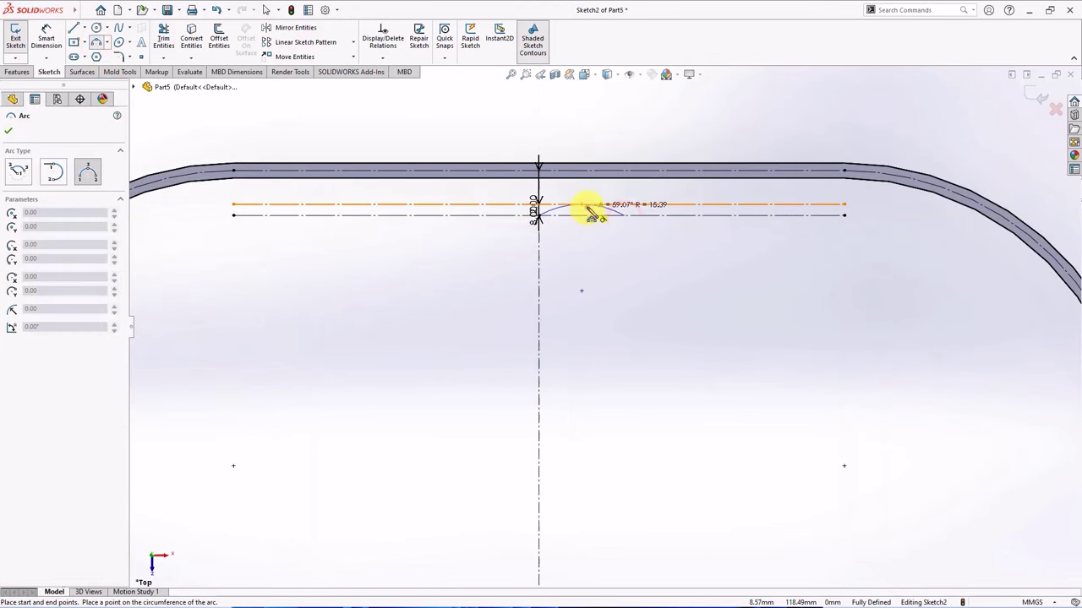
{"action": "left_click", "coordinate": [586, 208]}
{"action": "left_click", "coordinate": [626, 217]}
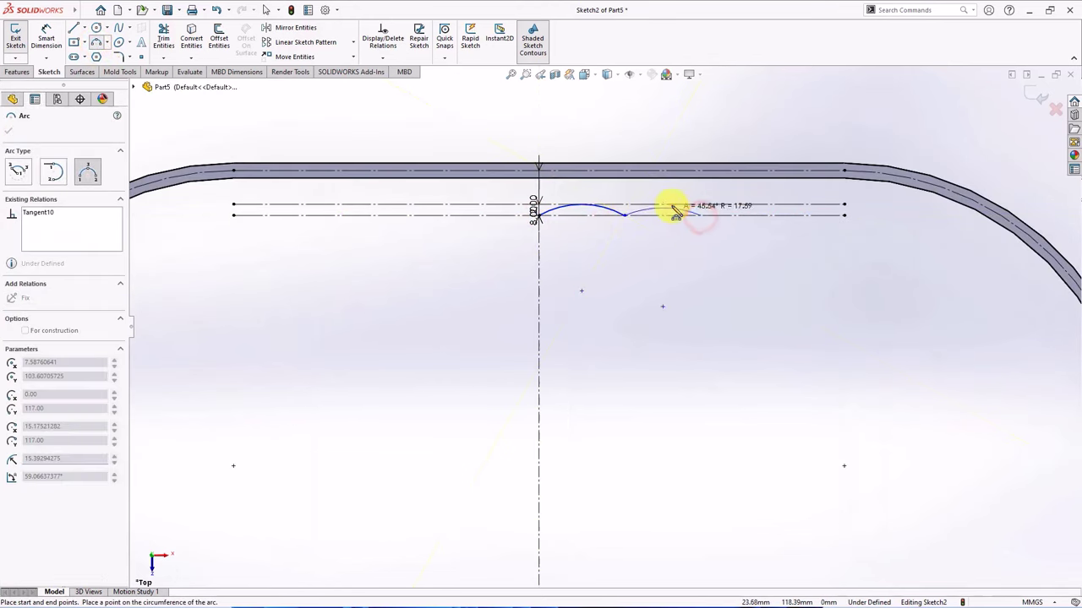
{"action": "left_click", "coordinate": [672, 208]}
{"action": "right_click", "coordinate": [672, 208]}
{"action": "left_click", "coordinate": [690, 215]}
Step: Make the two grip arcs equal in radius
{"action": "left_click", "coordinate": [690, 212]}
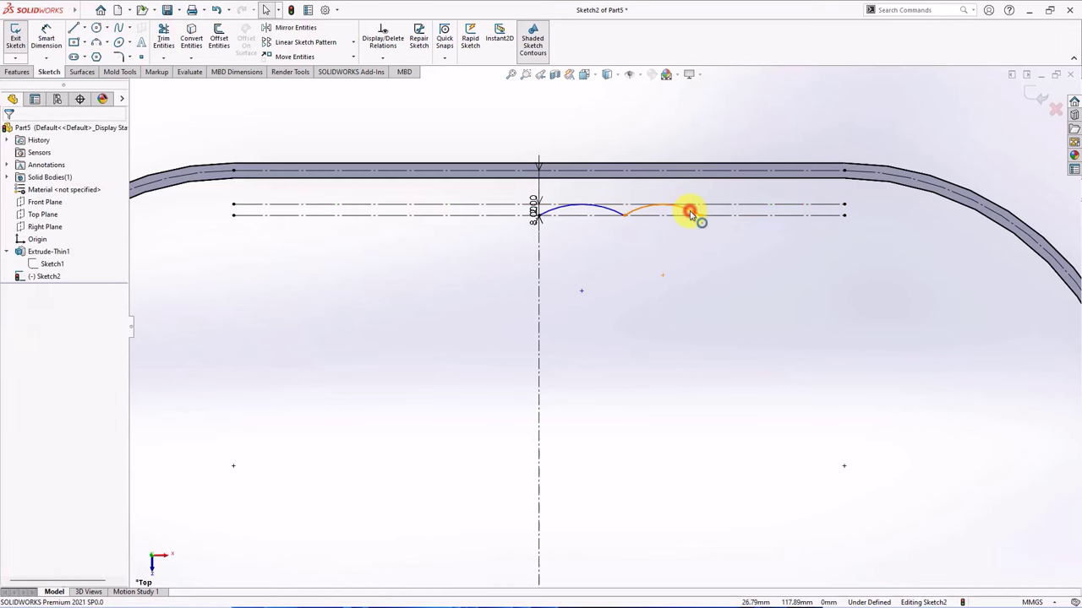
{"action": "left_click", "coordinate": [612, 215], "text": "ctrl"}
{"action": "left_click", "coordinate": [683, 174]}
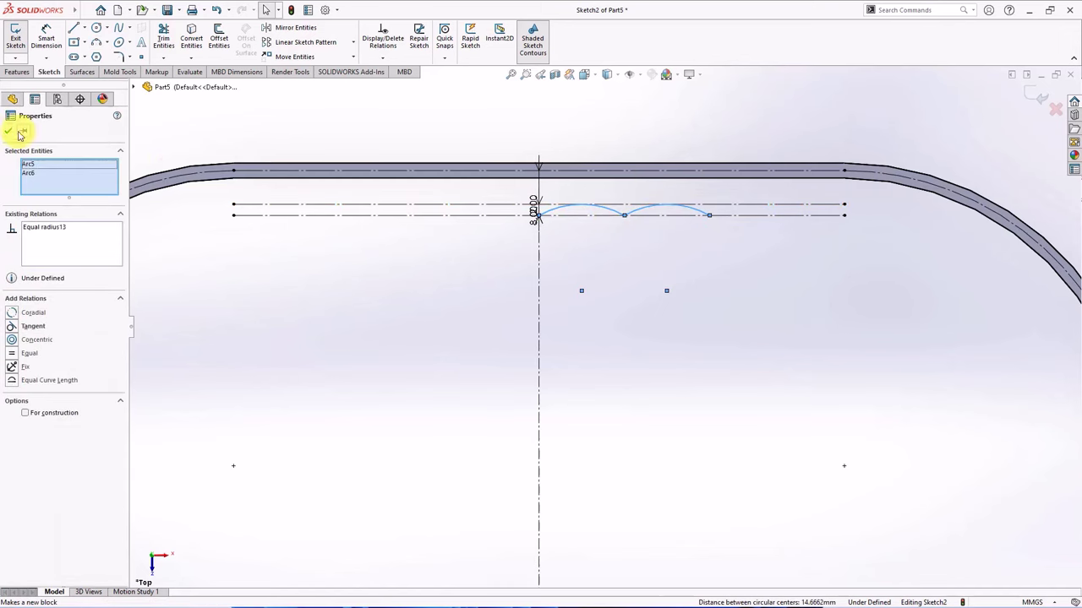
{"action": "left_click", "coordinate": [9, 131]}
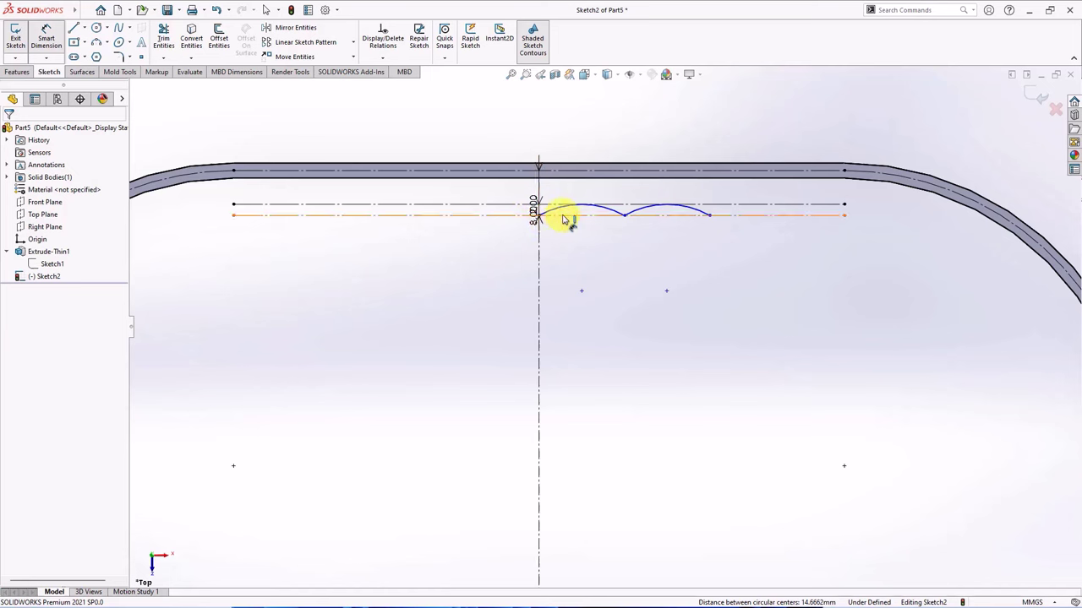
Step: Dimension the distance from the centerline to the joint between the two arcs as 23 mm
{"action": "left_click", "coordinate": [539, 245]}
{"action": "left_click", "coordinate": [624, 214]}
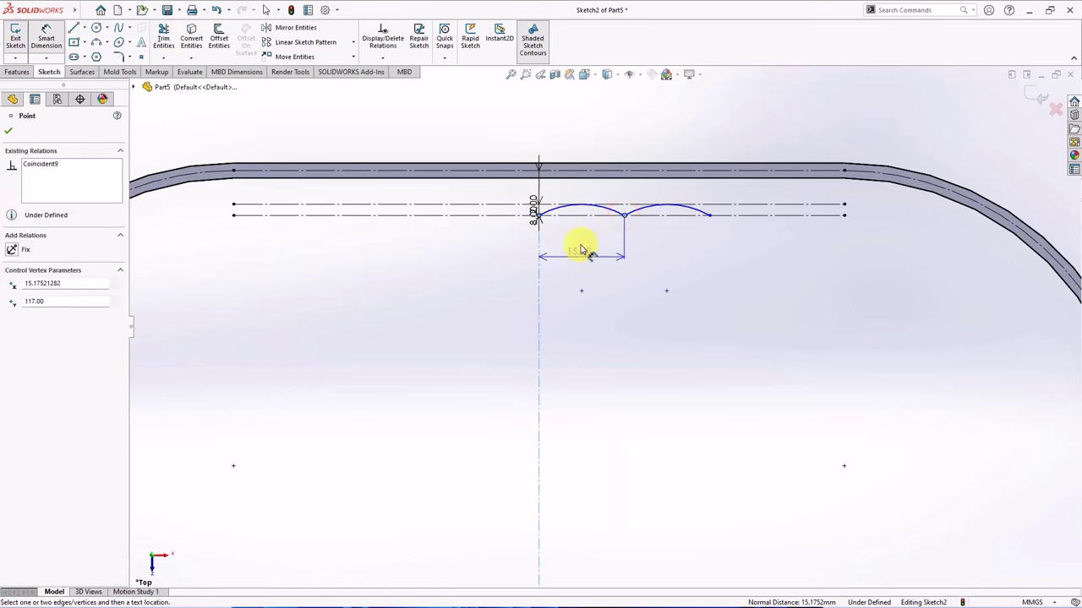
{"action": "left_click", "coordinate": [581, 254]}
{"action": "type", "text": "23"}
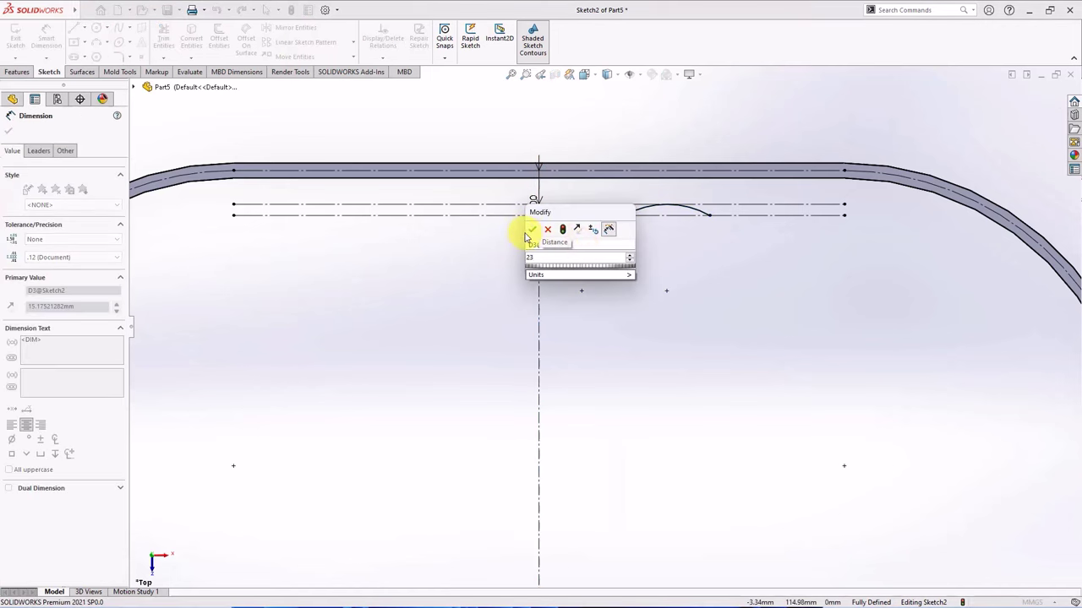
{"action": "left_click", "coordinate": [533, 229]}
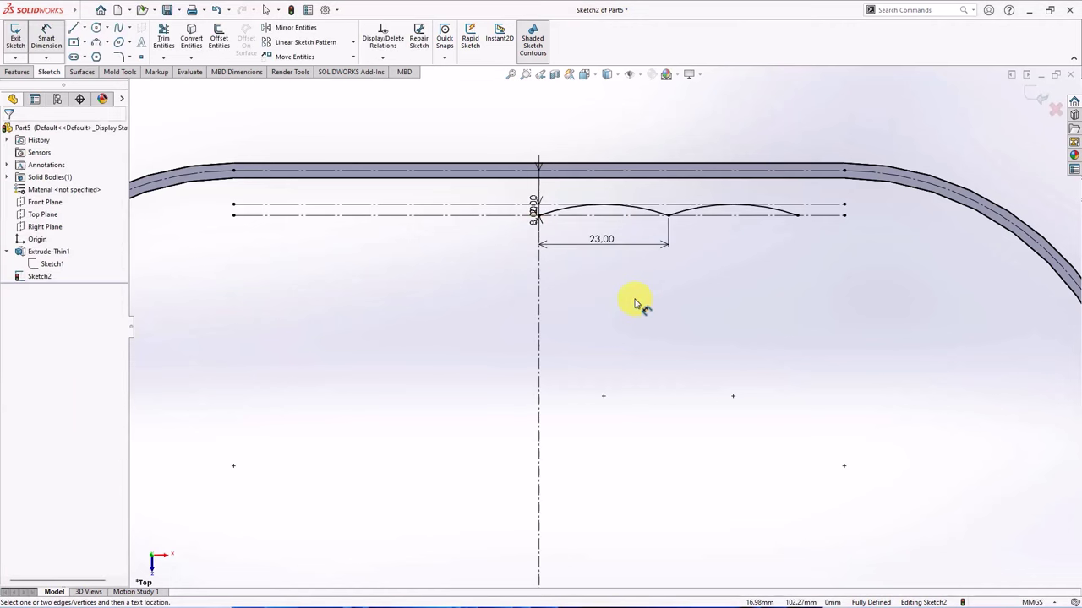
Step: Sketch a three-point arc from the lower construction line's right end to the right vertical leg, with a radius of about 60 mm
{"action": "left_click", "coordinate": [95, 44]}
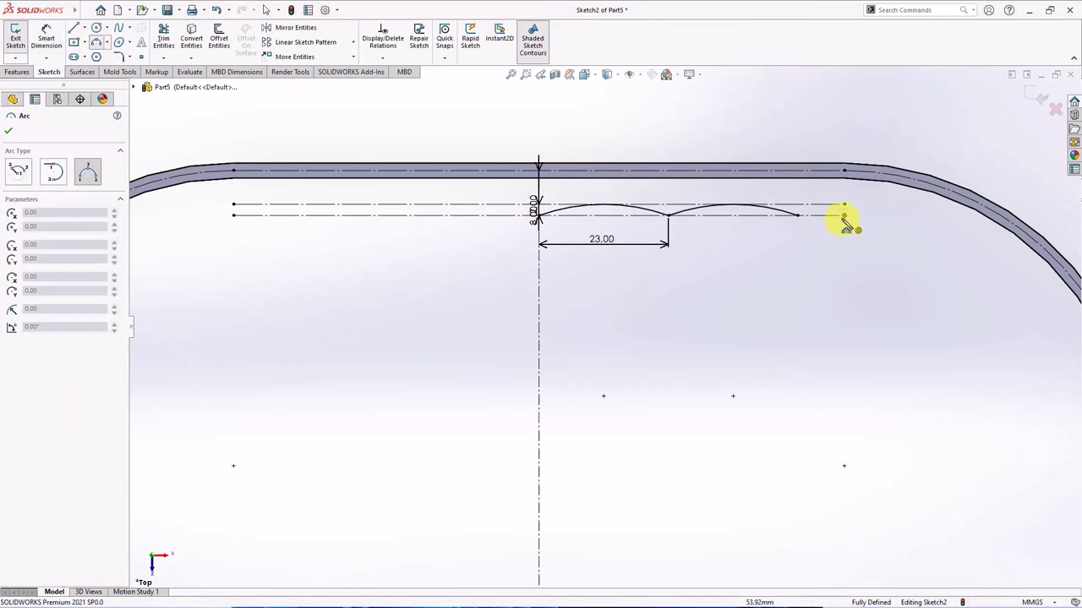
{"action": "left_click", "coordinate": [843, 214]}
{"action": "scroll", "coordinate": [841, 217], "scroll_direction": "up", "scroll_amount": 2}
{"action": "left_click", "coordinate": [916, 429]}
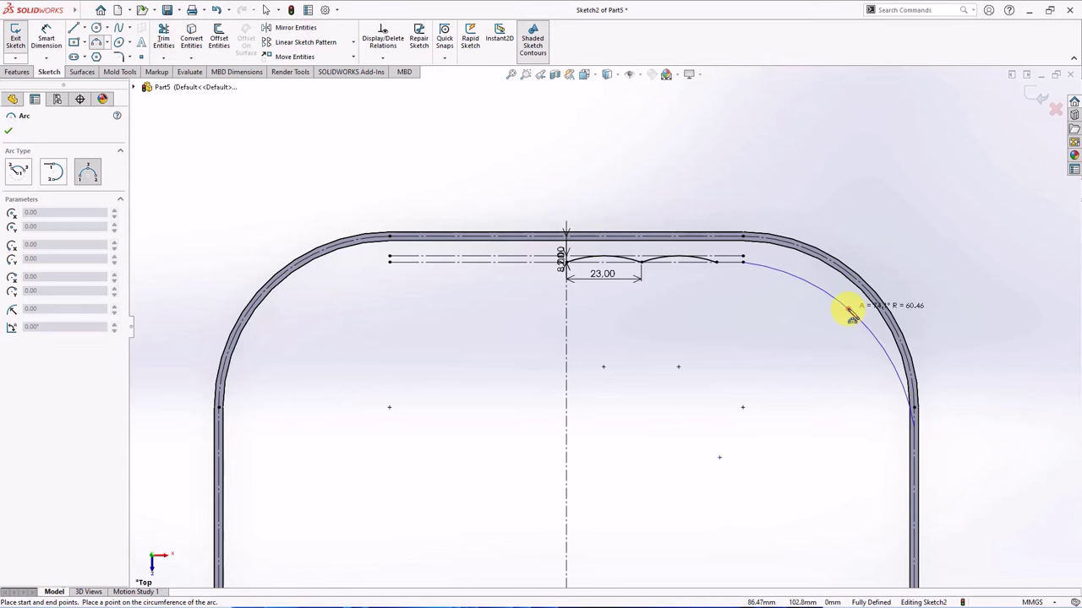
{"action": "right_click", "coordinate": [845, 304]}
{"action": "left_click", "coordinate": [862, 273]}
Step: Make the corner arc tangent to the lower horizontal construction line and to the right vertical leg line
{"action": "left_click", "coordinate": [765, 268]}
{"action": "left_click", "coordinate": [728, 262], "text": "ctrl"}
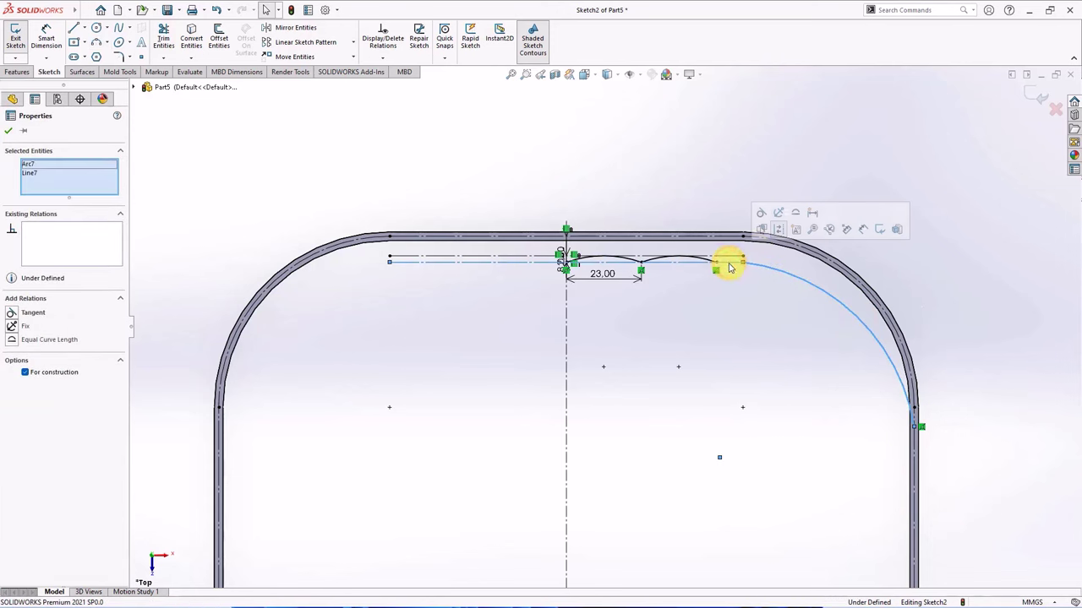
{"action": "left_click", "coordinate": [762, 210]}
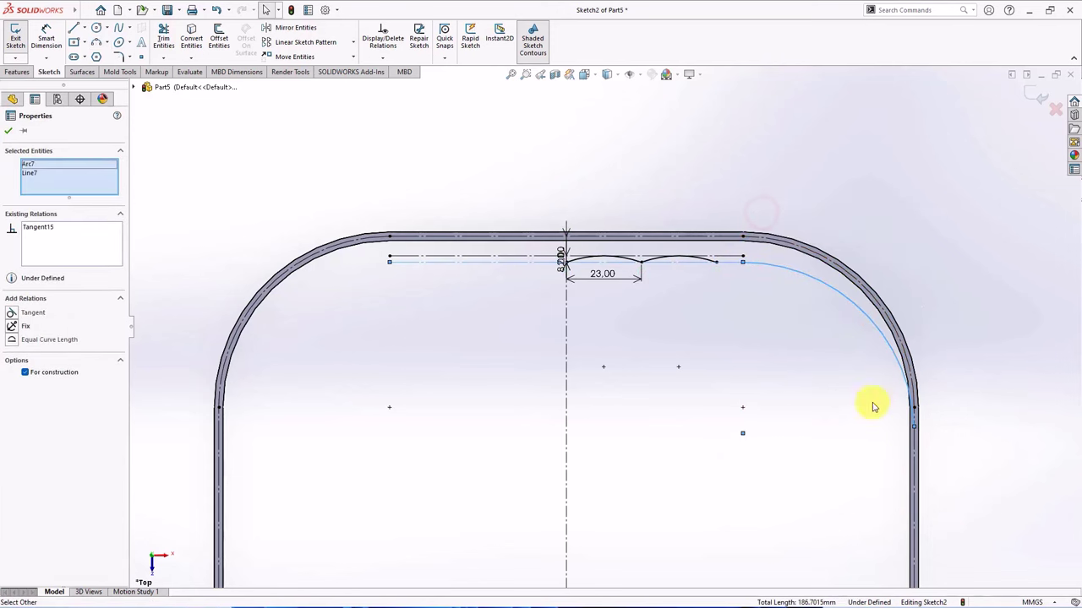
{"action": "left_click", "coordinate": [914, 455]}
{"action": "left_click", "coordinate": [886, 343], "text": "ctrl"}
{"action": "left_click", "coordinate": [916, 293]}
{"action": "left_click", "coordinate": [879, 220]}
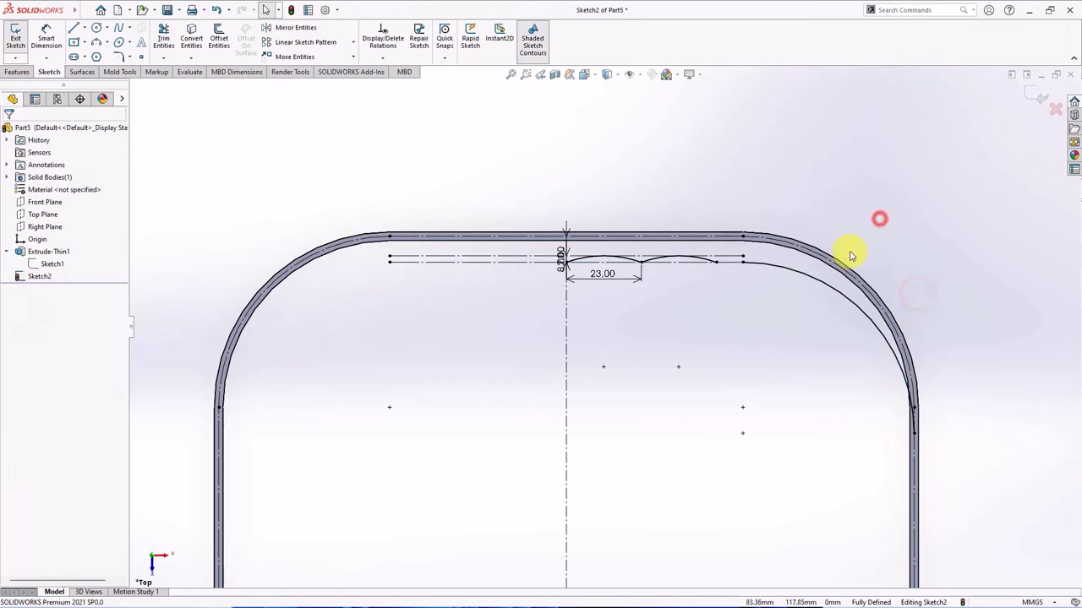
Step: Sketch a horizontal line joining the end of the second grip arc to the start of the corner arc
{"action": "scroll", "coordinate": [769, 271], "scroll_direction": "down", "scroll_amount": 3}
{"action": "left_click", "coordinate": [73, 28]}
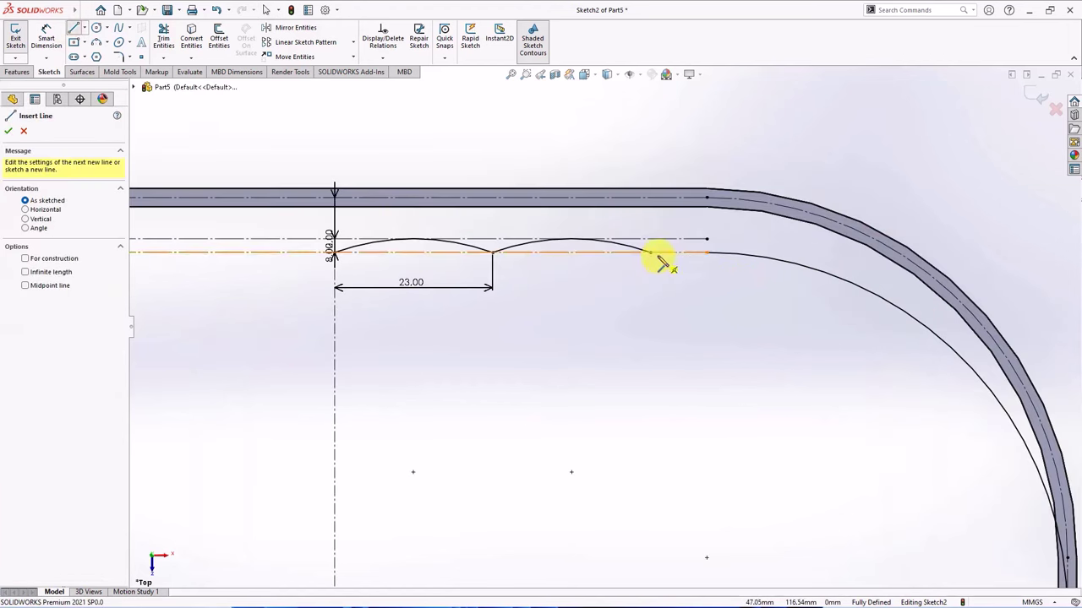
{"action": "left_click", "coordinate": [650, 252]}
{"action": "left_click", "coordinate": [706, 253]}
{"action": "key", "text": "Escape"}
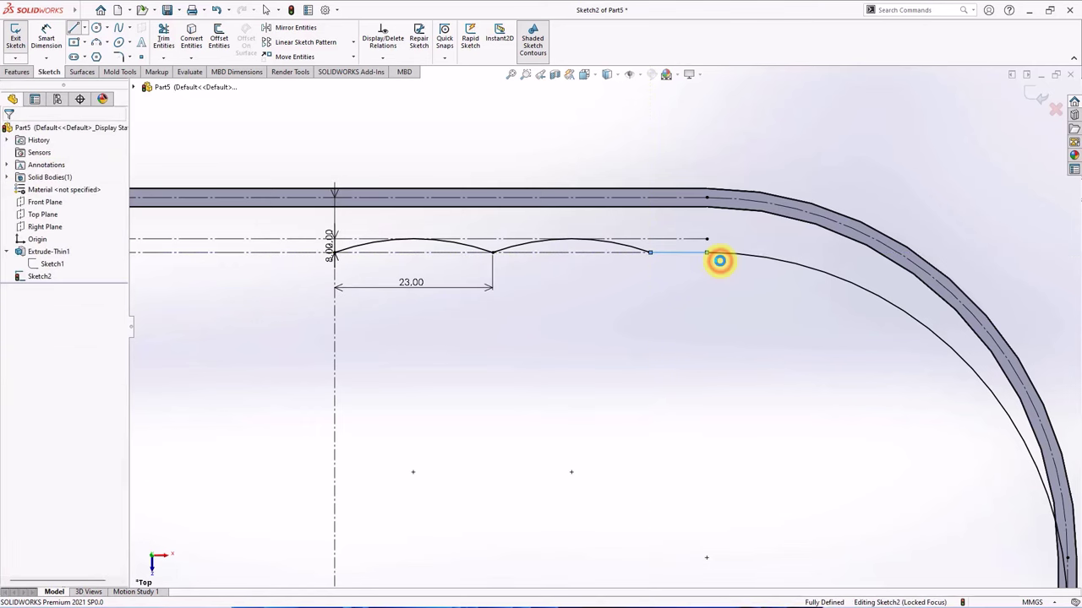
{"action": "key", "text": "Escape"}
Step: Mirror the two grip arcs, the short connecting line and the corner arc about the vertical centerline
{"action": "scroll", "coordinate": [718, 259], "scroll_direction": "up", "scroll_amount": 3}
{"action": "left_click", "coordinate": [262, 30]}
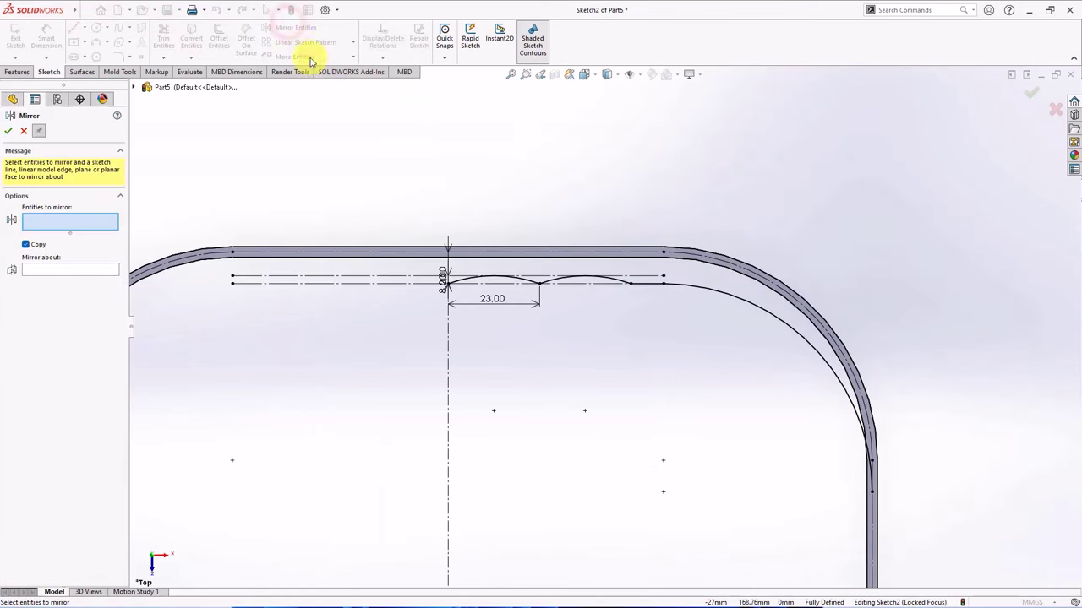
{"action": "left_click", "coordinate": [526, 280]}
{"action": "left_click", "coordinate": [549, 282]}
{"action": "left_click", "coordinate": [655, 285]}
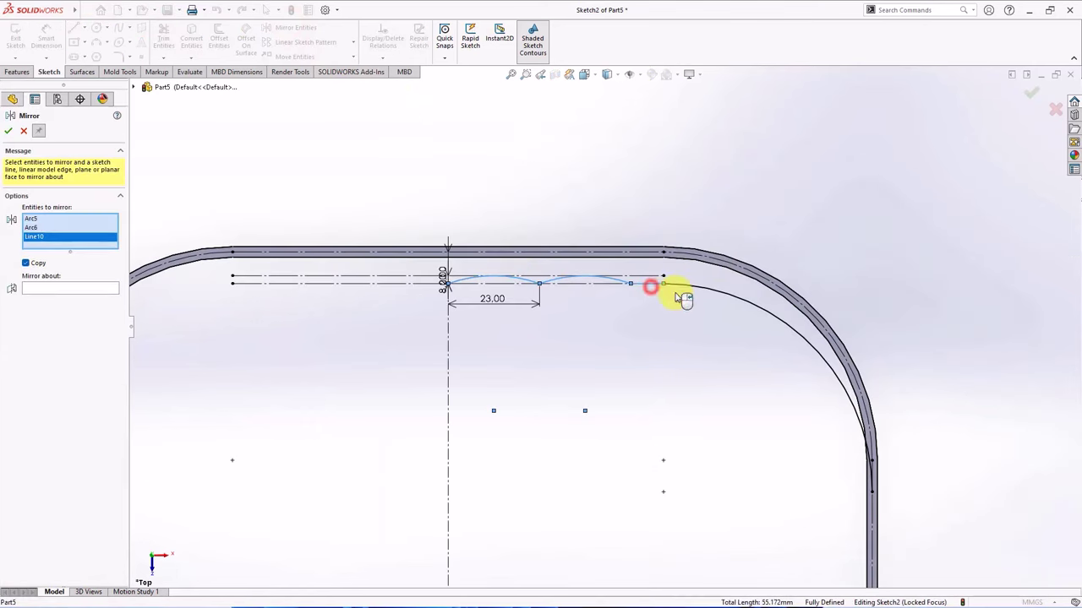
{"action": "left_click", "coordinate": [677, 284]}
{"action": "scroll", "coordinate": [603, 328], "scroll_direction": "up", "scroll_amount": 2}
{"action": "left_click", "coordinate": [88, 297]}
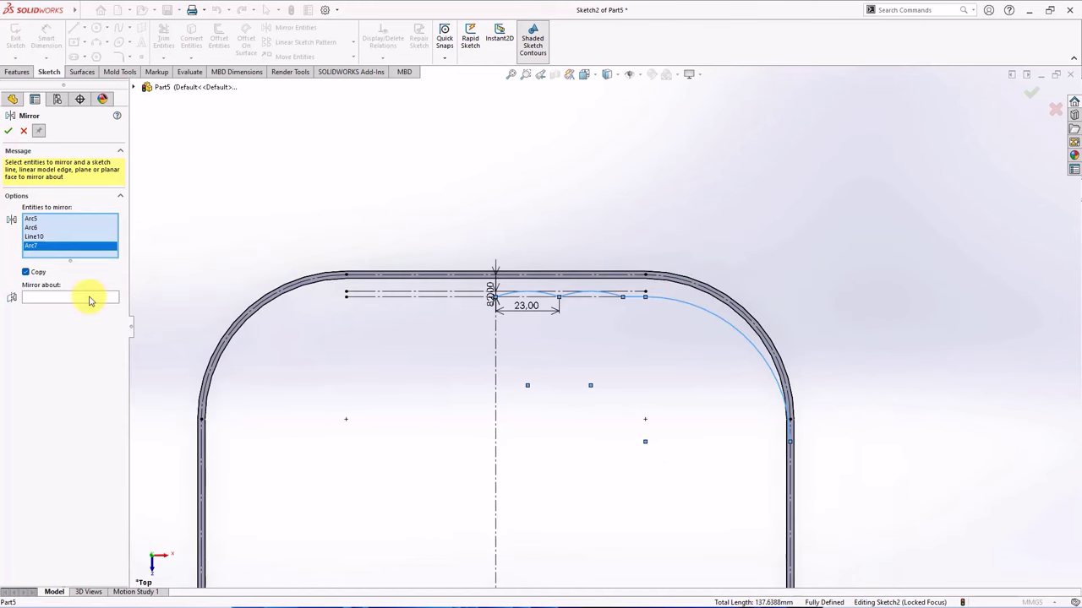
{"action": "left_click", "coordinate": [496, 385]}
{"action": "left_click", "coordinate": [9, 130]}
{"action": "scroll", "coordinate": [430, 380], "scroll_direction": "up", "scroll_amount": 2}
{"action": "middle_click_drag", "start_coordinate": [430, 379], "coordinate": [398, 292]}
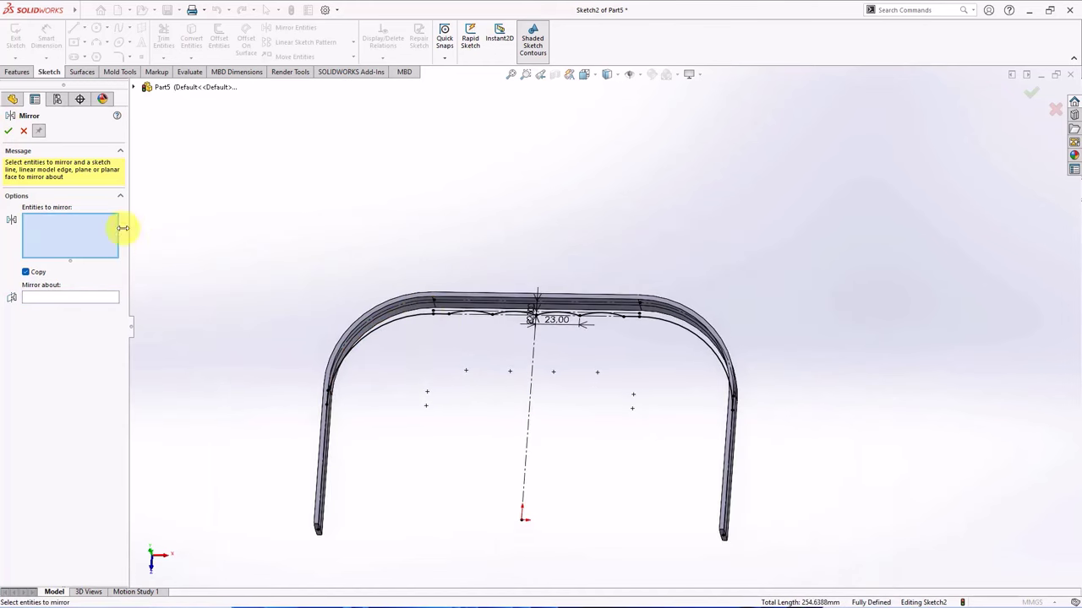
{"action": "left_click", "coordinate": [26, 132]}
Step: Set up an Extruded Boss of the grip profile as Mid Plane with a depth of 14.6 mm
{"action": "left_click", "coordinate": [17, 72]}
{"action": "left_click", "coordinate": [20, 38]}
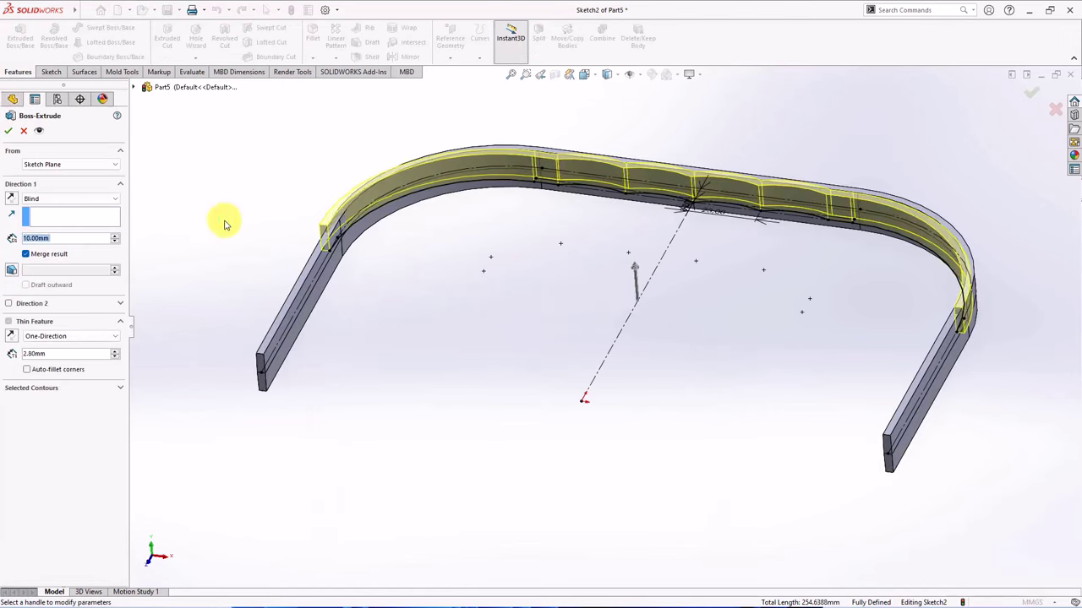
{"action": "left_click", "coordinate": [71, 198]}
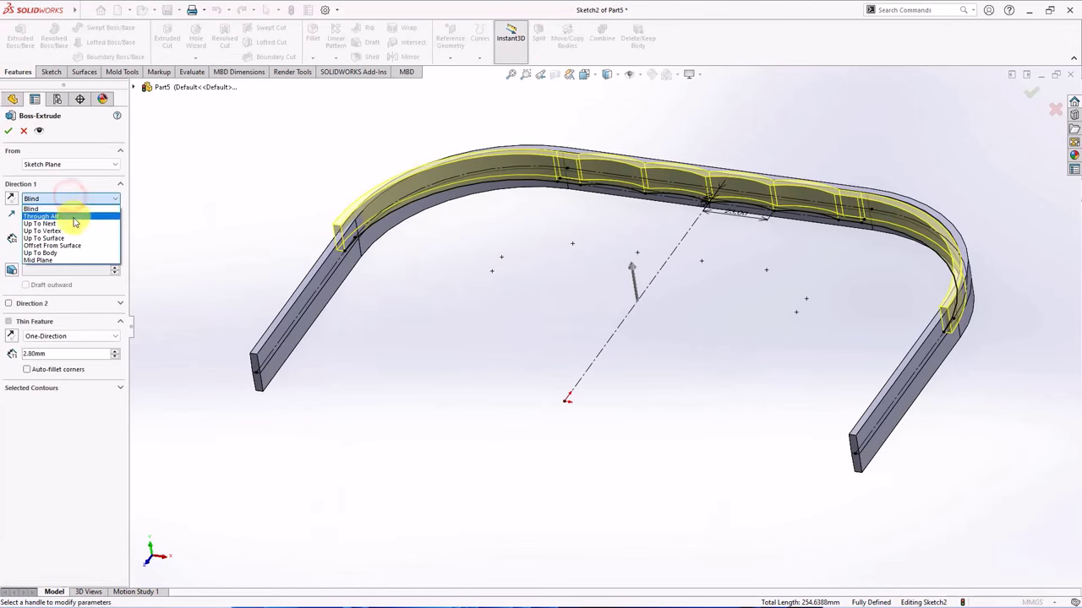
{"action": "left_click", "coordinate": [69, 261]}
{"action": "left_click", "coordinate": [71, 240]}
{"action": "type", "text": "14"}
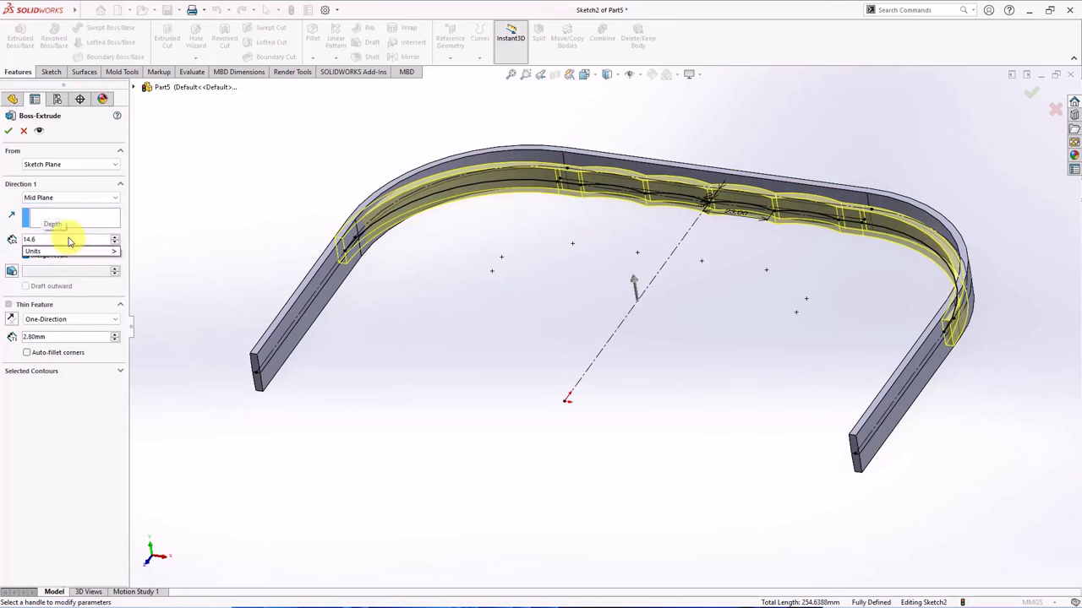
{"action": "type", "text": ".6"}
{"action": "key", "text": "Return"}
Step: Set the grip's thin feature to Mid-Plane, add a 1° draft and finish the extrusion
{"action": "left_click", "coordinate": [58, 321]}
{"action": "left_click", "coordinate": [42, 338]}
{"action": "left_click", "coordinate": [12, 269]}
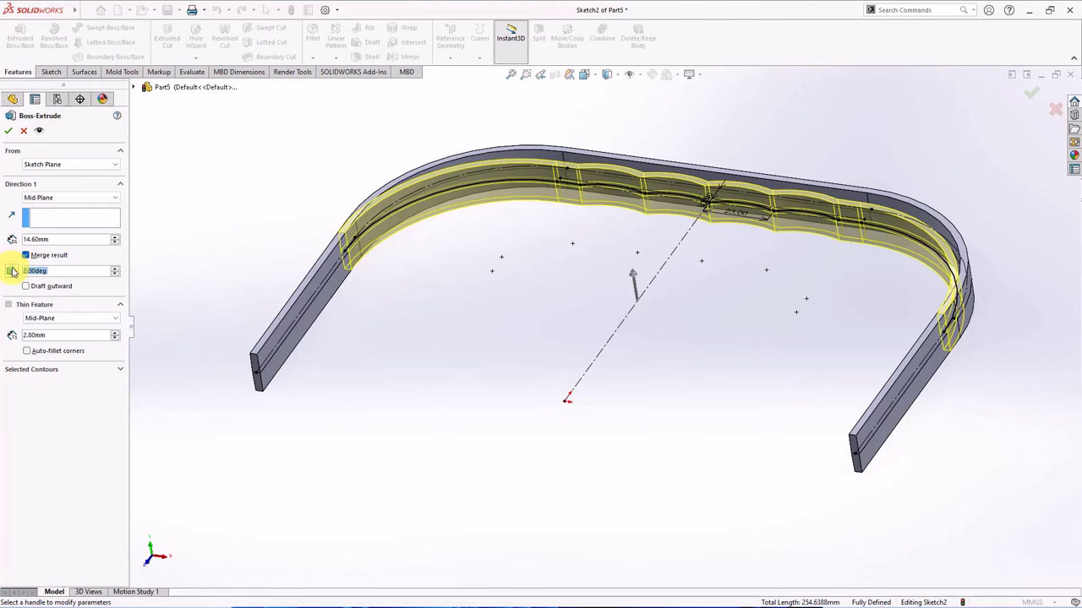
{"action": "left_click", "coordinate": [115, 274]}
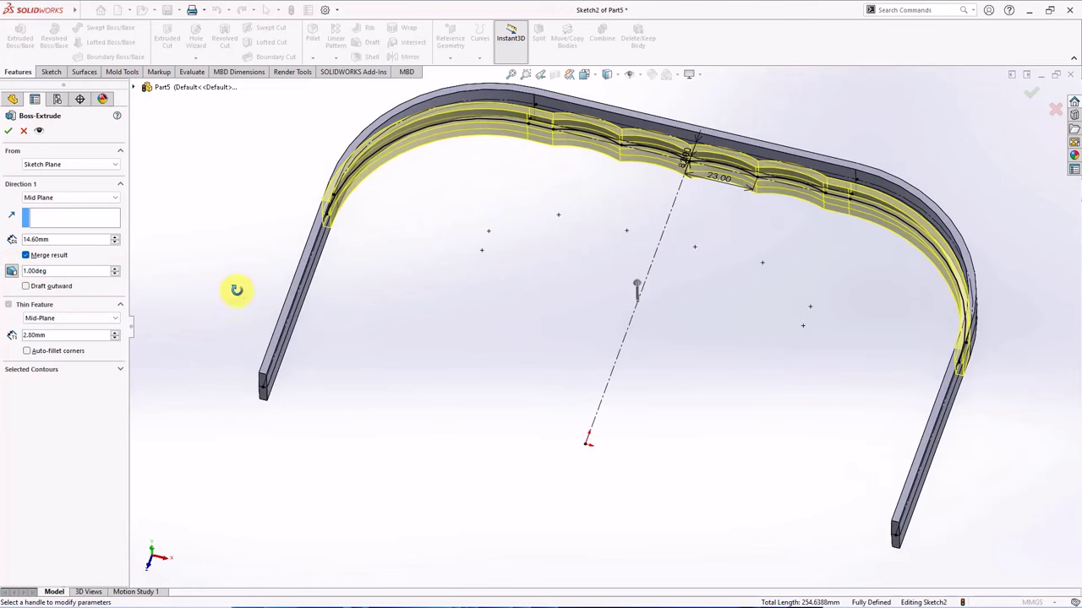
{"action": "left_click", "coordinate": [8, 131]}
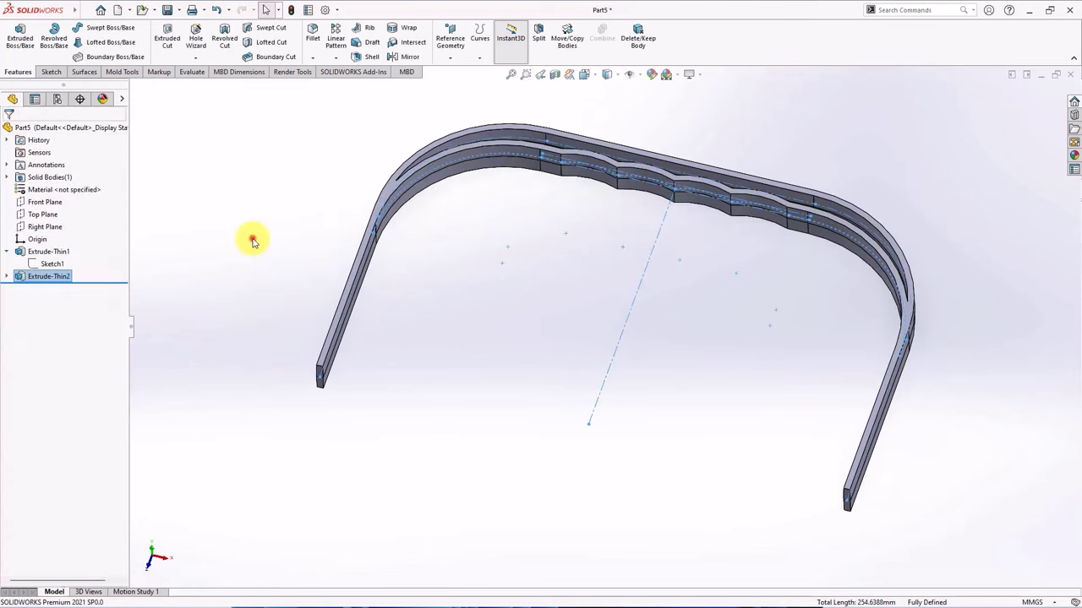
Step: In a new Top Plane sketch, convert the entities of Sketch1 and Sketch2
{"action": "middle_click_drag", "start_coordinate": [315, 267], "coordinate": [292, 206]}
{"action": "left_click", "coordinate": [36, 215]}
{"action": "left_click", "coordinate": [47, 201]}
{"action": "left_click", "coordinate": [47, 266]}
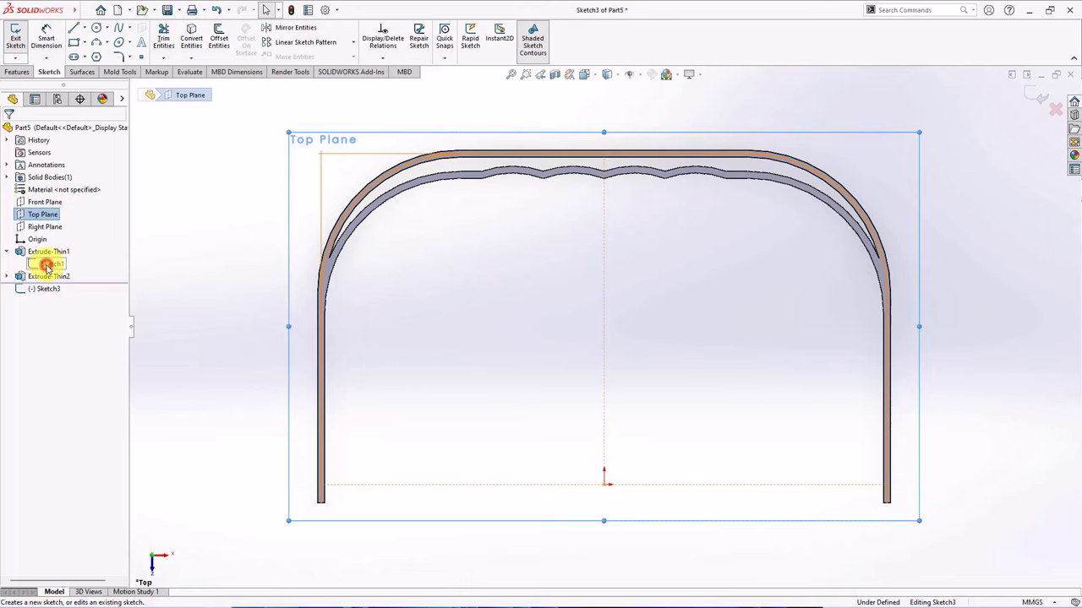
{"action": "left_click", "coordinate": [46, 267]}
{"action": "left_click", "coordinate": [191, 38]}
{"action": "left_click", "coordinate": [8, 277]}
{"action": "left_click", "coordinate": [34, 288]}
{"action": "left_click", "coordinate": [190, 35]}
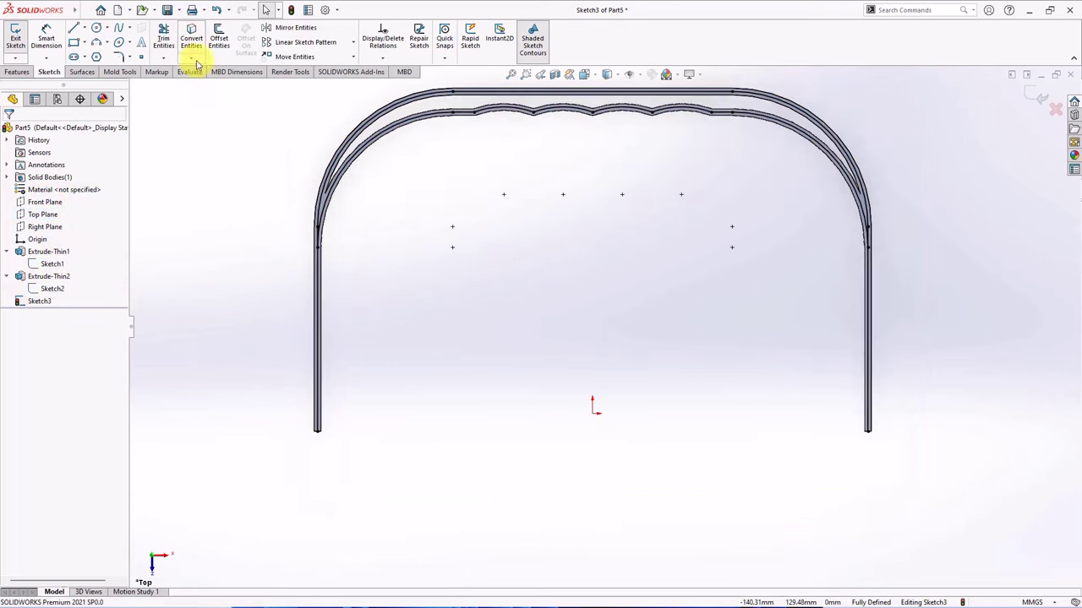
Step: Trim away the converted straight leg lines below the grip, leaving the closed outline between handle and grip
{"action": "left_click", "coordinate": [163, 39]}
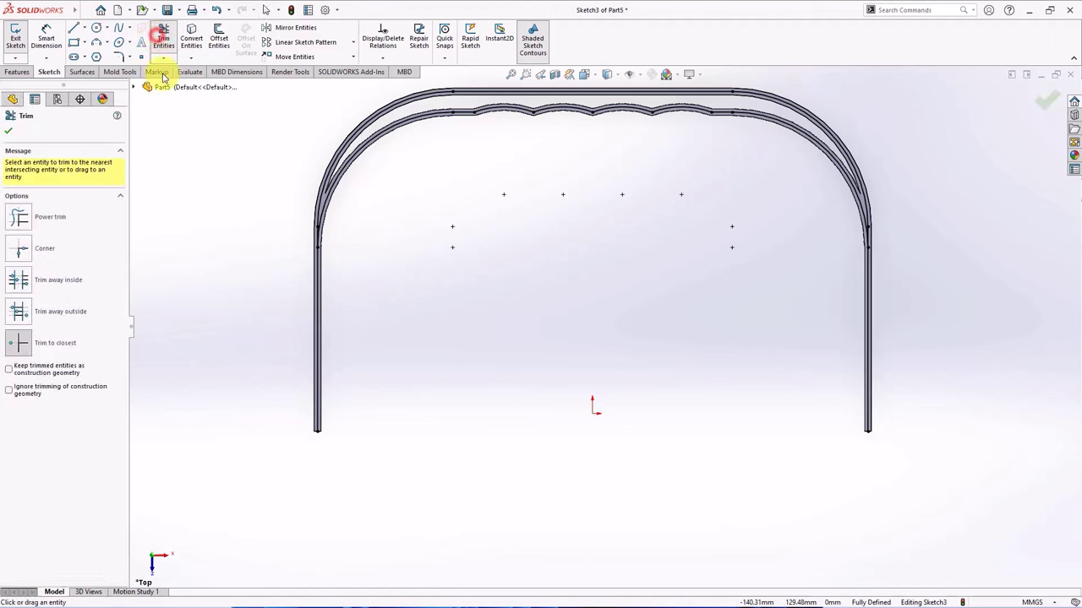
{"action": "left_click", "coordinate": [868, 406]}
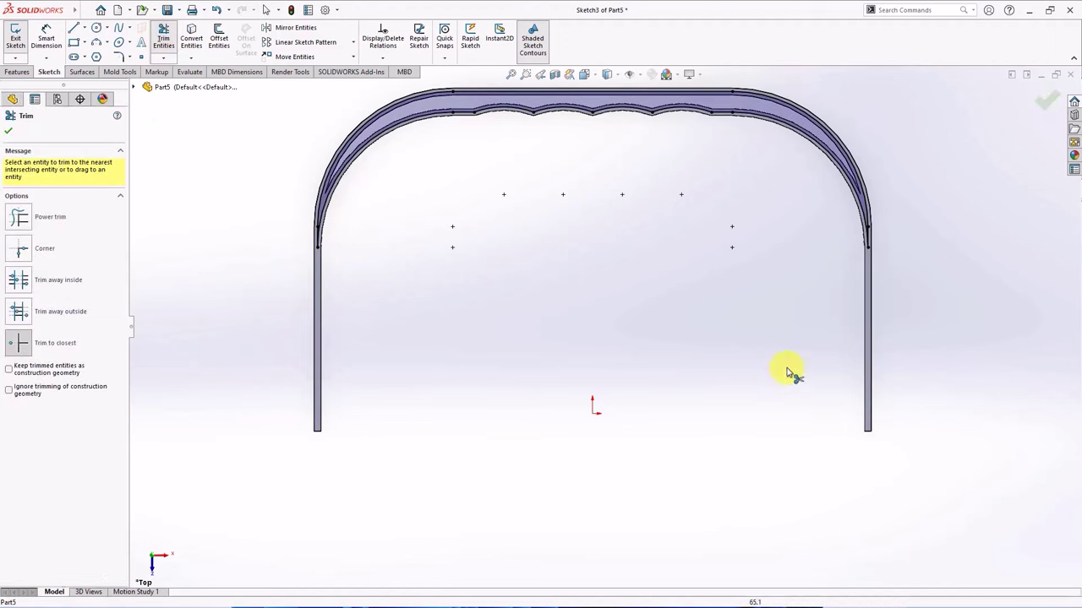
{"action": "left_click", "coordinate": [12, 132]}
Step: Extrude the closed outline between the handle and the grip as a Mid Plane boss 2.4 mm deep
{"action": "left_click", "coordinate": [17, 72]}
{"action": "left_click", "coordinate": [19, 38]}
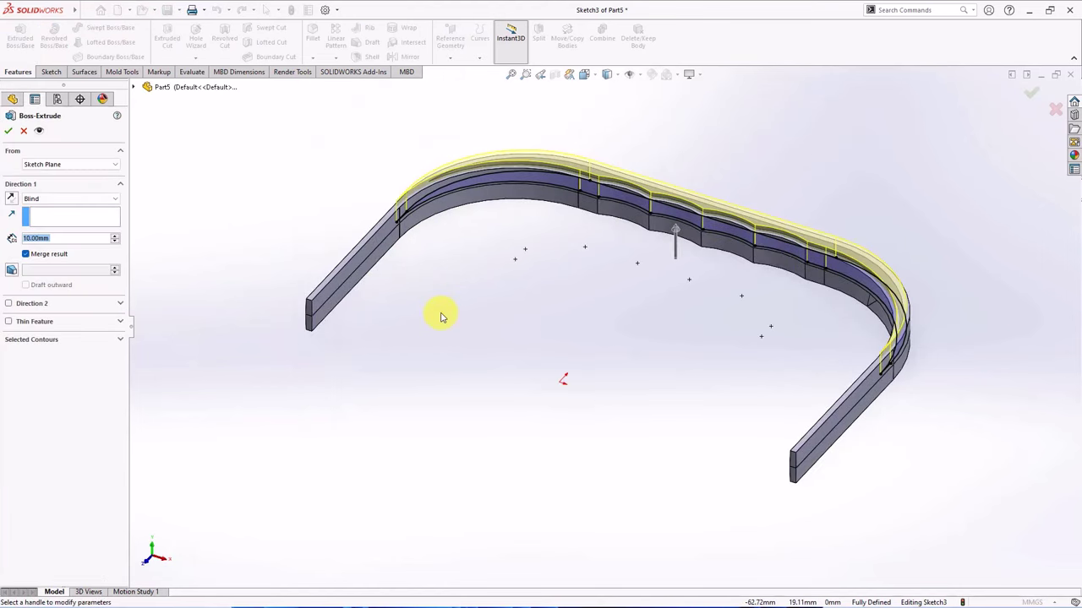
{"action": "left_click", "coordinate": [53, 198]}
{"action": "left_click", "coordinate": [58, 254]}
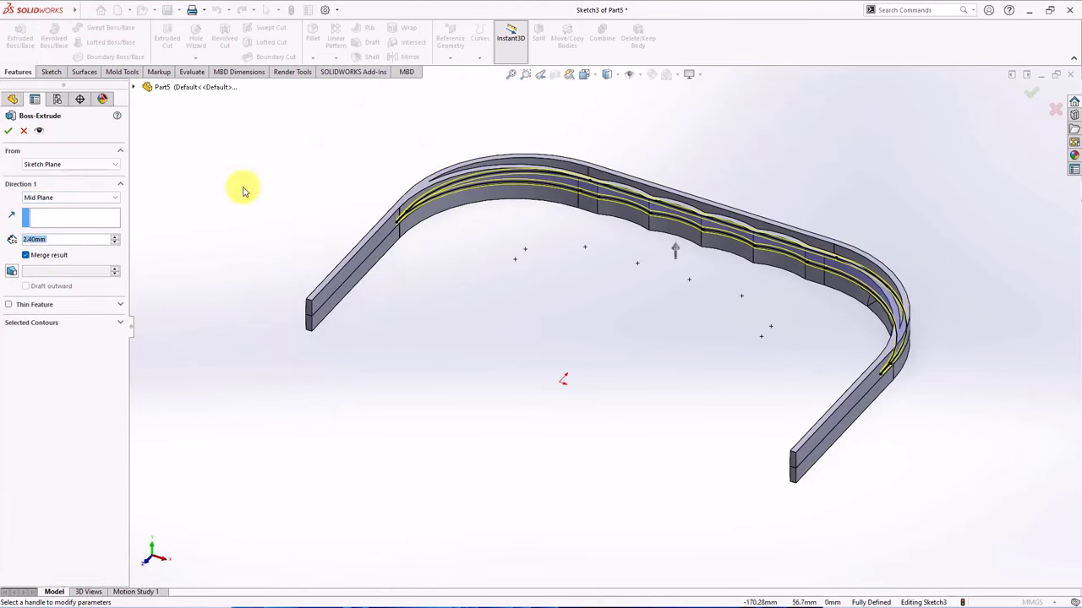
{"action": "left_click", "coordinate": [9, 131]}
{"action": "left_click", "coordinate": [273, 176]}
{"action": "scroll", "coordinate": [273, 176], "scroll_direction": "up", "scroll_amount": 1}
{"action": "scroll", "coordinate": [625, 202], "scroll_direction": "down", "scroll_amount": 4}
{"action": "mouse_move", "coordinate": [614, 185]}
{"action": "middle_mouse_down"}
{"action": "mouse_move", "coordinate": [584, 250]}
{"action": "mouse_move", "coordinate": [600, 146]}
{"action": "mouse_move", "coordinate": [585, 228]}
{"action": "middle_mouse_up"}
{"action": "scroll", "coordinate": [567, 343], "scroll_direction": "up", "scroll_amount": 5}
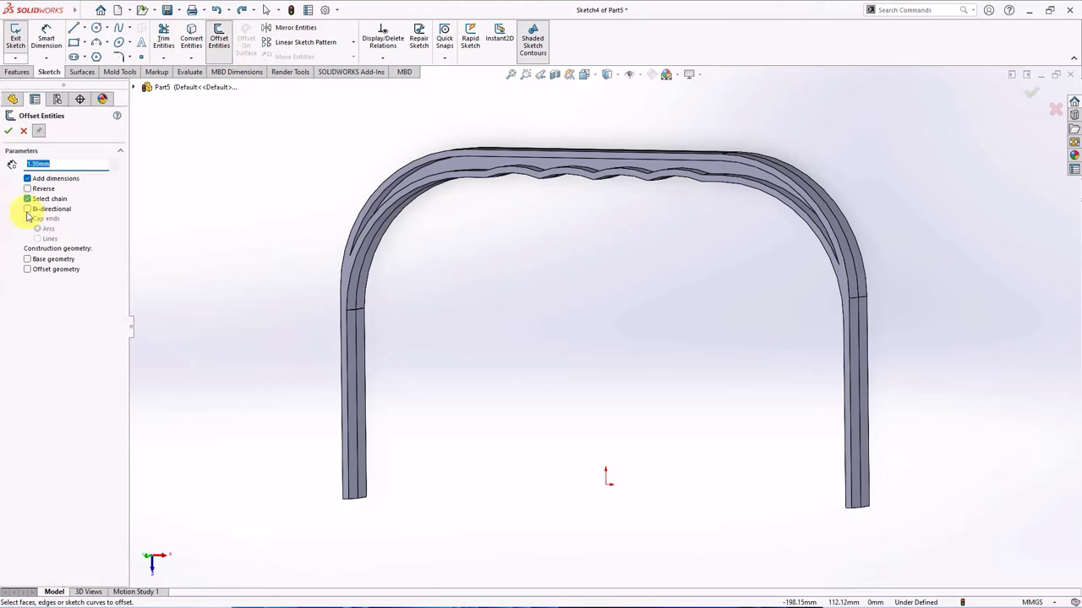
Step: Offset the tangent chain of edges along the handle's outer face outward by 1.30 mm
{"action": "right_click", "coordinate": [857, 314]}
{"action": "left_click", "coordinate": [910, 537]}
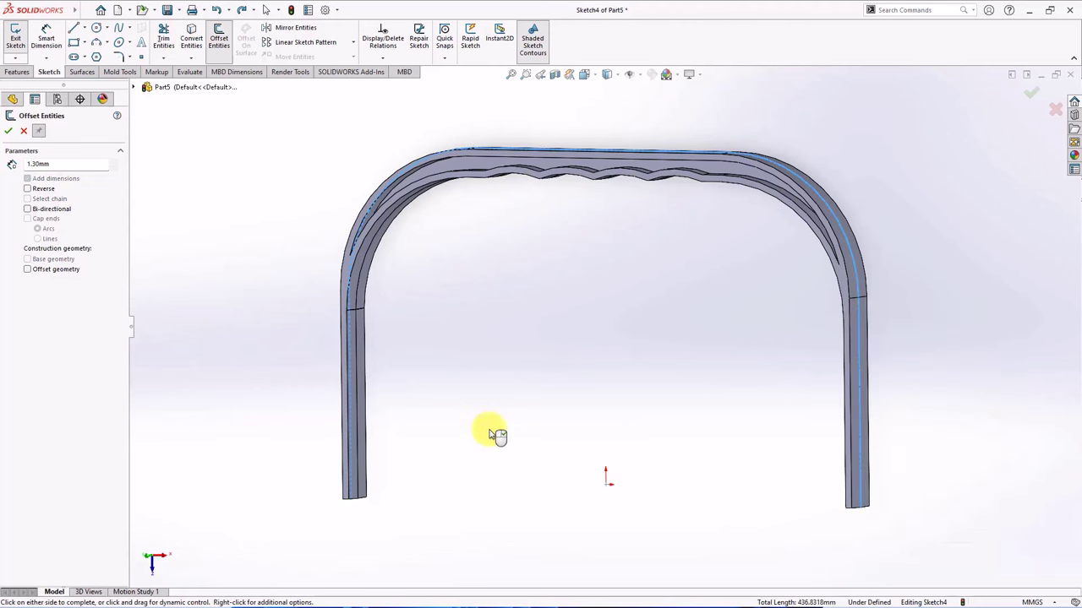
{"action": "left_click", "coordinate": [27, 189]}
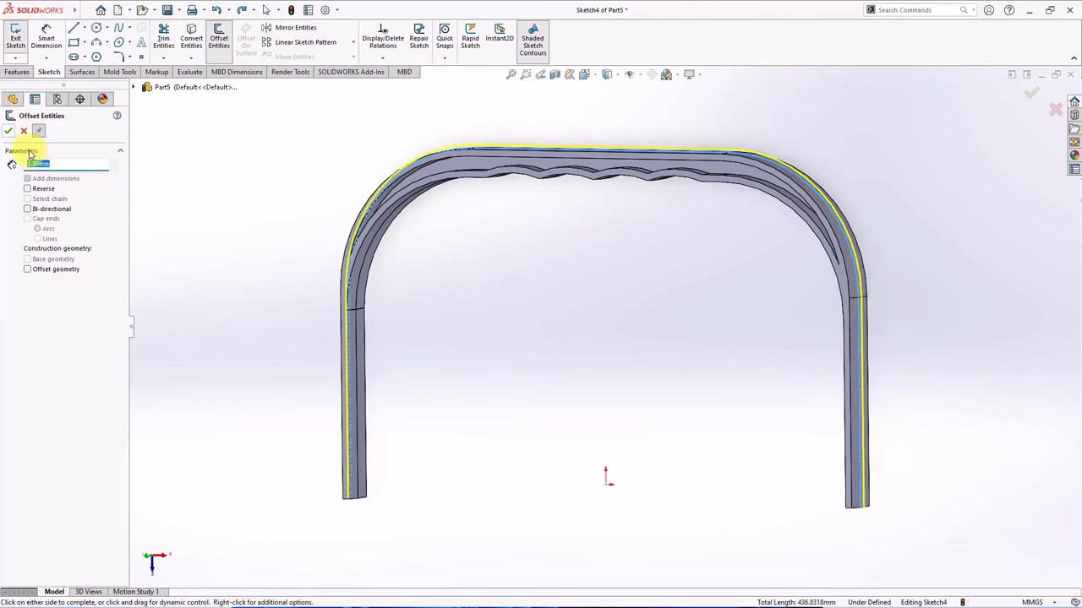
{"action": "left_click", "coordinate": [9, 132]}
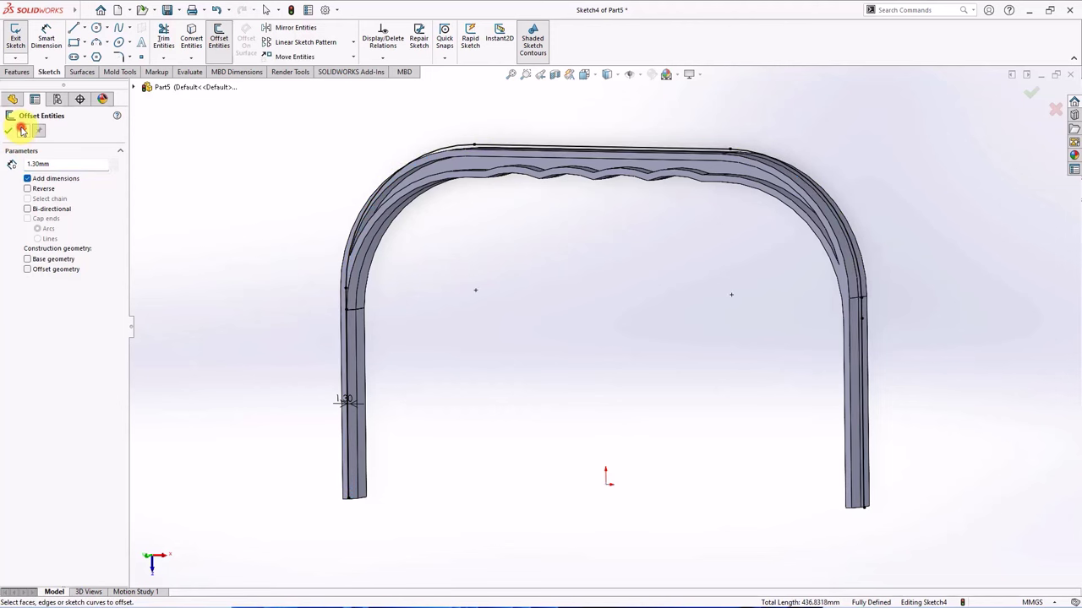
Step: Draw a horizontal midpoint construction line through the origin out to both legs, and trim the offset line ends below it
{"action": "left_click", "coordinate": [84, 28]}
{"action": "left_click", "coordinate": [93, 61]}
{"action": "left_click", "coordinate": [25, 286]}
{"action": "left_click", "coordinate": [606, 482]}
{"action": "left_click", "coordinate": [350, 479]}
{"action": "right_click", "coordinate": [348, 481]}
{"action": "left_click", "coordinate": [388, 488]}
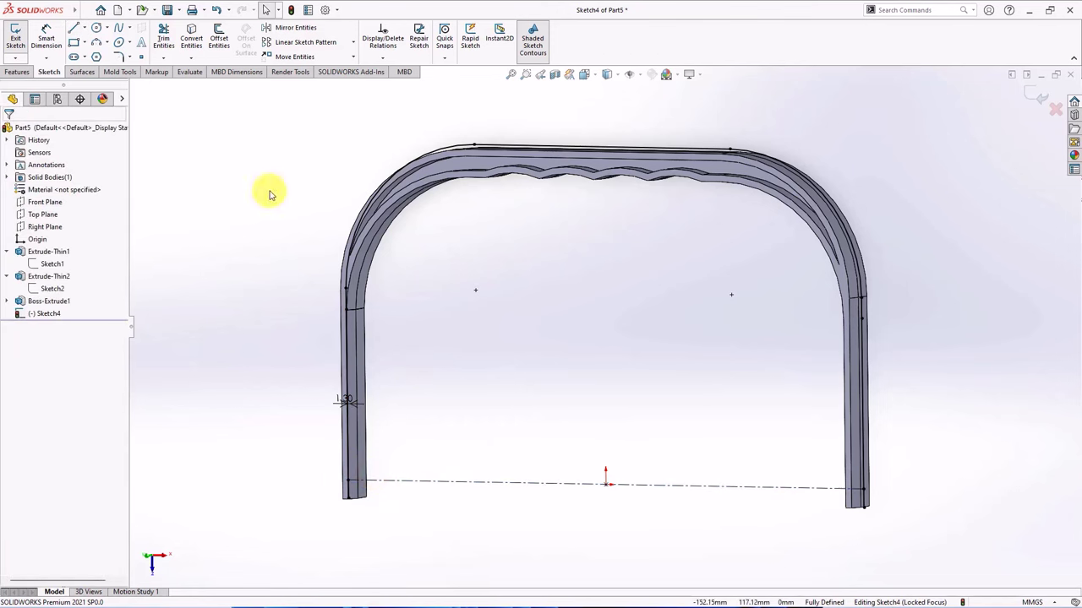
{"action": "left_click", "coordinate": [163, 39]}
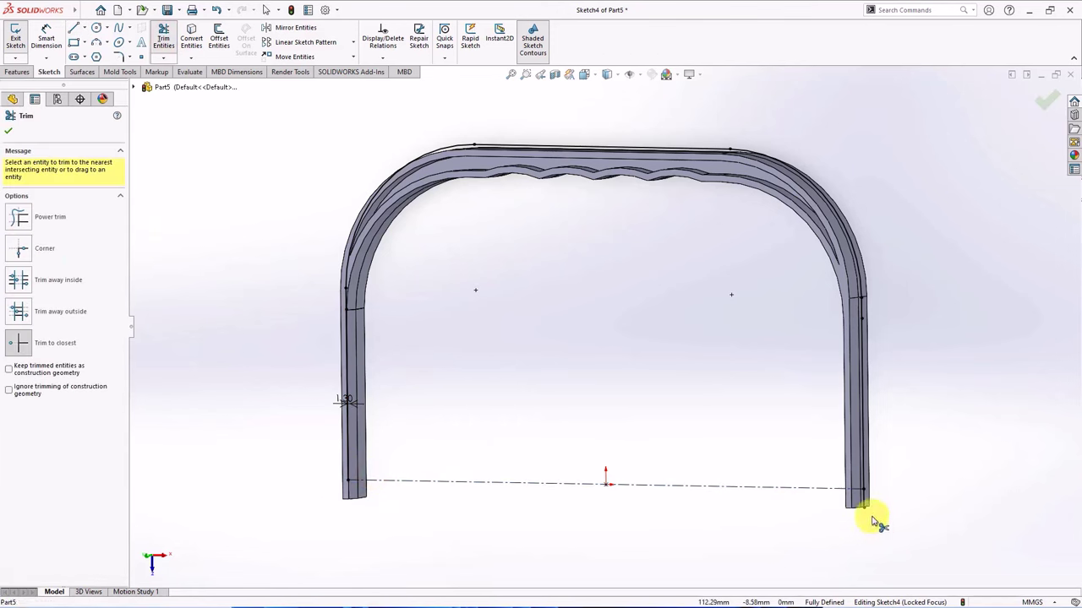
{"action": "left_click", "coordinate": [9, 130]}
Step: Offset the trimmed handle chain by 1.70 mm in the reversed direction, capping the ends with lines
{"action": "left_click", "coordinate": [219, 40]}
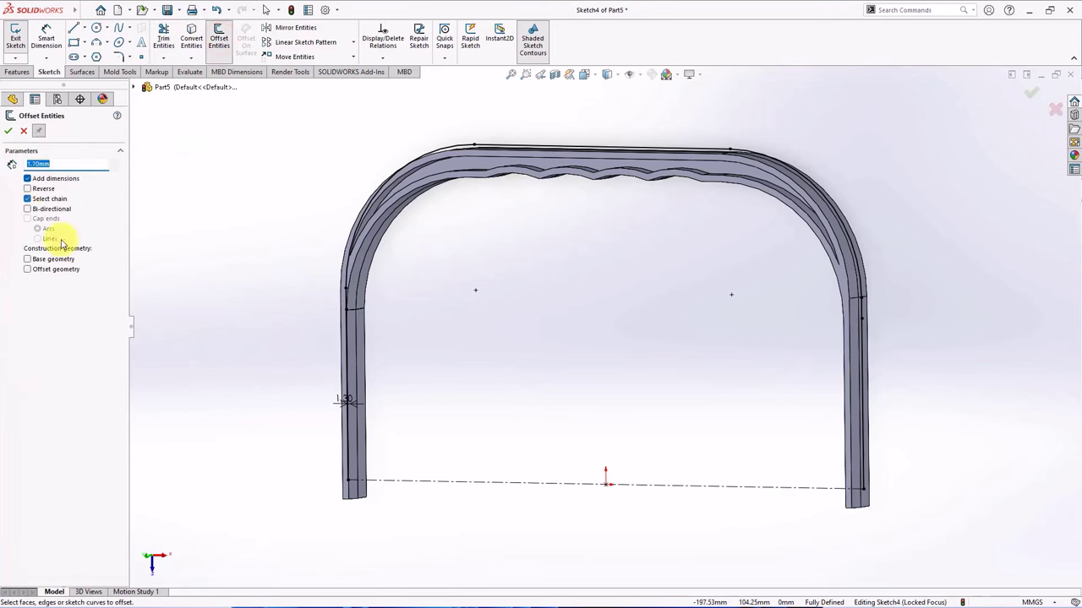
{"action": "left_click", "coordinate": [348, 369]}
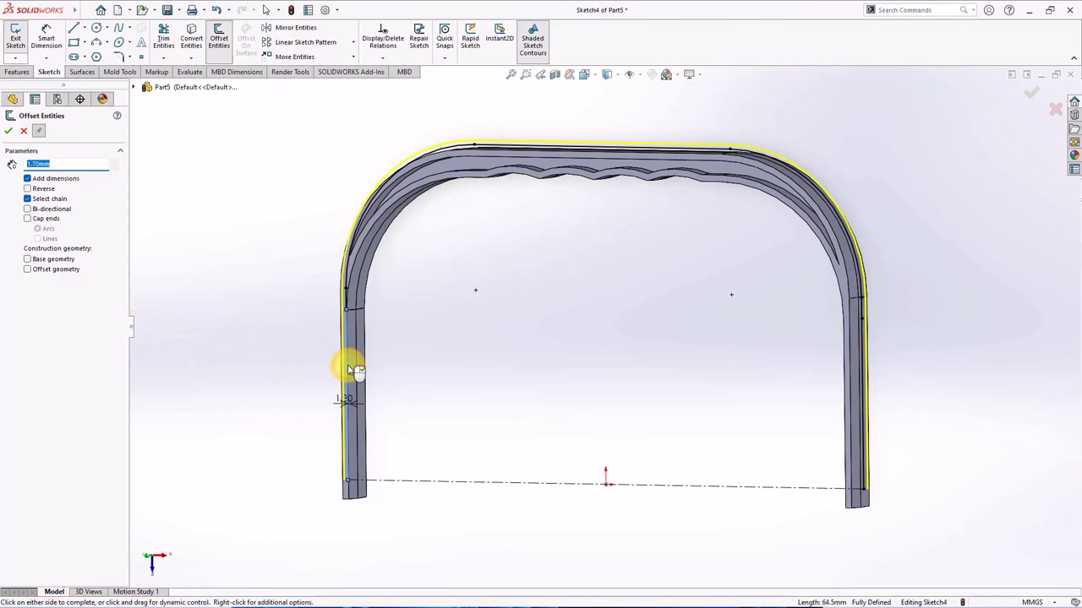
{"action": "left_click", "coordinate": [38, 240]}
{"action": "scroll", "coordinate": [377, 481], "scroll_direction": "down", "scroll_amount": 8}
{"action": "middle_click_drag", "start_coordinate": [413, 426], "coordinate": [437, 426]}
{"action": "scroll", "coordinate": [432, 427], "scroll_direction": "up", "scroll_amount": 2}
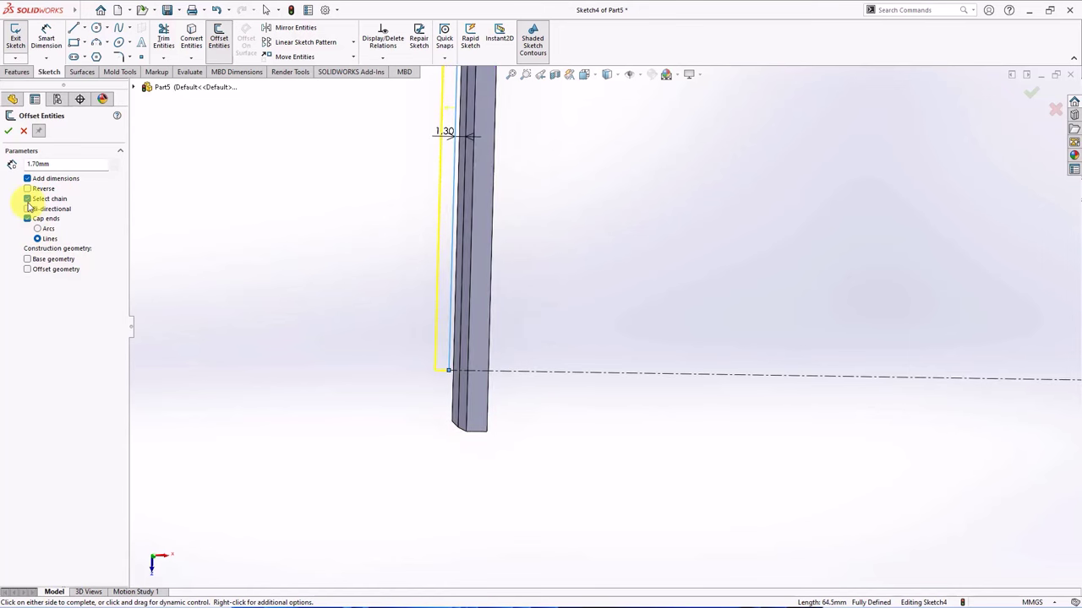
{"action": "middle_click_drag", "start_coordinate": [194, 297], "coordinate": [717, 363]}
{"action": "key", "text": "f"}
{"action": "left_click", "coordinate": [9, 131]}
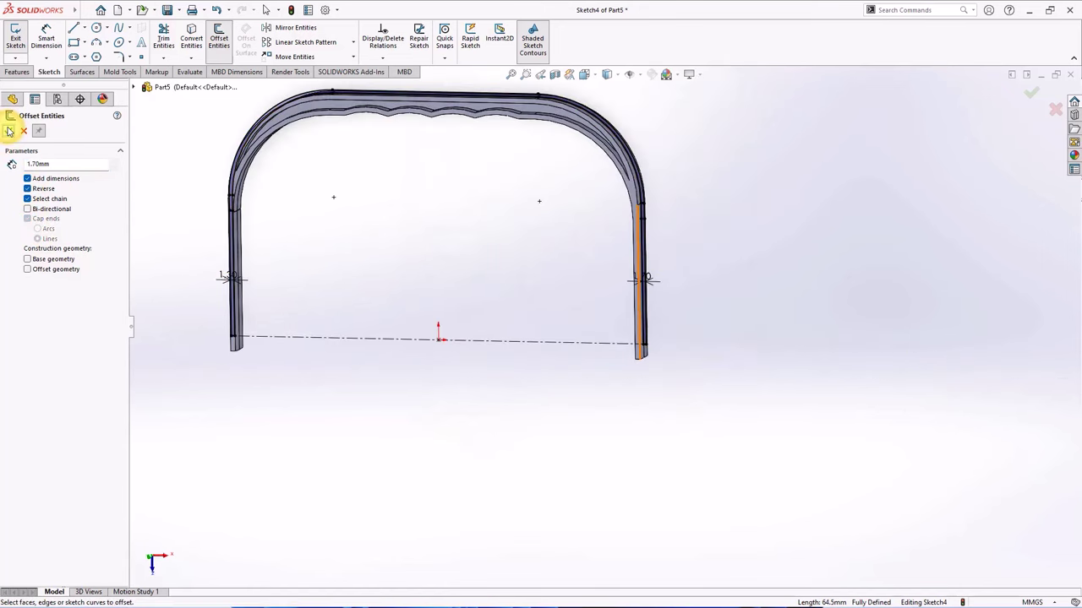
Step: Extrude the closed offset profile as a Mid Plane boss 2 mm deep, merged with the handle
{"action": "middle_click_drag", "start_coordinate": [355, 330], "coordinate": [395, 255]}
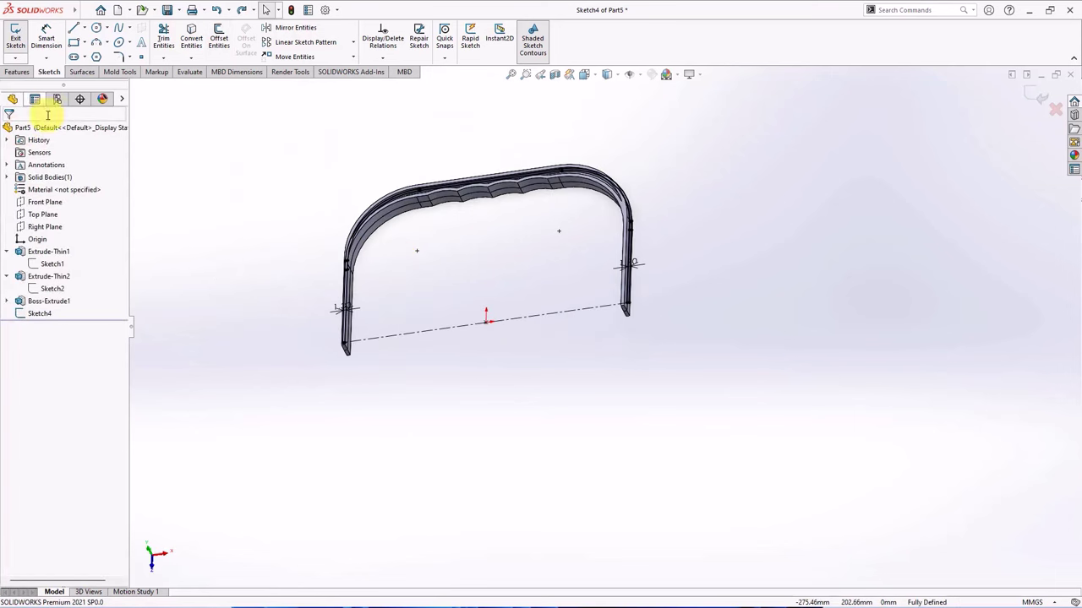
{"action": "left_click", "coordinate": [17, 73]}
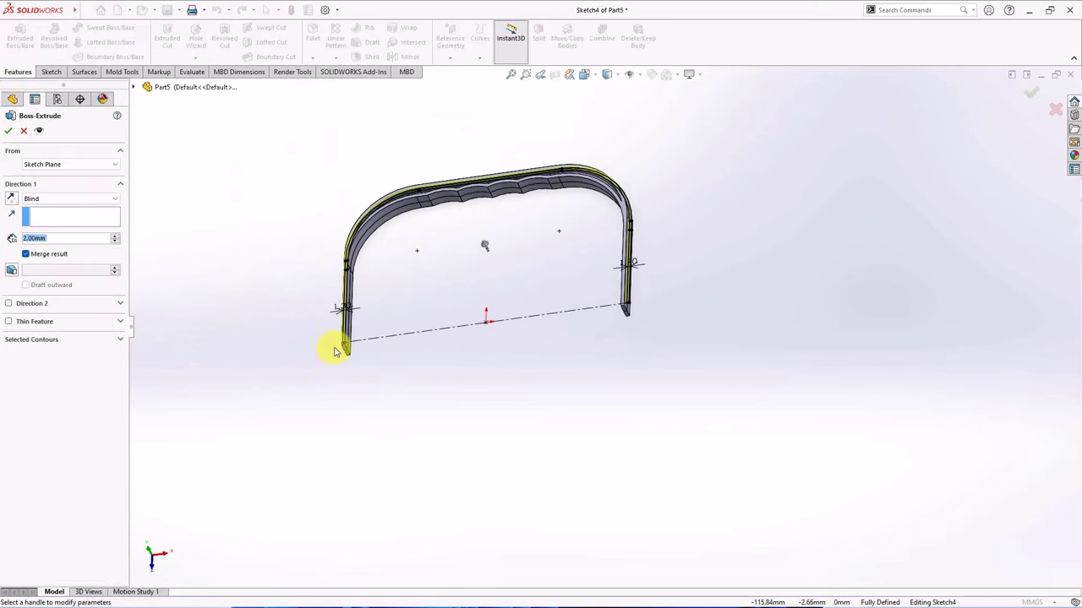
{"action": "type", "text": "2"}
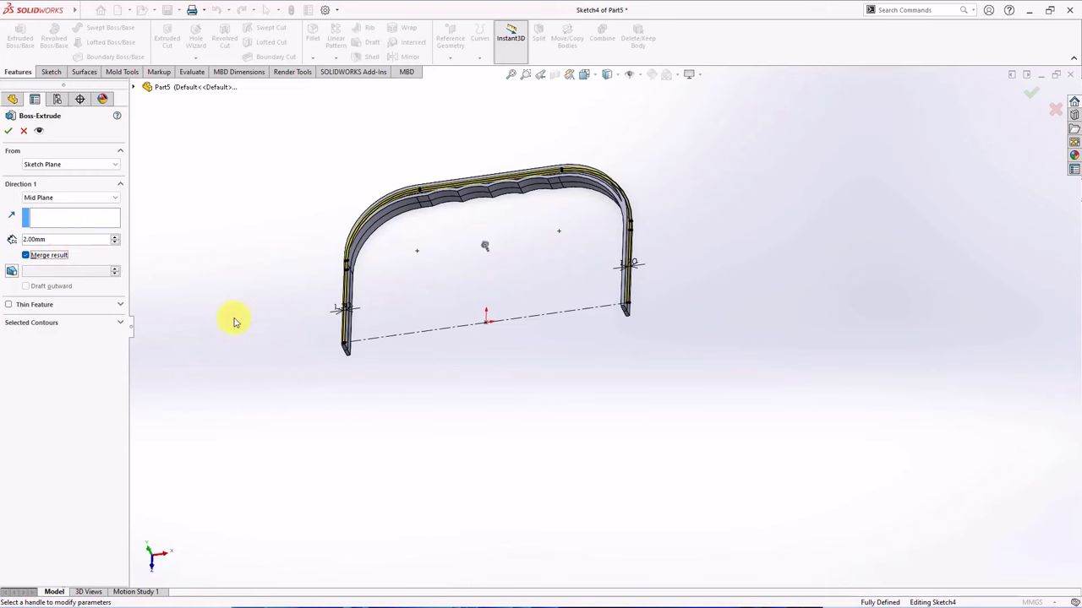
{"action": "scroll", "coordinate": [453, 355], "scroll_direction": "down", "scroll_amount": 10}
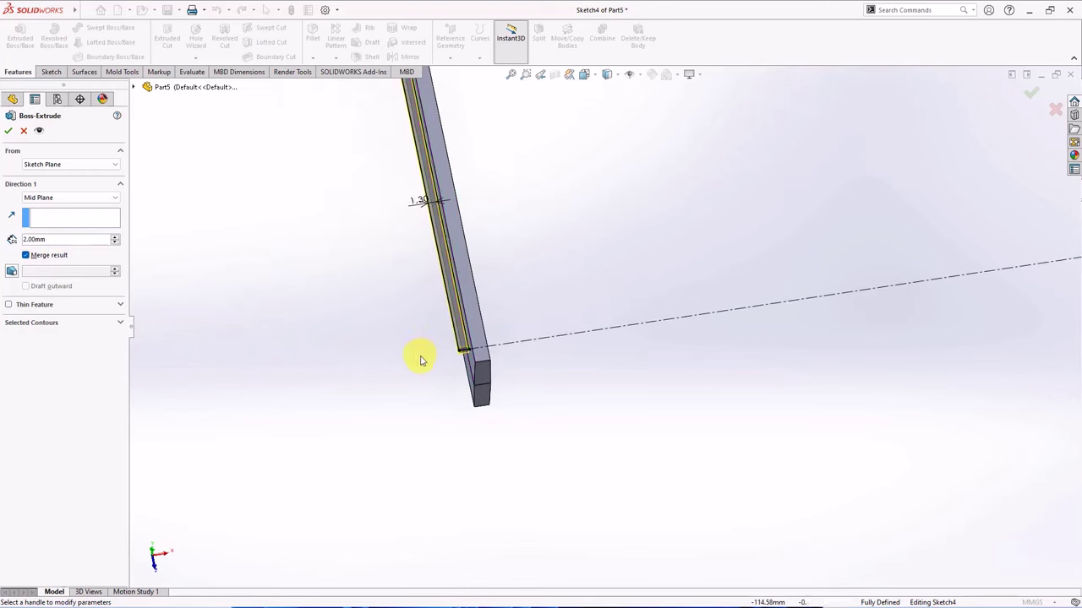
{"action": "scroll", "coordinate": [512, 353], "scroll_direction": "down", "scroll_amount": 3}
{"action": "scroll", "coordinate": [512, 354], "scroll_direction": "up", "scroll_amount": 10}
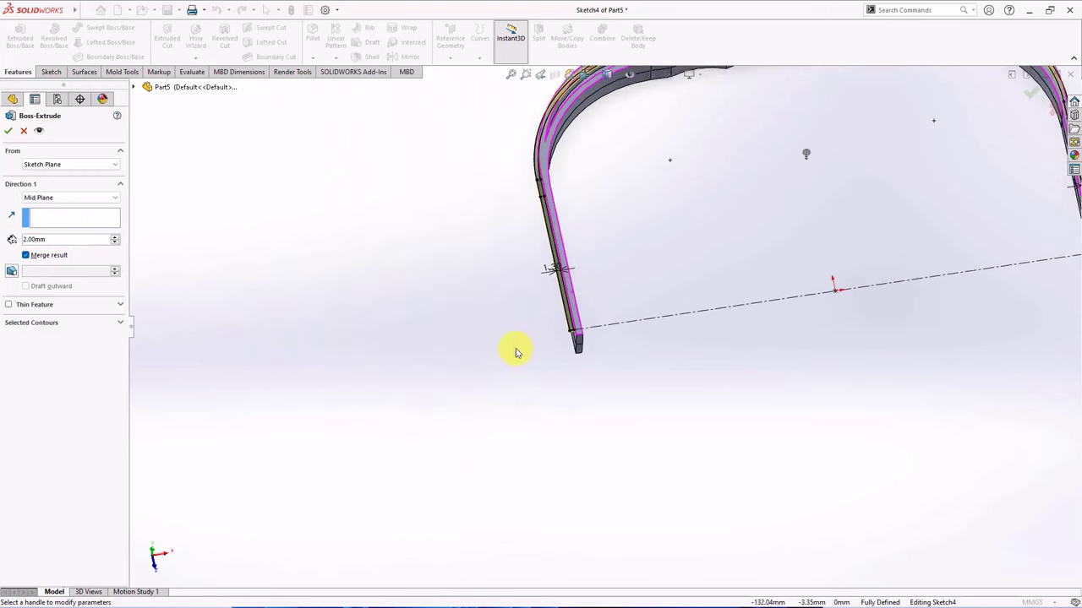
{"action": "left_click", "coordinate": [8, 133]}
Step: Apply a full round fillet to the outer rib, using its two side faces and the outer face as center
{"action": "left_click", "coordinate": [377, 316]}
{"action": "scroll", "coordinate": [563, 364], "scroll_direction": "down", "scroll_amount": 8}
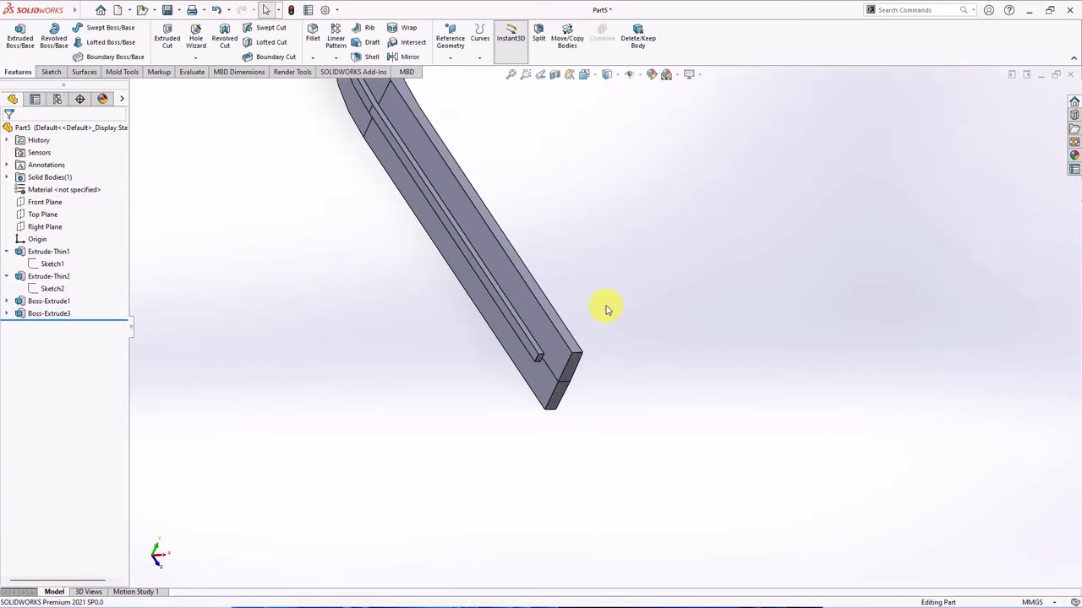
{"action": "left_click", "coordinate": [311, 38]}
{"action": "left_click", "coordinate": [83, 184]}
{"action": "scroll", "coordinate": [575, 362], "scroll_direction": "down", "scroll_amount": 5}
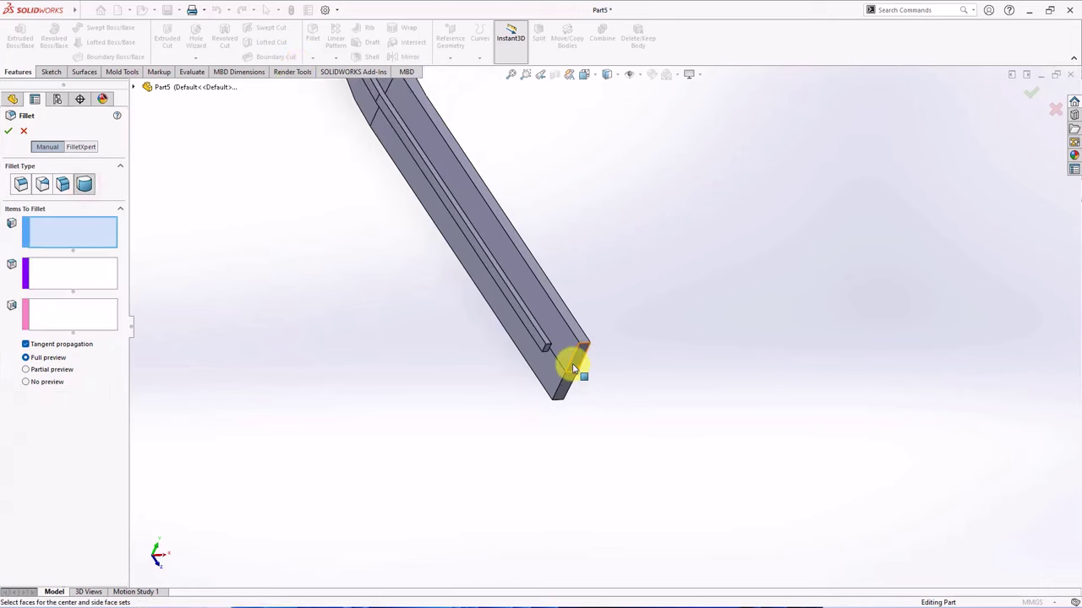
{"action": "left_click", "coordinate": [542, 331]}
{"action": "left_click", "coordinate": [42, 269]}
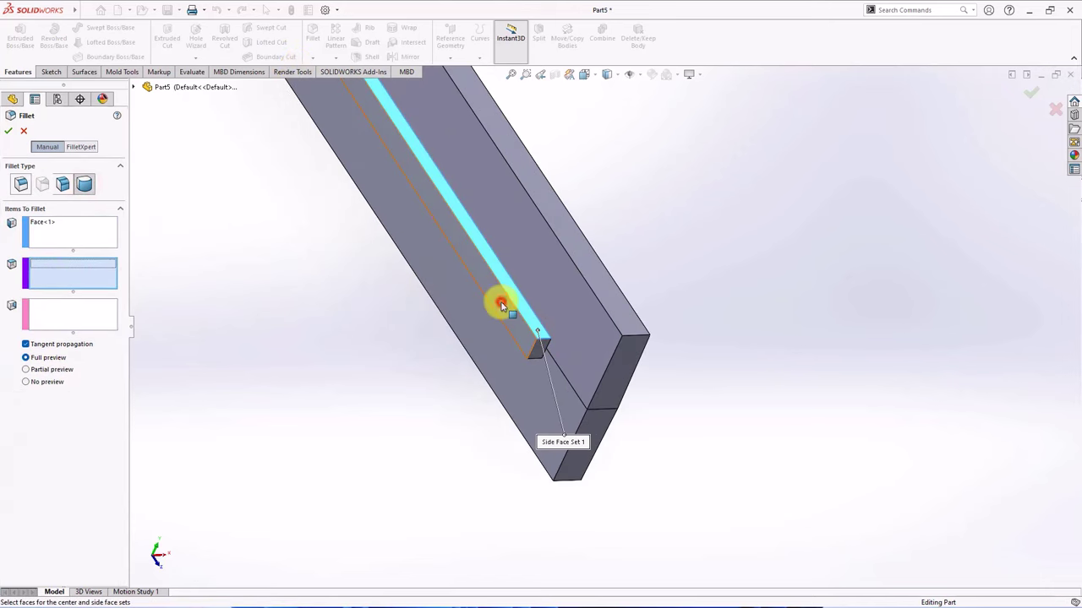
{"action": "left_click", "coordinate": [501, 304]}
{"action": "left_click", "coordinate": [67, 306]}
{"action": "middle_click_drag", "start_coordinate": [262, 275], "coordinate": [389, 195]}
{"action": "left_click", "coordinate": [614, 117]}
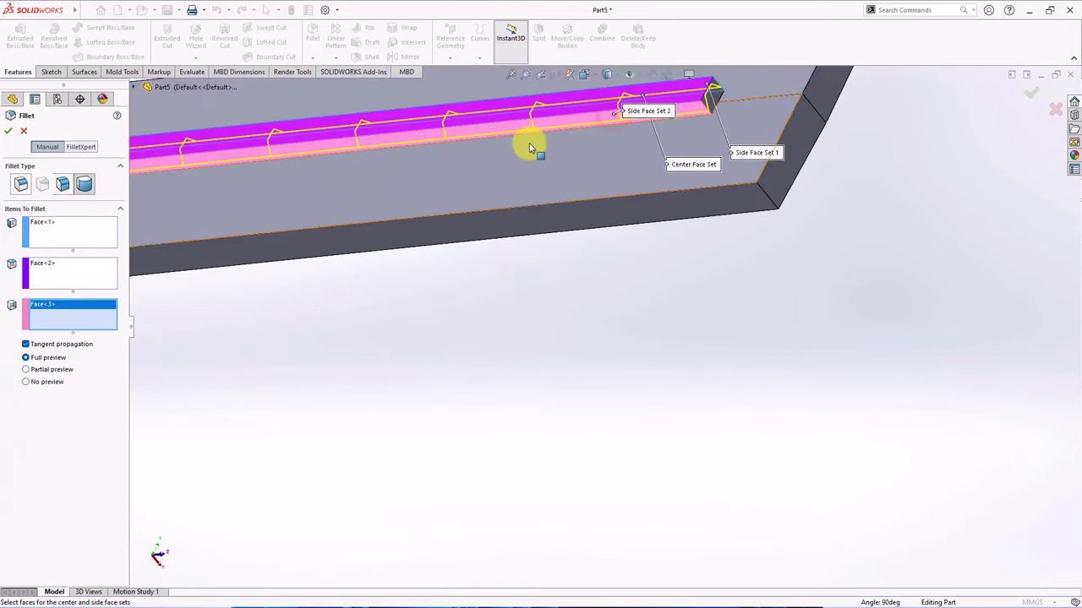
{"action": "left_click", "coordinate": [8, 132]}
Step: Round the edges at both ends of the outer rib with a 1 mm constant size fillet
{"action": "scroll", "coordinate": [619, 380], "scroll_direction": "up", "scroll_amount": 8}
{"action": "middle_click_drag", "start_coordinate": [601, 383], "coordinate": [582, 338]}
{"action": "scroll", "coordinate": [549, 342], "scroll_direction": "down", "scroll_amount": 5}
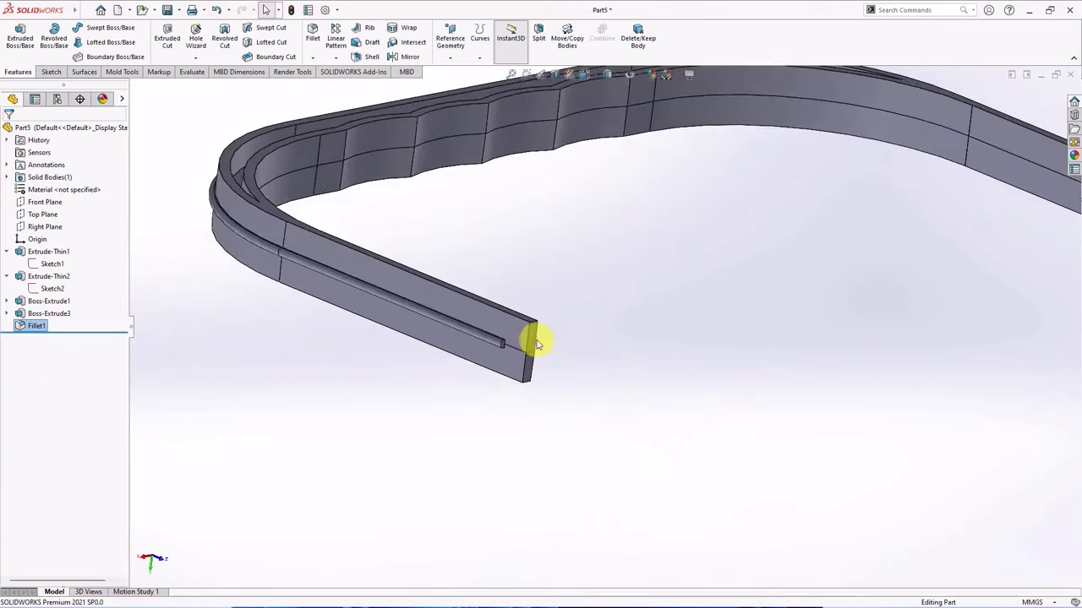
{"action": "scroll", "coordinate": [537, 343], "scroll_direction": "down", "scroll_amount": 3}
{"action": "key", "text": "Return"}
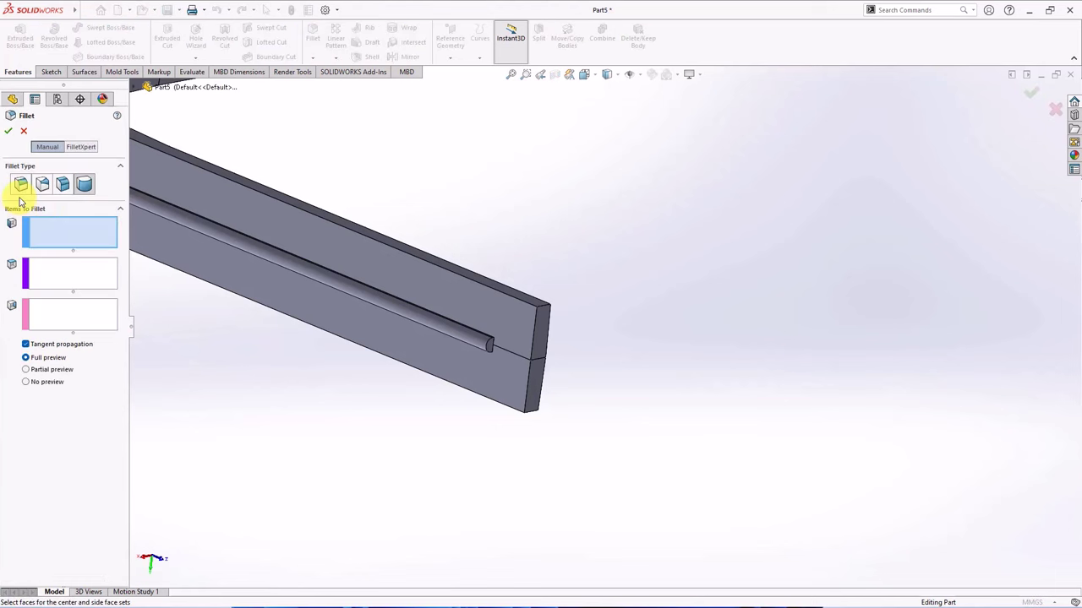
{"action": "left_click", "coordinate": [21, 185]}
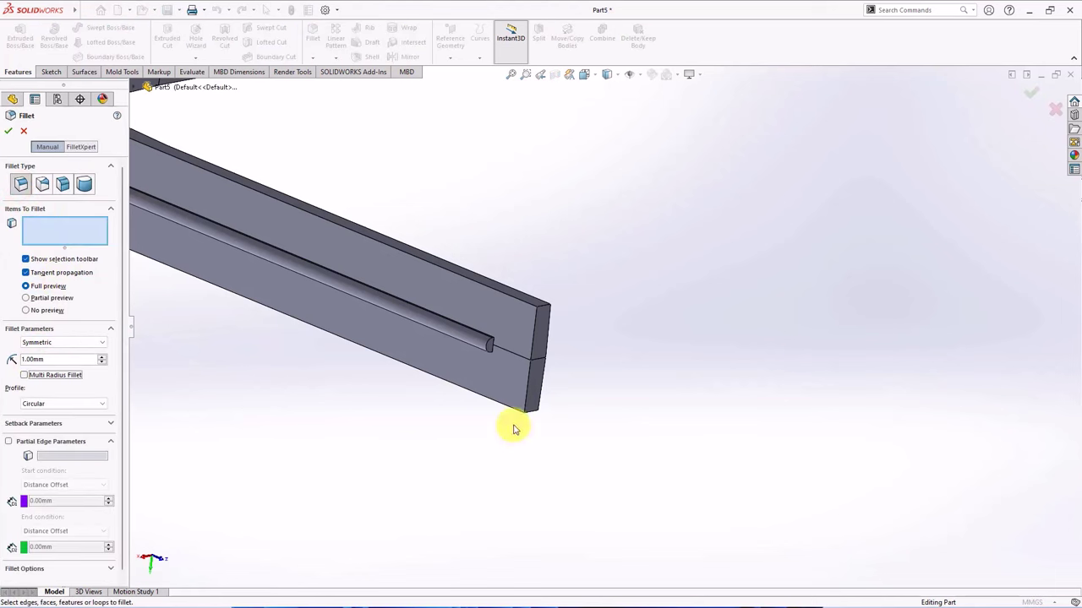
{"action": "left_click", "coordinate": [488, 346]}
{"action": "scroll", "coordinate": [524, 338], "scroll_direction": "up", "scroll_amount": 5}
{"action": "scroll", "coordinate": [801, 298], "scroll_direction": "down", "scroll_amount": 4}
{"action": "scroll", "coordinate": [801, 297], "scroll_direction": "down", "scroll_amount": 5}
{"action": "left_click", "coordinate": [683, 293]}
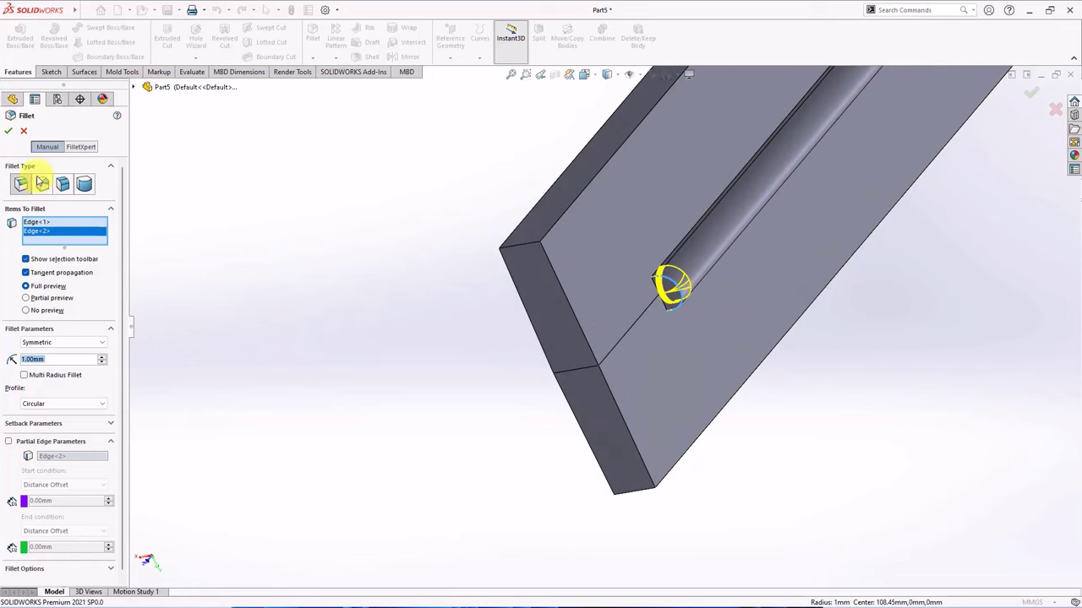
{"action": "left_click", "coordinate": [8, 132]}
Step: Start a new Top Plane sketch, show Sketch1 and convert its straight upper line
{"action": "scroll", "coordinate": [405, 340], "scroll_direction": "up", "scroll_amount": 8}
{"action": "middle_click_drag", "start_coordinate": [406, 340], "coordinate": [497, 368]}
{"action": "left_click", "coordinate": [38, 213]}
{"action": "left_click", "coordinate": [44, 203]}
{"action": "scroll", "coordinate": [471, 152], "scroll_direction": "up", "scroll_amount": 5}
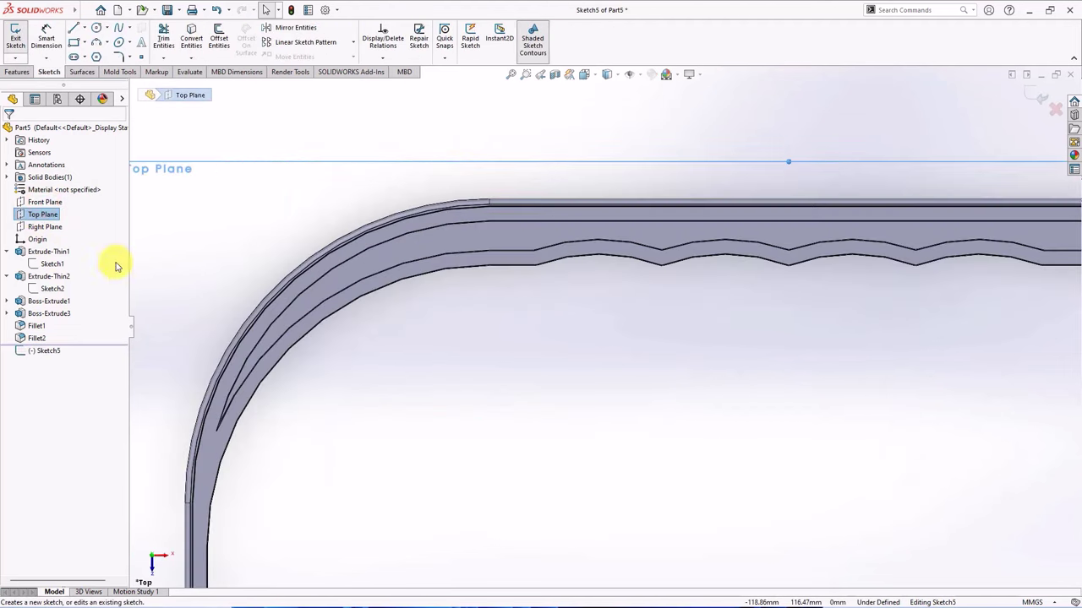
{"action": "left_click", "coordinate": [48, 263]}
{"action": "left_click", "coordinate": [58, 243]}
{"action": "left_click", "coordinate": [584, 213]}
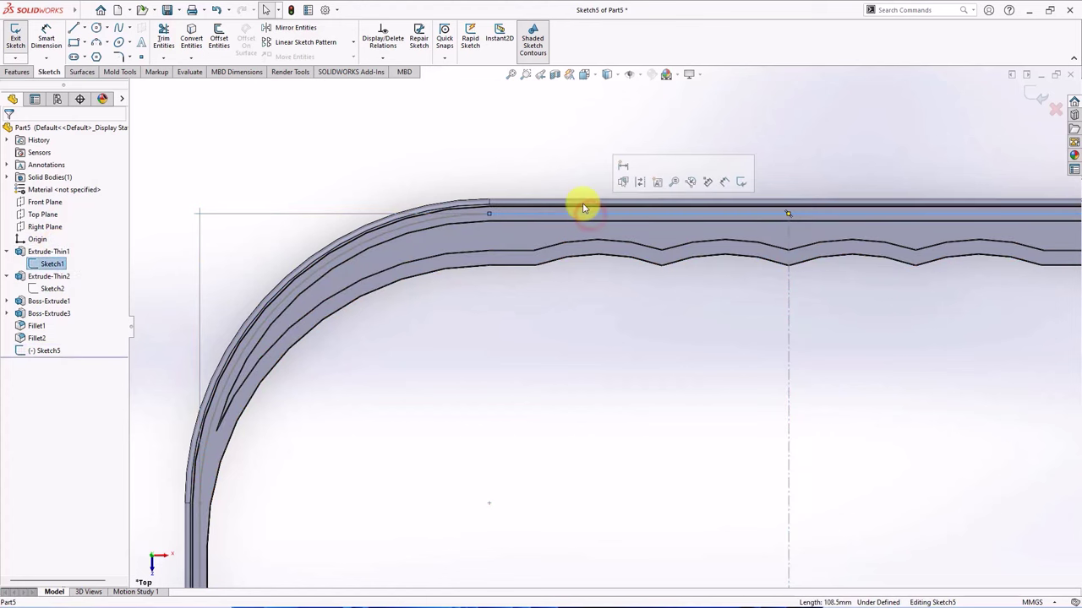
{"action": "left_click", "coordinate": [189, 41]}
Step: Sketch a circle of about 3.5 mm radius across the converted line, between the handle's corner and its centerline
{"action": "scroll", "coordinate": [652, 225], "scroll_direction": "down", "scroll_amount": 5}
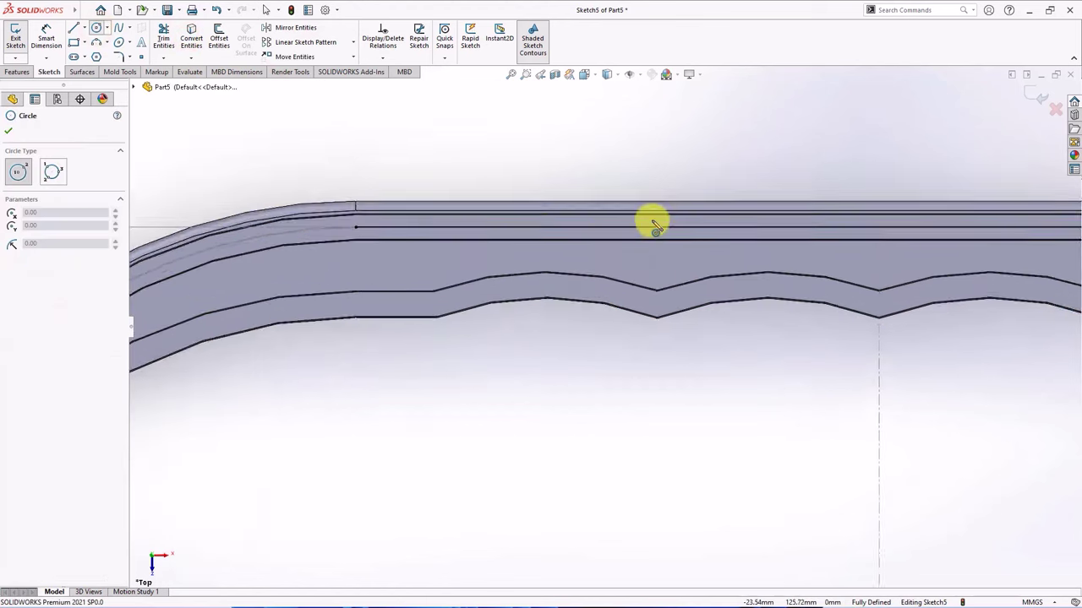
{"action": "left_click", "coordinate": [545, 242]}
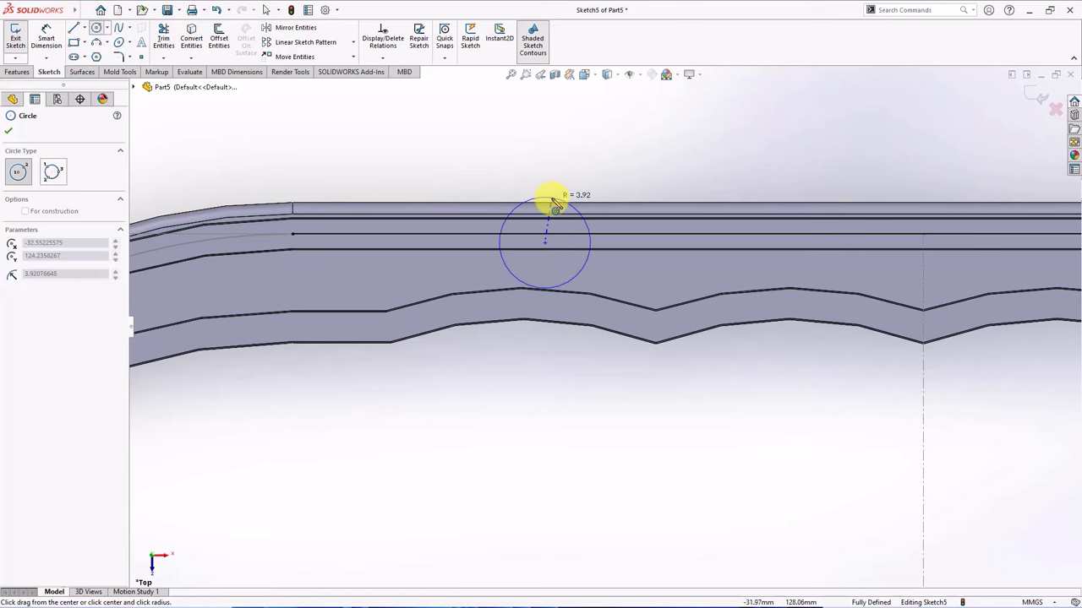
{"action": "left_click", "coordinate": [551, 204]}
{"action": "right_click", "coordinate": [551, 203]}
{"action": "left_click", "coordinate": [564, 209]}
{"action": "scroll", "coordinate": [566, 211], "scroll_direction": "up", "scroll_amount": 2}
{"action": "scroll", "coordinate": [570, 210], "scroll_direction": "up", "scroll_amount": 1}
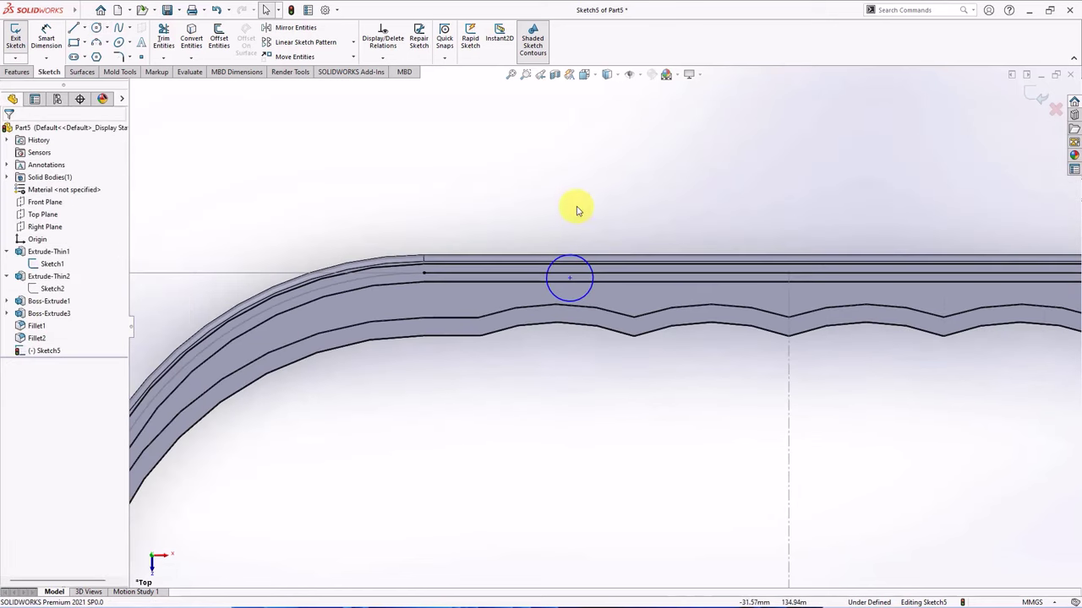
Step: Dimension the circle's center 39 mm from the vertical centerline and set its diameter to 7 mm
{"action": "left_click", "coordinate": [45, 37]}
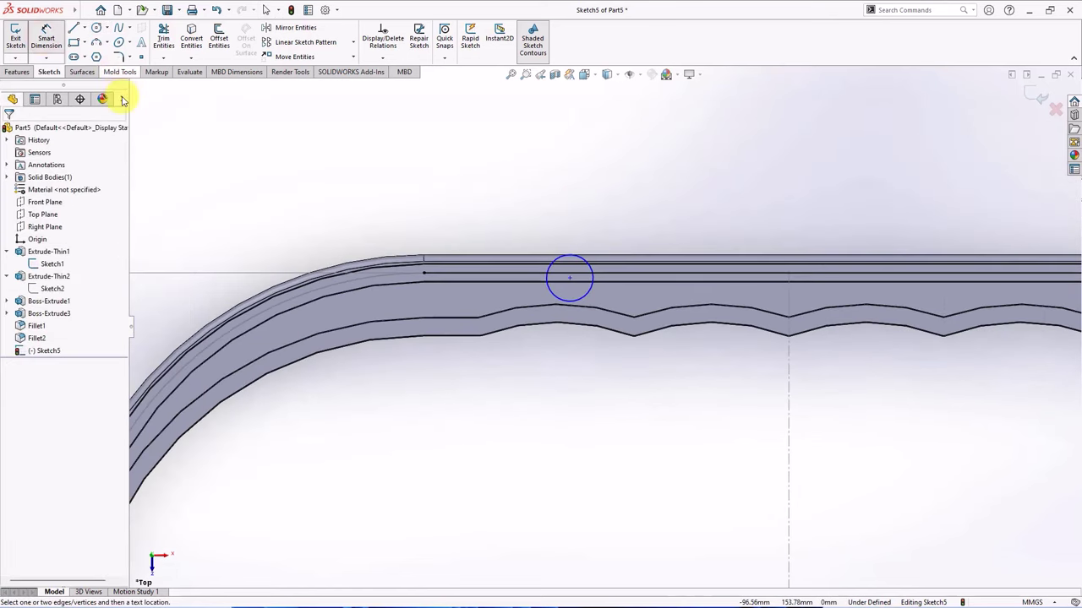
{"action": "left_click", "coordinate": [571, 281]}
{"action": "scroll", "coordinate": [617, 329], "scroll_direction": "up", "scroll_amount": 3}
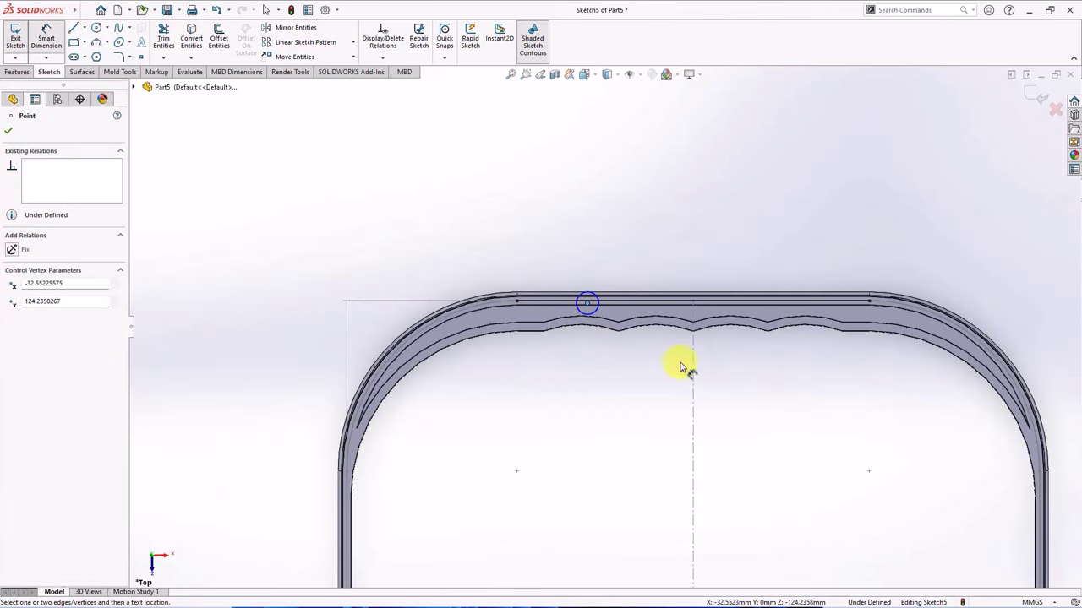
{"action": "left_click", "coordinate": [693, 367]}
{"action": "scroll", "coordinate": [649, 275], "scroll_direction": "down", "scroll_amount": 3}
{"action": "left_click", "coordinate": [644, 281]}
{"action": "type", "text": "39"}
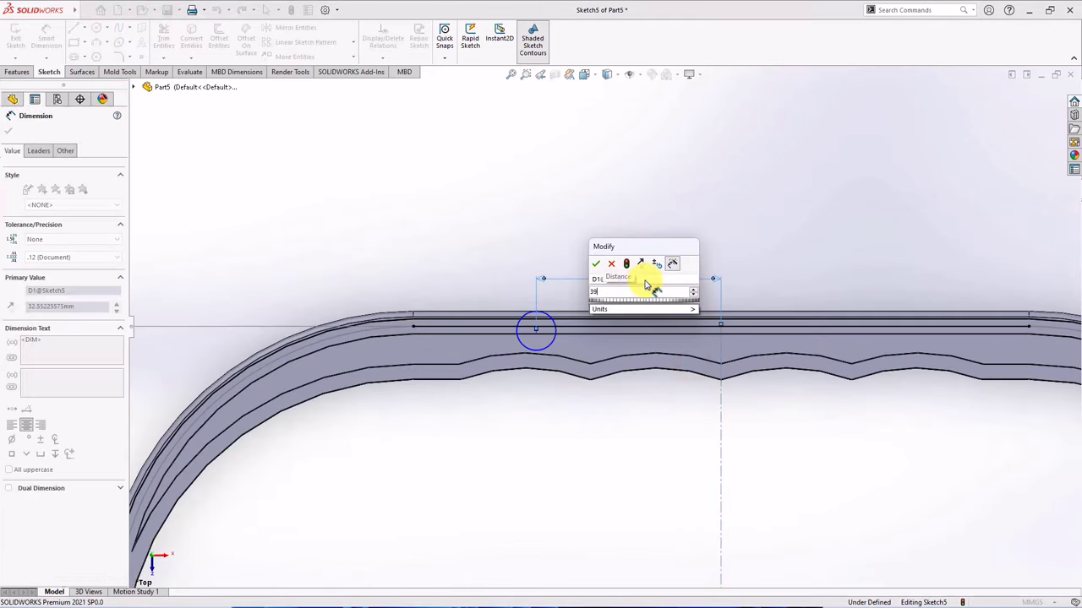
{"action": "left_click", "coordinate": [596, 264]}
{"action": "left_click", "coordinate": [499, 312]}
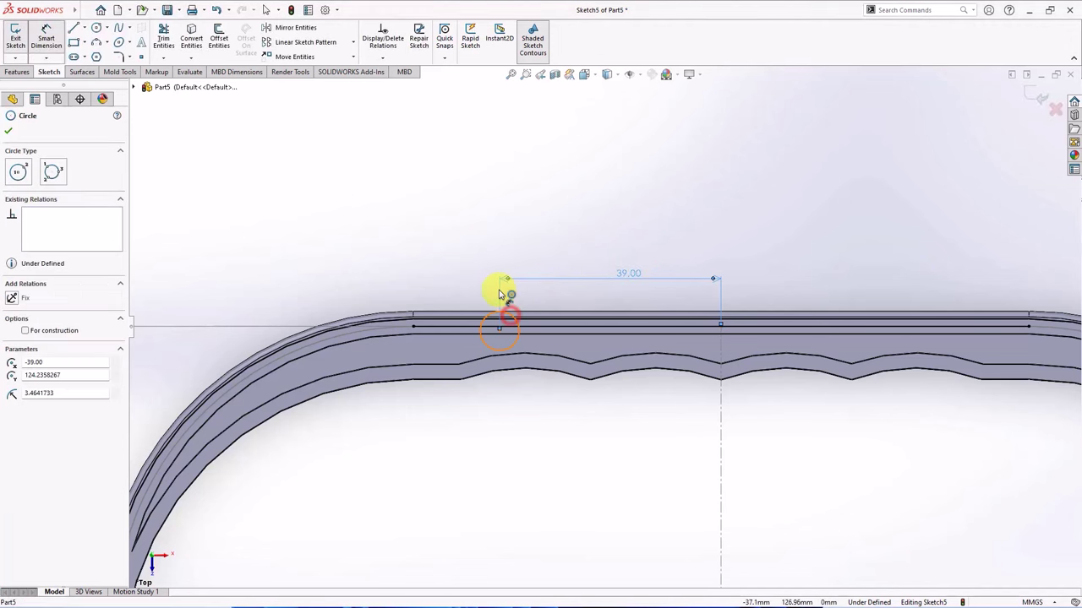
{"action": "left_click", "coordinate": [502, 252]}
{"action": "key", "text": "Return"}
{"action": "left_click", "coordinate": [402, 220]}
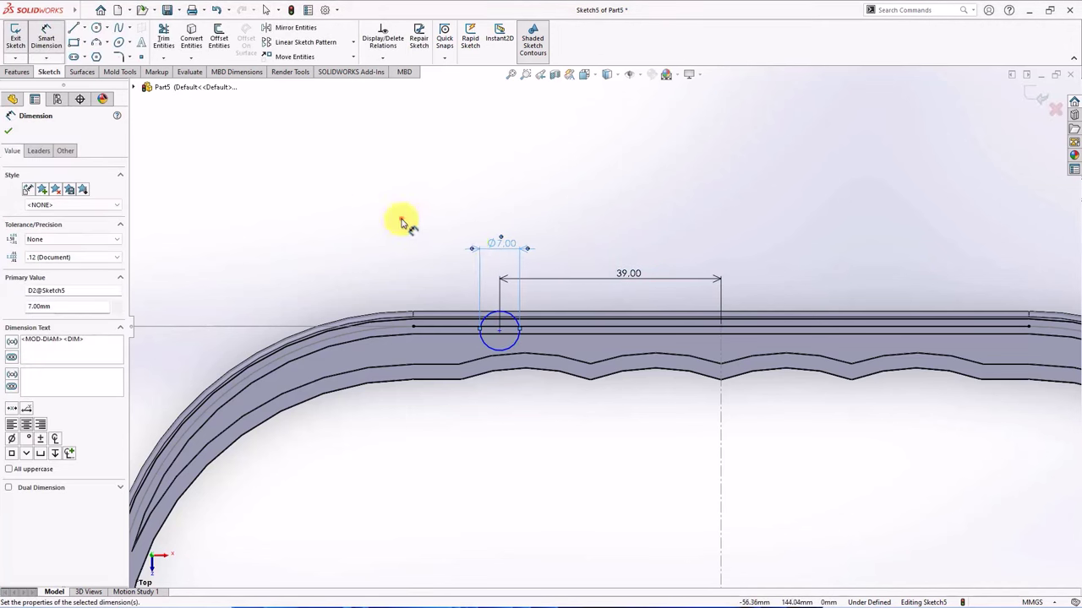
Step: Make the 7 mm circle tangent to the outer edge of the rib
{"action": "scroll", "coordinate": [498, 395], "scroll_direction": "down", "scroll_amount": 3}
{"action": "right_click", "coordinate": [292, 163]}
{"action": "left_click", "coordinate": [316, 194]}
{"action": "left_click", "coordinate": [509, 246]}
{"action": "left_click", "coordinate": [550, 245], "text": "ctrl"}
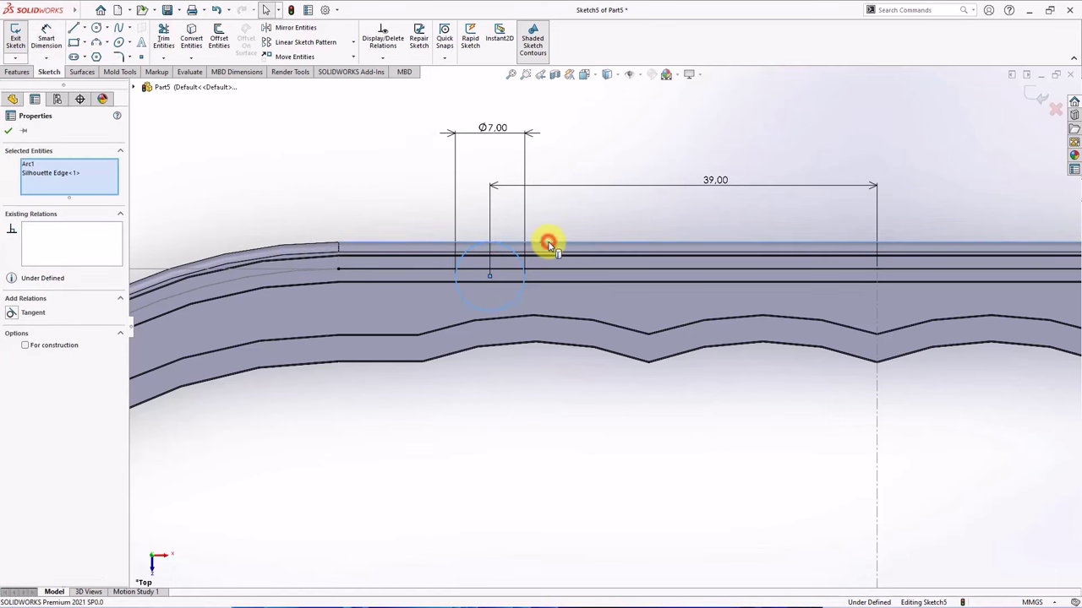
{"action": "left_click", "coordinate": [578, 203]}
Step: Trim away the converted line where it extends beyond the 7 mm circle
{"action": "left_click", "coordinate": [163, 38]}
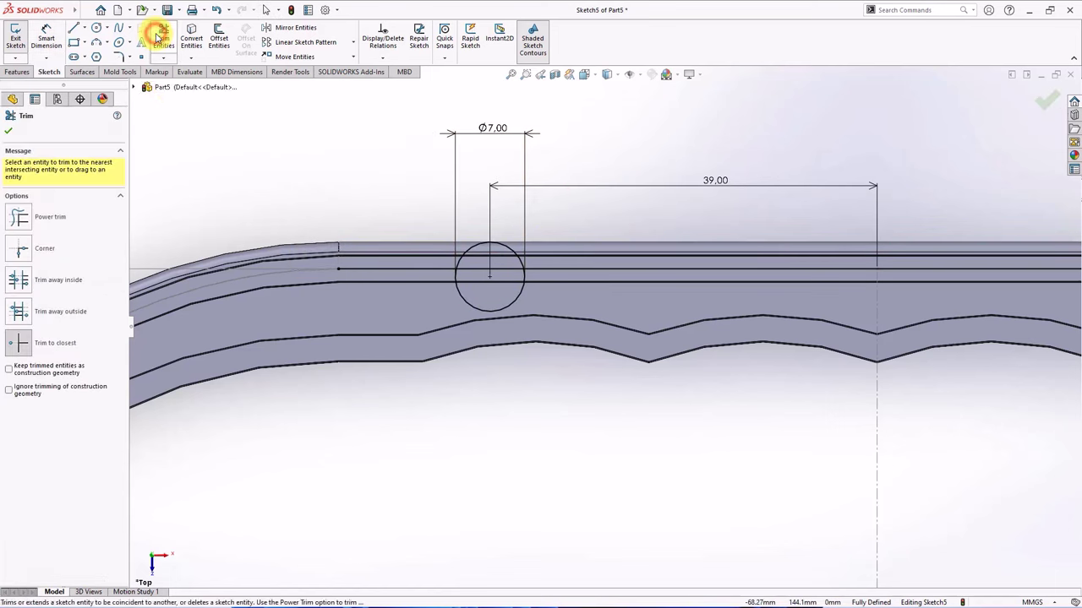
{"action": "left_click", "coordinate": [567, 269]}
{"action": "left_click", "coordinate": [8, 131]}
Step: Extrude the trimmed half-circle as a merged boss, mid plane, 14.6 mm deep
{"action": "scroll", "coordinate": [355, 183], "scroll_direction": "up", "scroll_amount": 5}
{"action": "middle_click_drag", "start_coordinate": [355, 183], "coordinate": [388, 288]}
{"action": "left_click", "coordinate": [23, 72]}
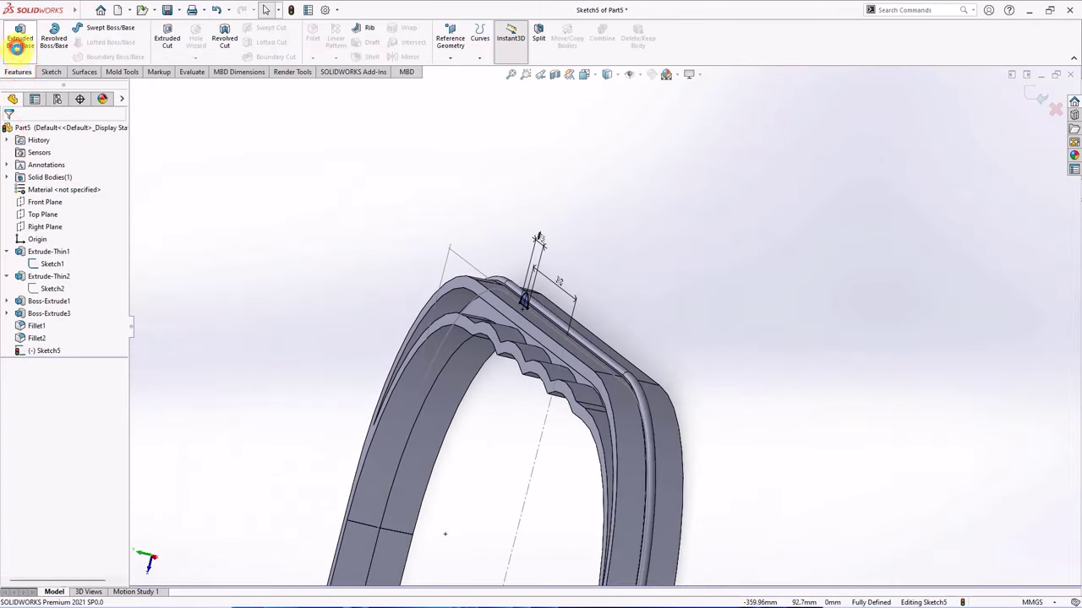
{"action": "left_click", "coordinate": [19, 38]}
{"action": "middle_click_drag", "start_coordinate": [574, 222], "coordinate": [386, 164]}
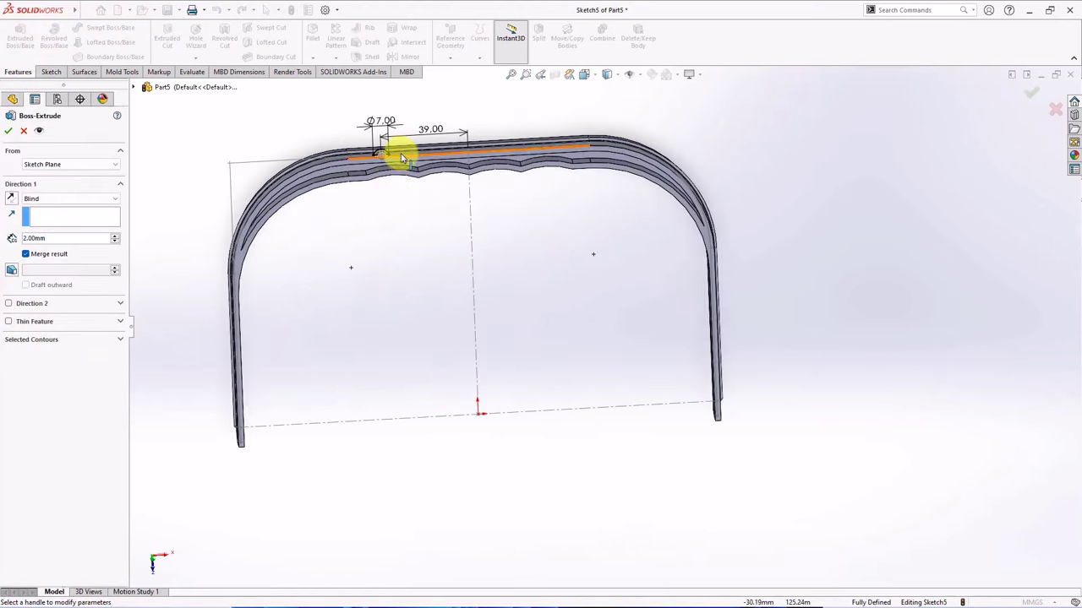
{"action": "scroll", "coordinate": [386, 164], "scroll_direction": "down", "scroll_amount": 5}
{"action": "left_click", "coordinate": [53, 200]}
{"action": "left_click", "coordinate": [59, 253]}
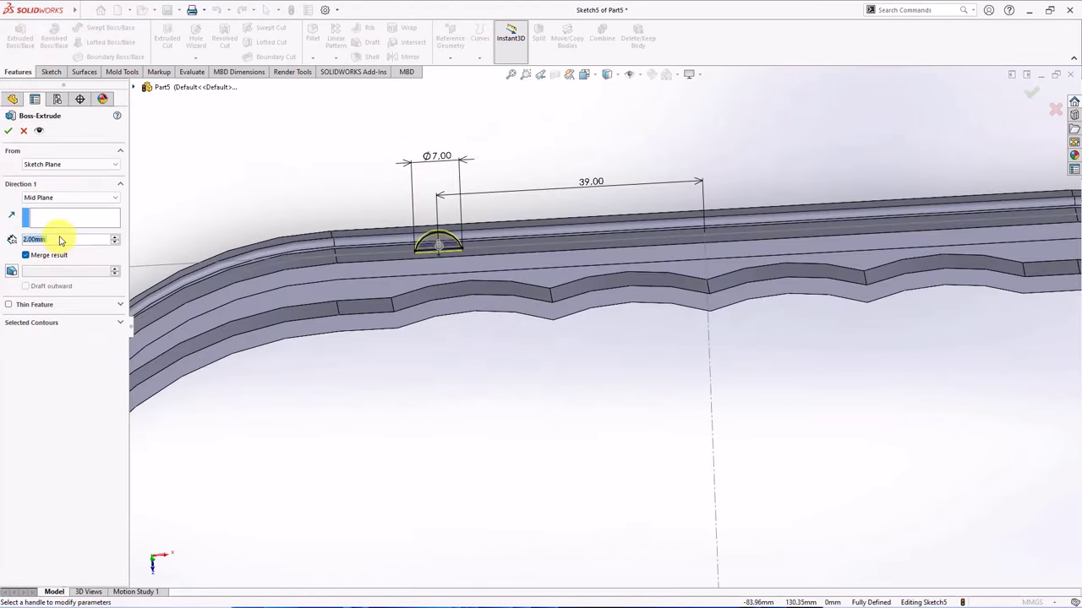
{"action": "key", "text": "Return"}
Step: Add a 2-degree draft to the half-round extrusion and complete the boss
{"action": "middle_click_drag", "start_coordinate": [561, 245], "coordinate": [511, 260]}
{"action": "scroll", "coordinate": [511, 260], "scroll_direction": "down", "scroll_amount": 4}
{"action": "left_click", "coordinate": [11, 271]}
{"action": "middle_click_drag", "start_coordinate": [327, 313], "coordinate": [439, 319]}
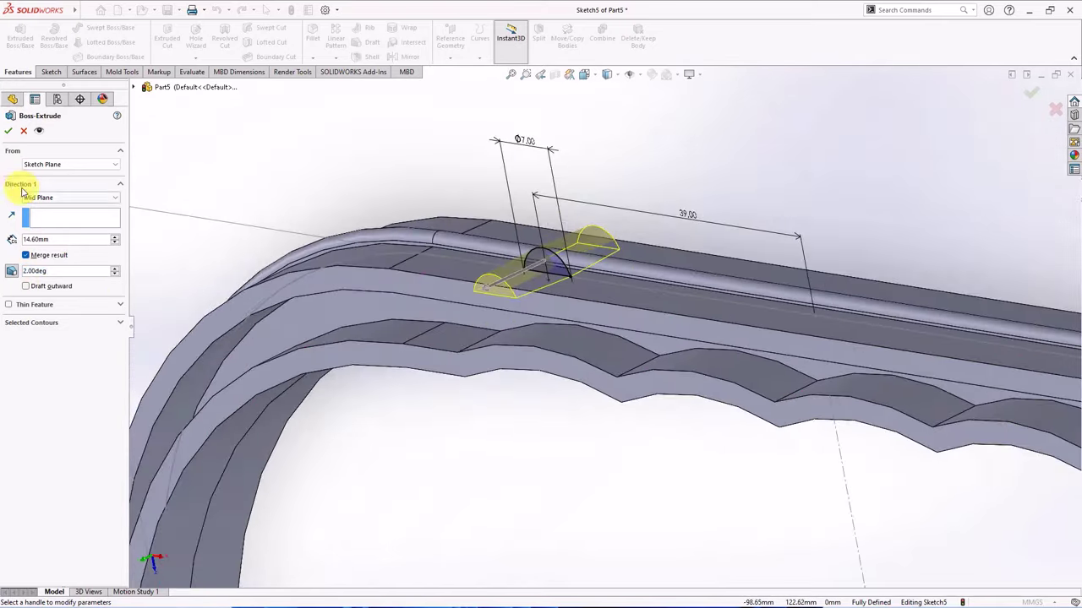
{"action": "middle_click_drag", "start_coordinate": [410, 150], "coordinate": [417, 185]}
{"action": "scroll", "coordinate": [414, 205], "scroll_direction": "up", "scroll_amount": 4}
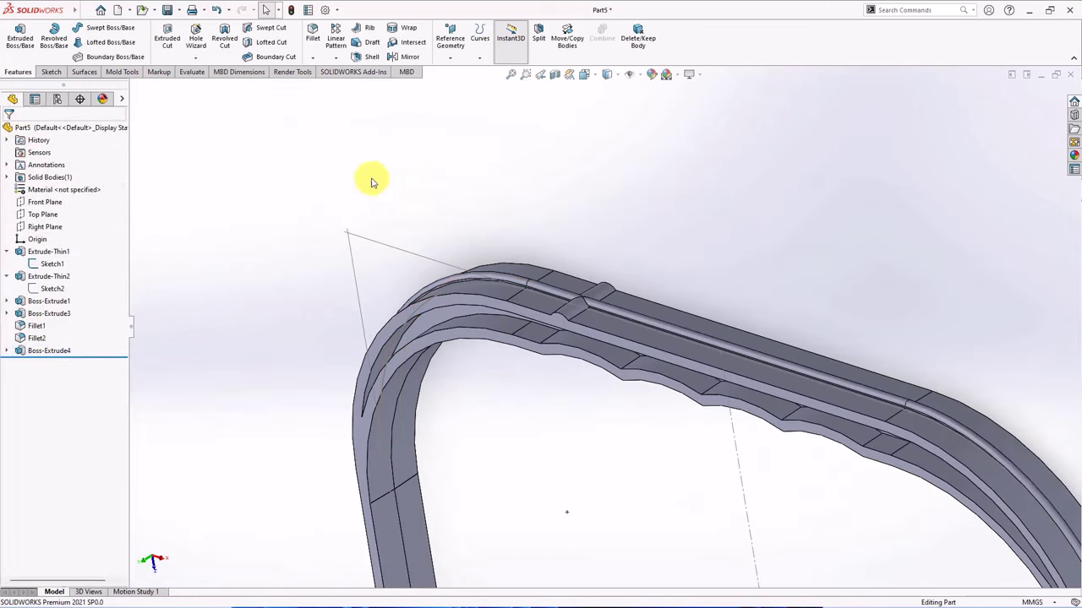
Step: Linearly pattern the half-round boss along the handle's straight top edge with 15.6 mm spacing and 6 instances
{"action": "left_click", "coordinate": [337, 61]}
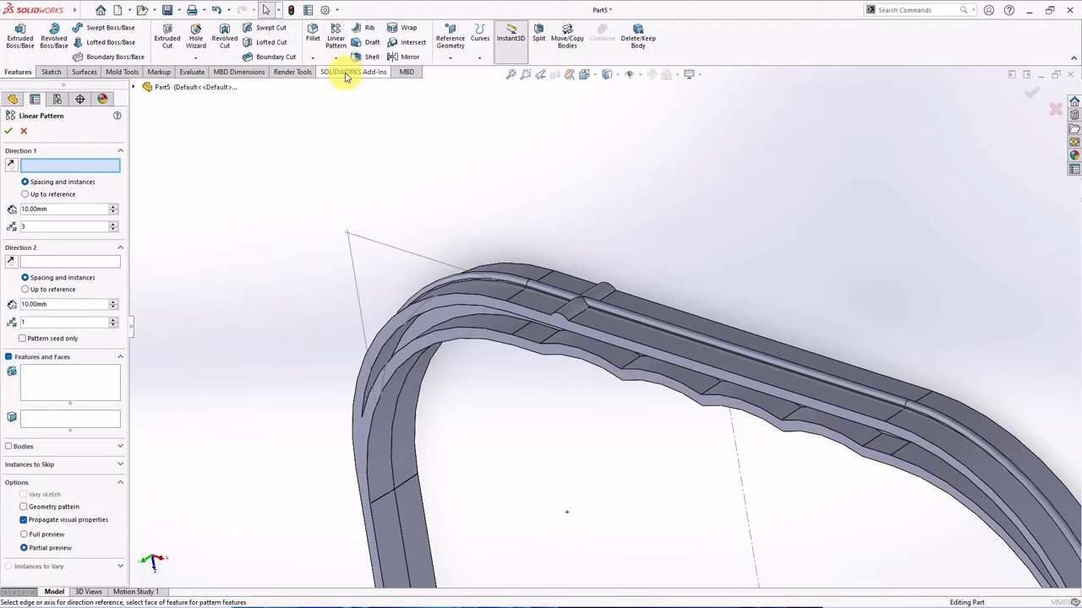
{"action": "left_click", "coordinate": [582, 331]}
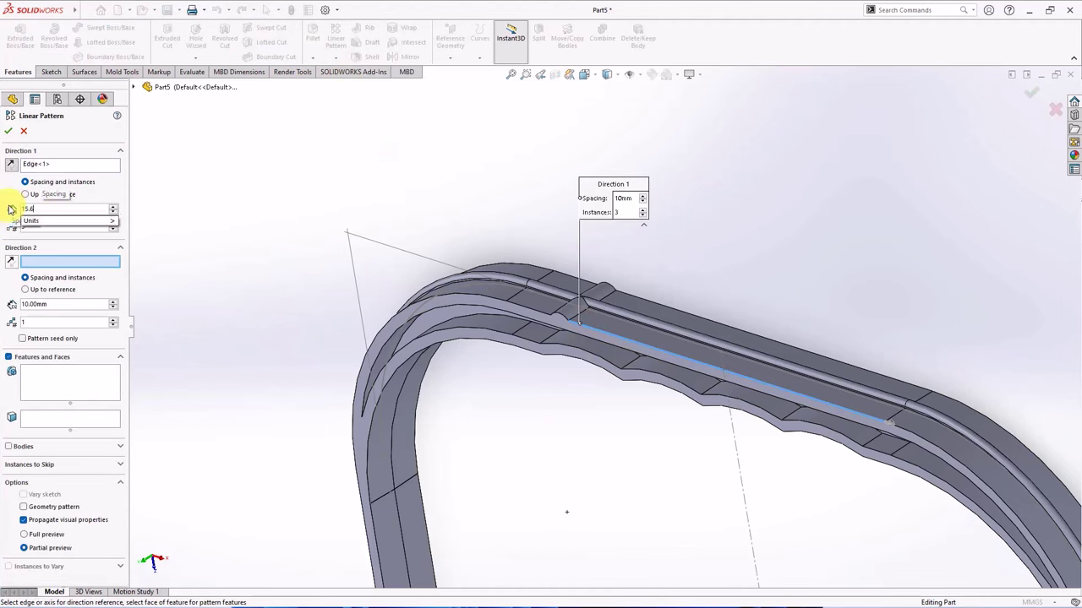
{"action": "left_click", "coordinate": [74, 245]}
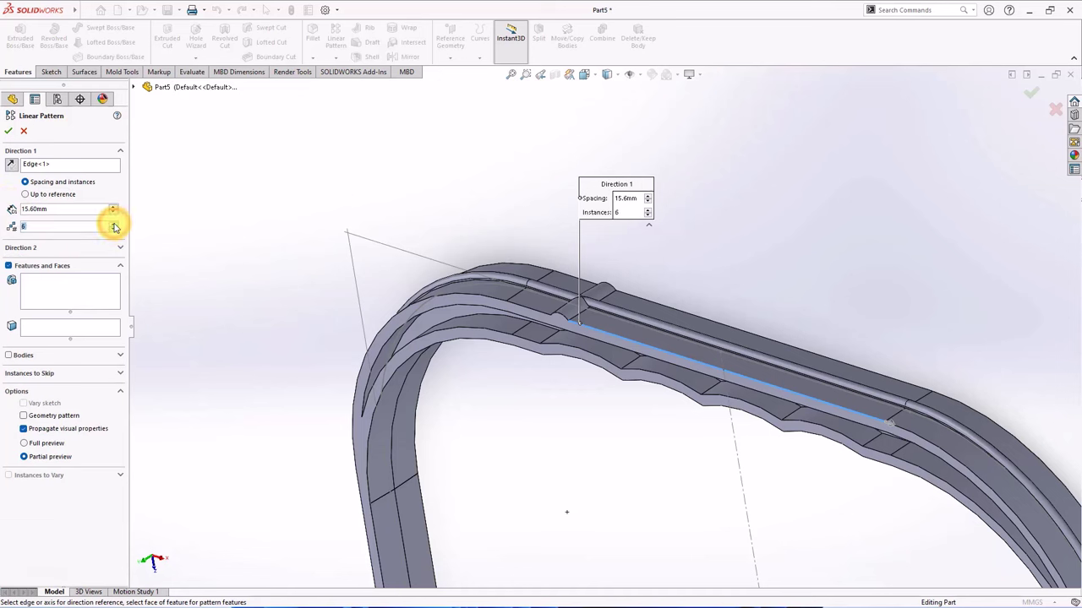
{"action": "left_click", "coordinate": [69, 304]}
{"action": "left_click", "coordinate": [568, 312]}
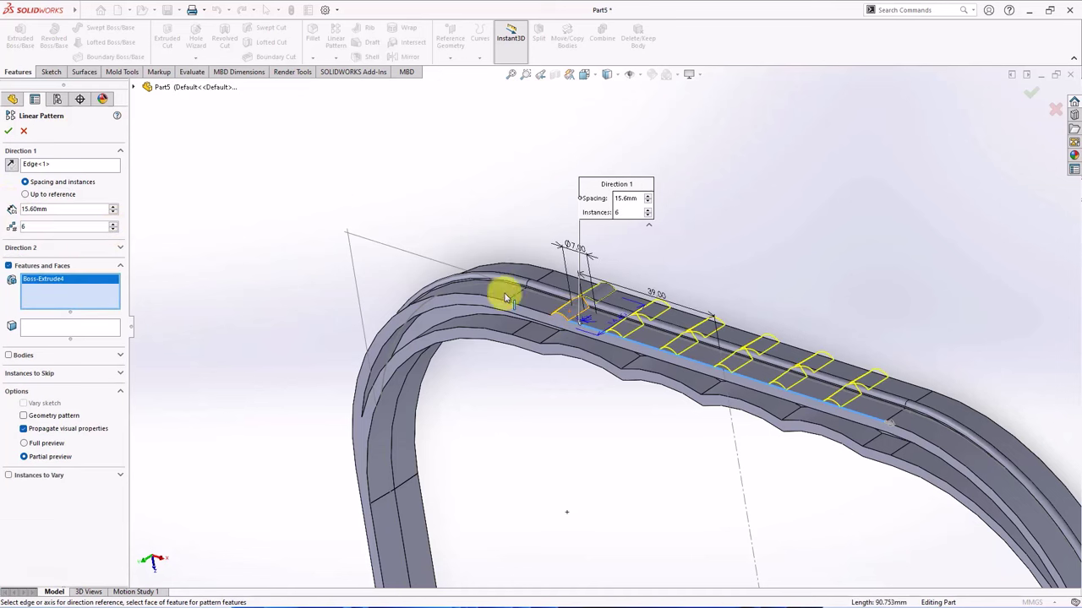
{"action": "left_click", "coordinate": [10, 132]}
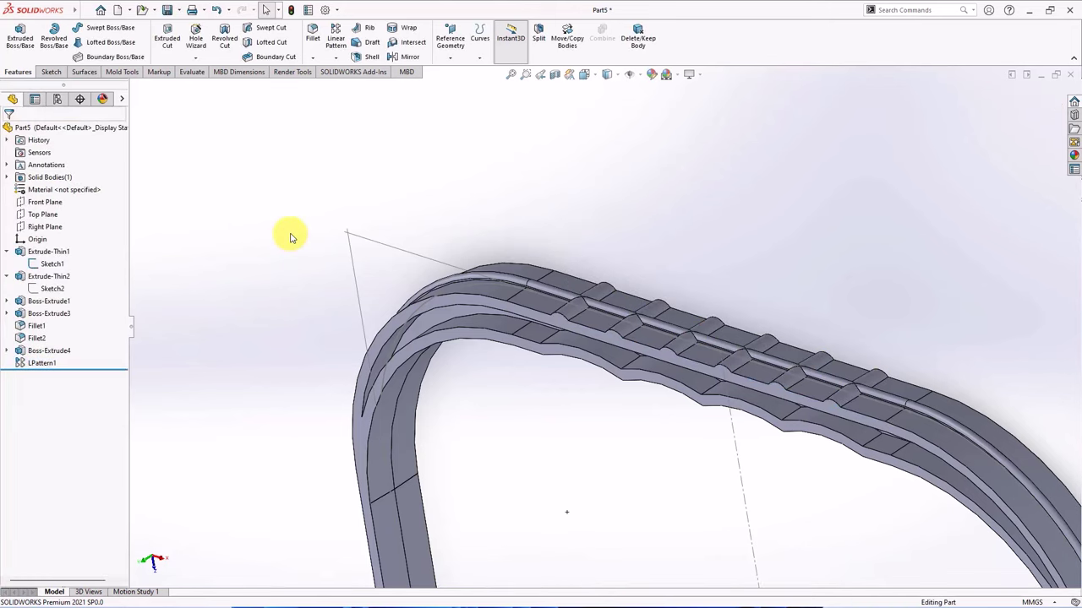
Step: Set up a 1.2 mm fillet on the short edges at one pointed end of the grip's recesses, on both sides of the web
{"action": "left_click", "coordinate": [315, 35]}
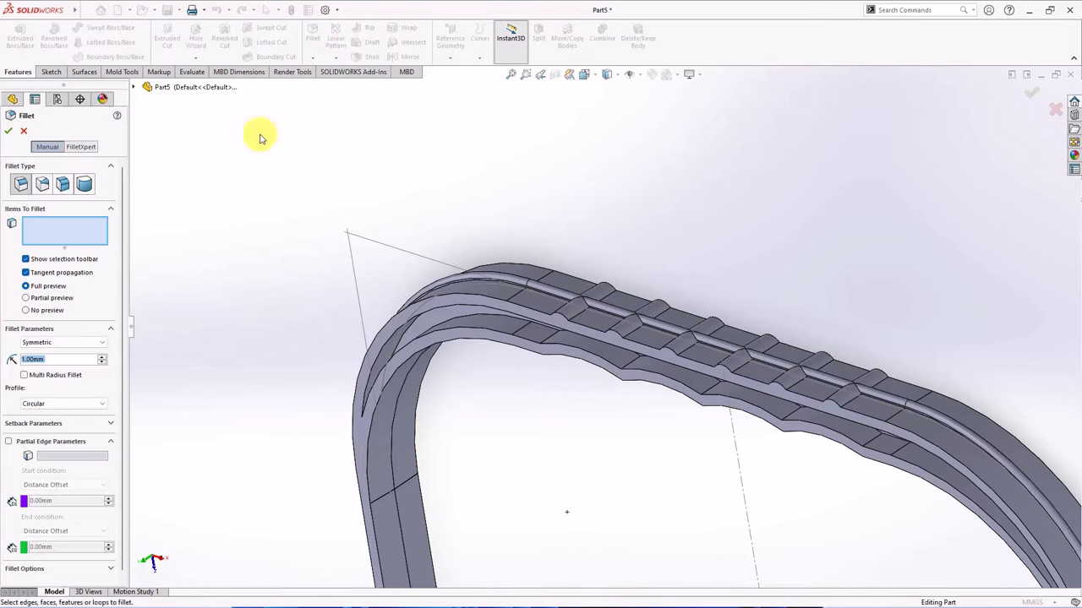
{"action": "scroll", "coordinate": [415, 394], "scroll_direction": "down", "scroll_amount": 10}
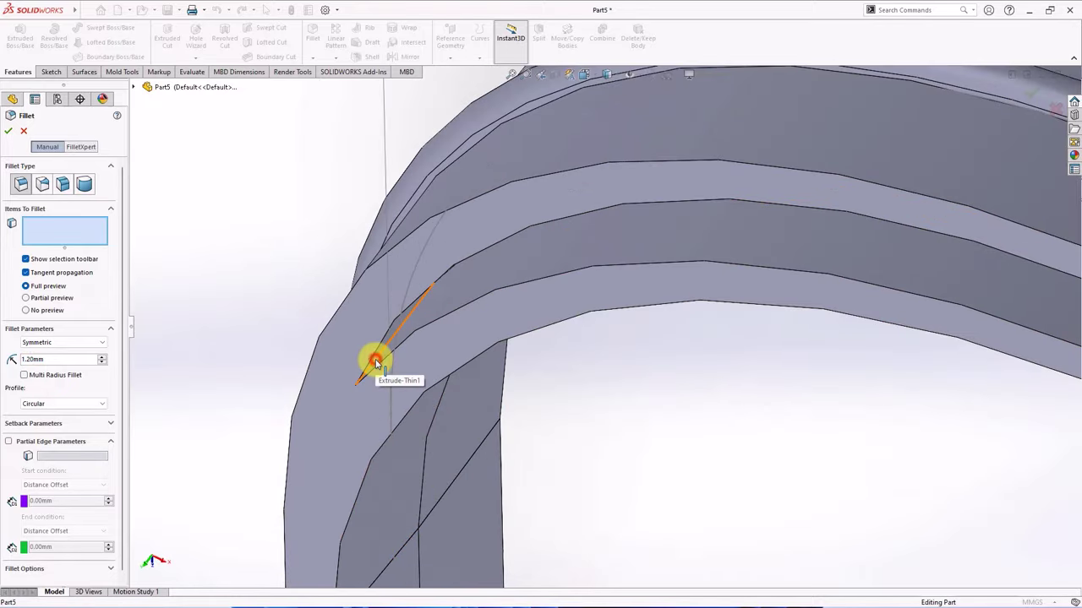
{"action": "left_click", "coordinate": [374, 367]}
{"action": "scroll", "coordinate": [647, 362], "scroll_direction": "up", "scroll_amount": 5}
{"action": "middle_click_drag", "start_coordinate": [648, 362], "coordinate": [670, 334]}
{"action": "scroll", "coordinate": [670, 334], "scroll_direction": "down", "scroll_amount": 3}
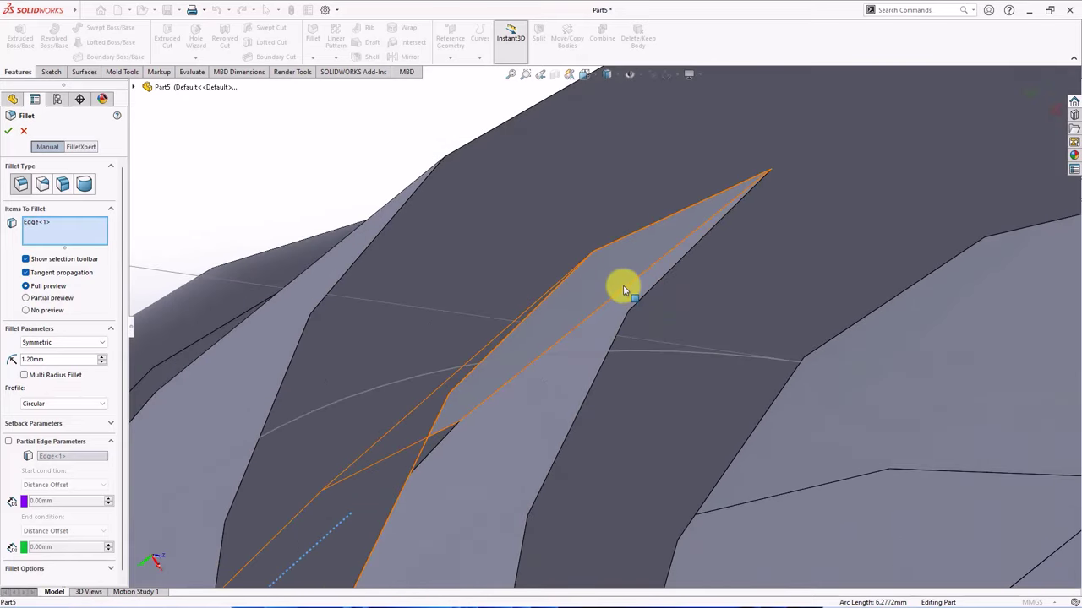
{"action": "left_click", "coordinate": [612, 75]}
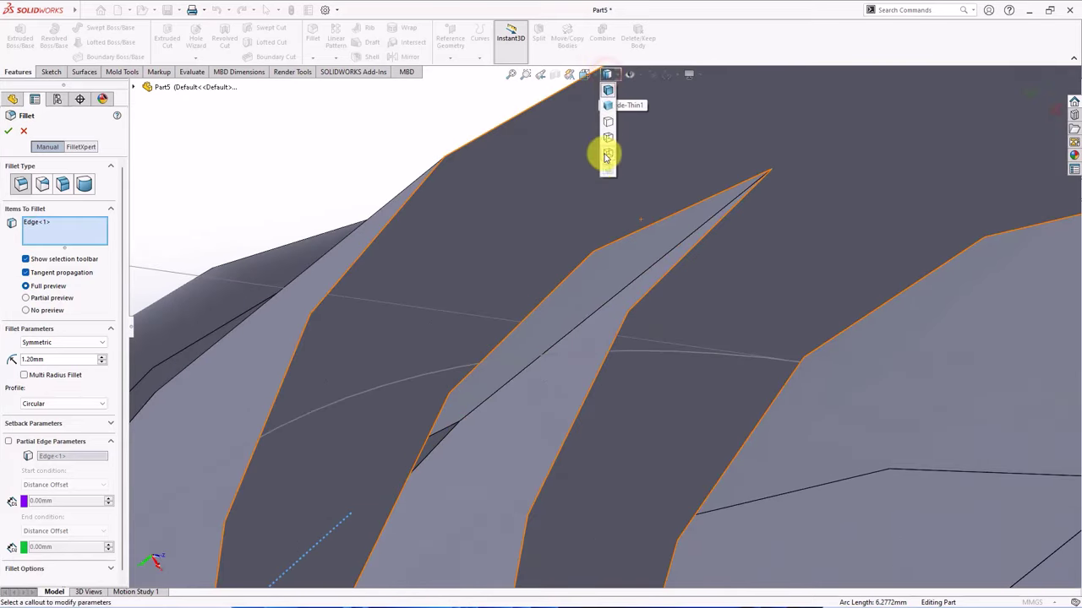
{"action": "left_click", "coordinate": [609, 145]}
{"action": "left_click", "coordinate": [658, 262]}
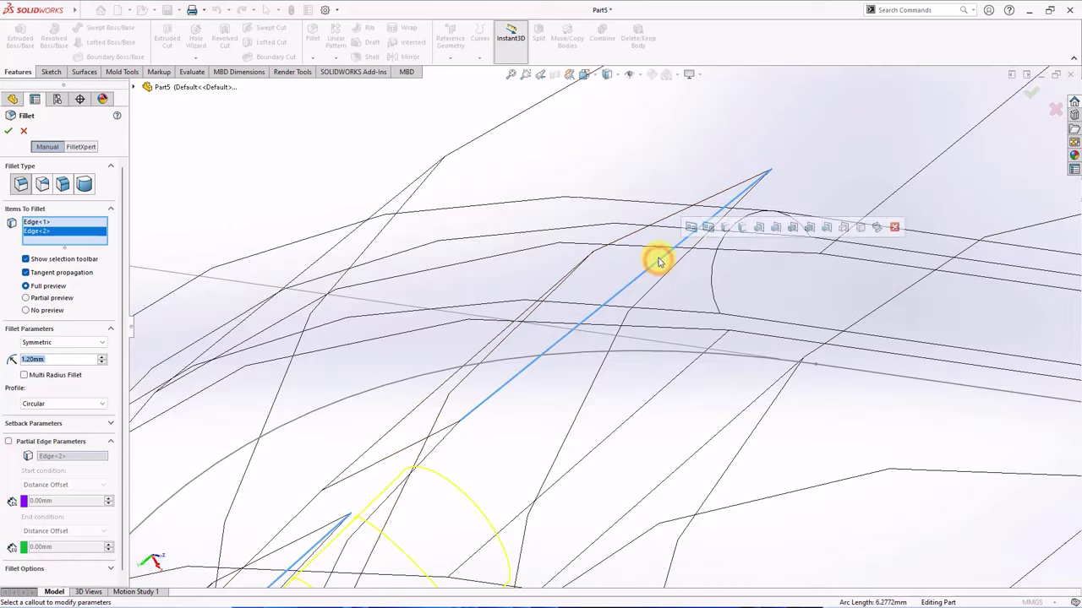
{"action": "left_click", "coordinate": [607, 78]}
{"action": "left_click", "coordinate": [608, 91]}
Step: Add the two short edges at the opposite pointed end of the grip's recesses to the 1.2 mm fillet
{"action": "scroll", "coordinate": [671, 238], "scroll_direction": "up", "scroll_amount": 8}
{"action": "scroll", "coordinate": [699, 351], "scroll_direction": "up", "scroll_amount": 4}
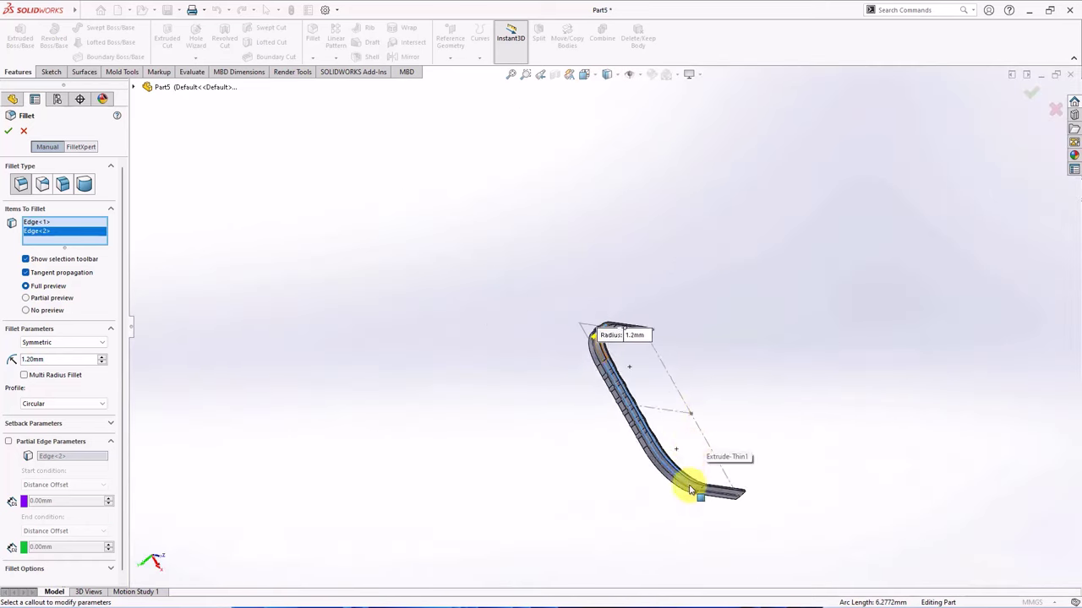
{"action": "middle_click_drag", "start_coordinate": [688, 478], "coordinate": [684, 434]}
{"action": "scroll", "coordinate": [683, 435], "scroll_direction": "down", "scroll_amount": 5}
{"action": "scroll", "coordinate": [611, 239], "scroll_direction": "down", "scroll_amount": 4}
{"action": "middle_click_drag", "start_coordinate": [611, 240], "coordinate": [546, 321]}
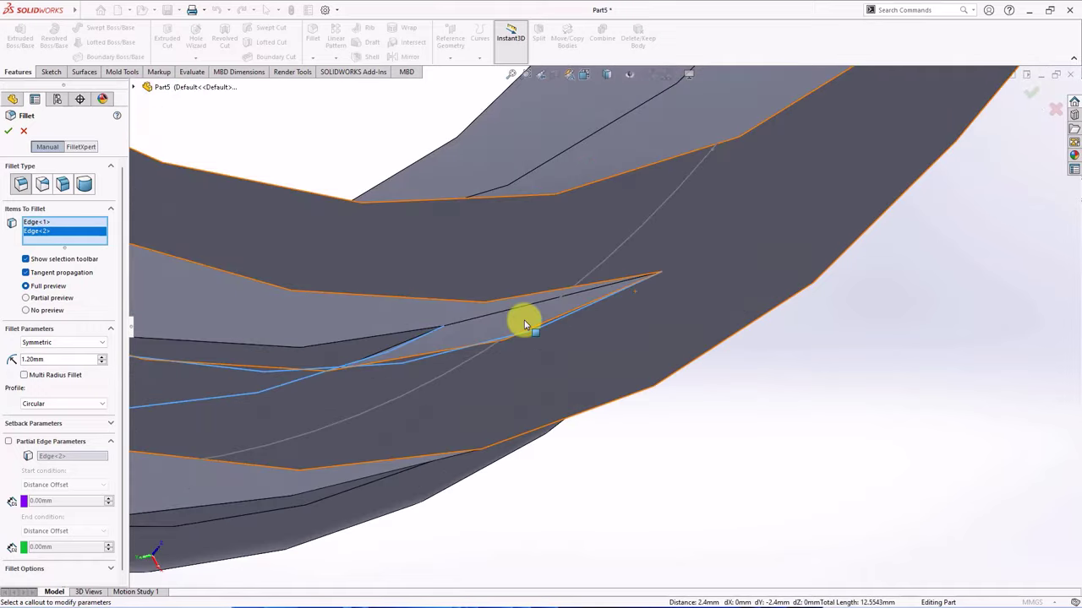
{"action": "left_click", "coordinate": [612, 75]}
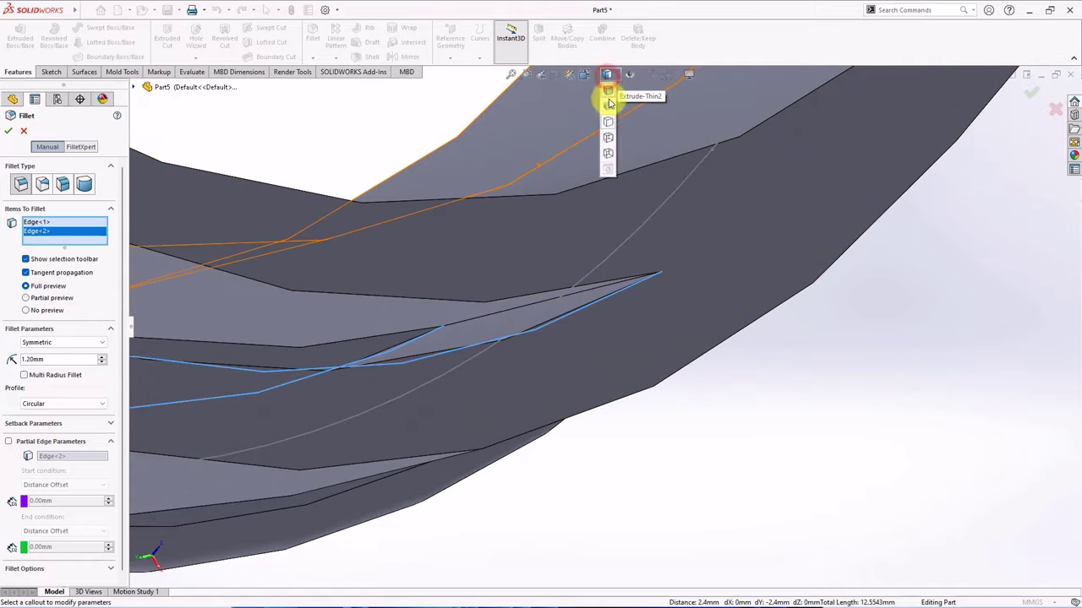
{"action": "left_click", "coordinate": [606, 154]}
{"action": "left_click", "coordinate": [536, 305]}
{"action": "middle_click_drag", "start_coordinate": [541, 308], "coordinate": [398, 369]}
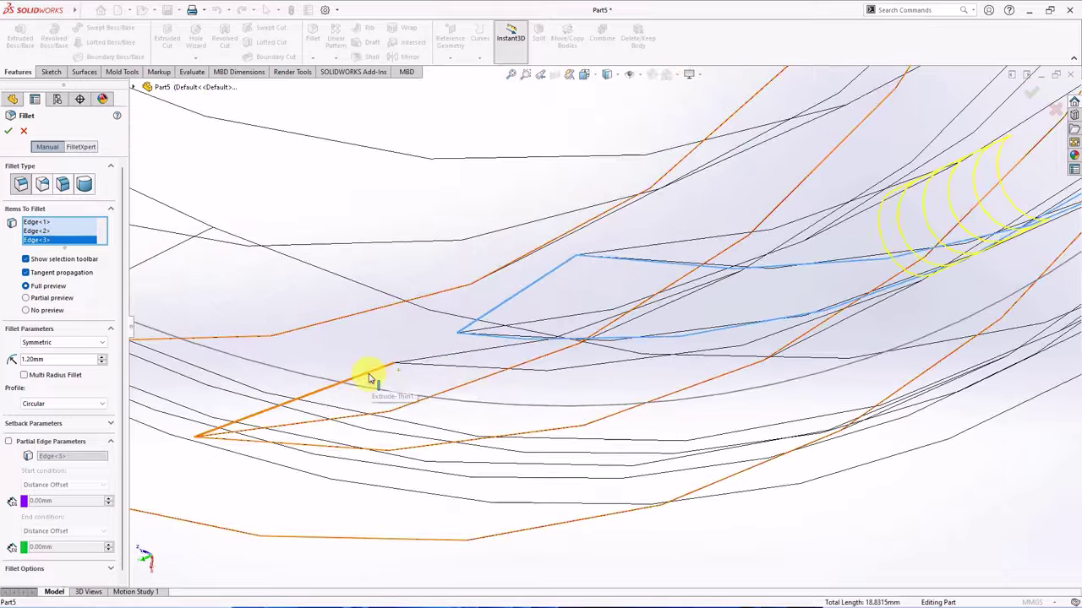
{"action": "left_click", "coordinate": [370, 375]}
Step: Restore the shaded-with-edges display and apply the 1.2 mm fillet to the four recess-end edges
{"action": "scroll", "coordinate": [370, 376], "scroll_direction": "up", "scroll_amount": 4}
{"action": "left_click", "coordinate": [611, 78]}
{"action": "left_click", "coordinate": [610, 89]}
{"action": "scroll", "coordinate": [507, 270], "scroll_direction": "up", "scroll_amount": 4}
{"action": "scroll", "coordinate": [482, 268], "scroll_direction": "up", "scroll_amount": 5}
{"action": "mouse_move", "coordinate": [482, 268]}
{"action": "middle_mouse_down"}
{"action": "mouse_move", "coordinate": [531, 265]}
{"action": "mouse_move", "coordinate": [519, 189]}
{"action": "middle_mouse_up"}
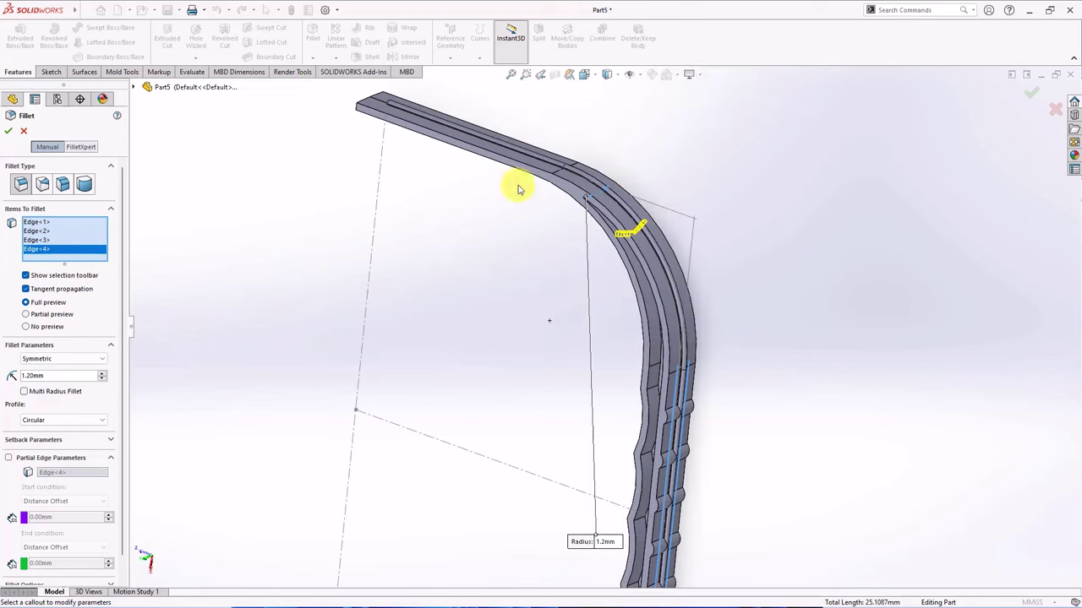
{"action": "left_click", "coordinate": [251, 212]}
Step: Start a 2 mm fillet and select the edges of the first two cusps between the grip's scallops
{"action": "middle_click_drag", "start_coordinate": [429, 309], "coordinate": [535, 243]}
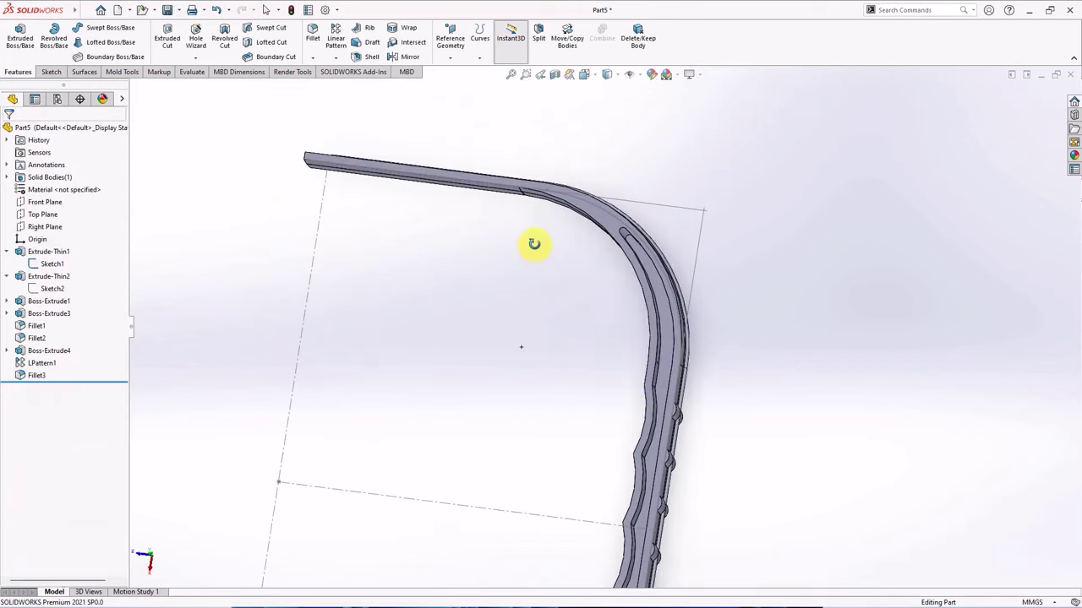
{"action": "scroll", "coordinate": [541, 262], "scroll_direction": "up", "scroll_amount": 5}
{"action": "scroll", "coordinate": [565, 488], "scroll_direction": "down", "scroll_amount": 5}
{"action": "middle_click_drag", "start_coordinate": [575, 479], "coordinate": [589, 398]}
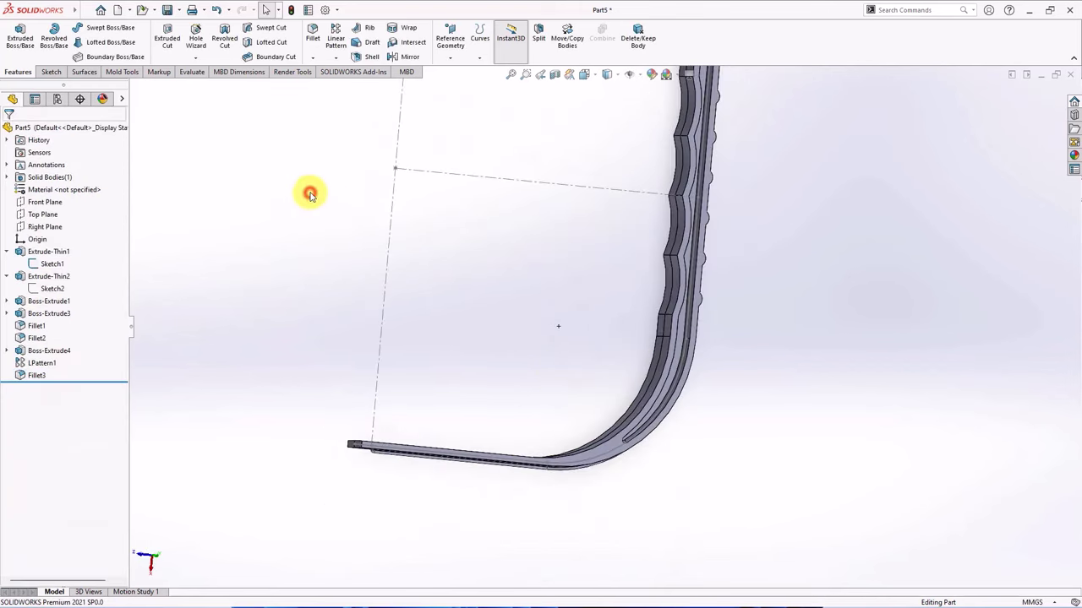
{"action": "left_click", "coordinate": [312, 38]}
{"action": "left_click", "coordinate": [44, 361]}
{"action": "scroll", "coordinate": [589, 266], "scroll_direction": "down", "scroll_amount": 2}
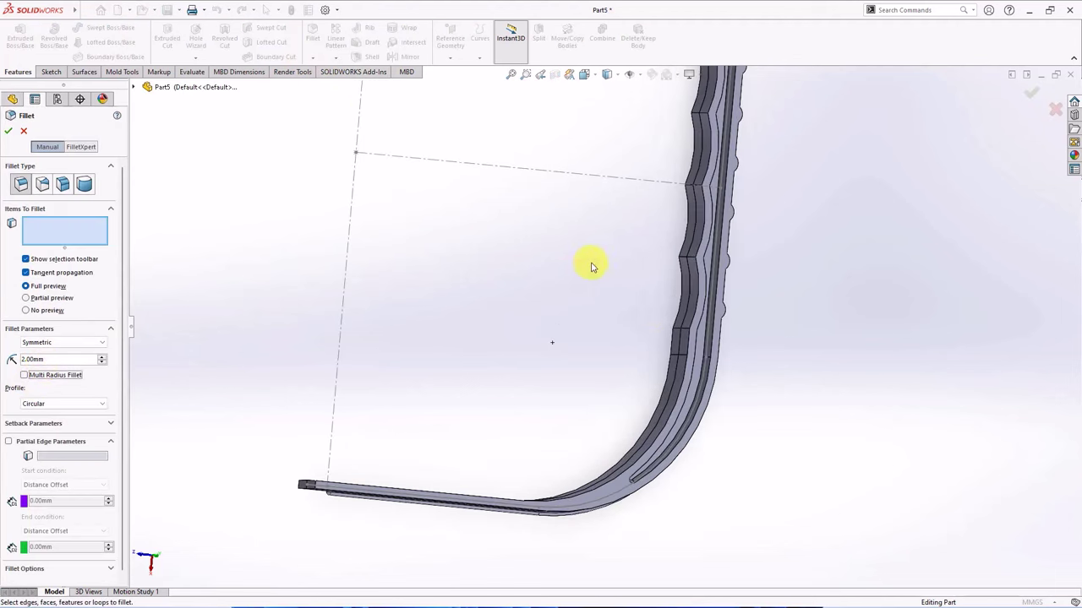
{"action": "left_click", "coordinate": [686, 331]}
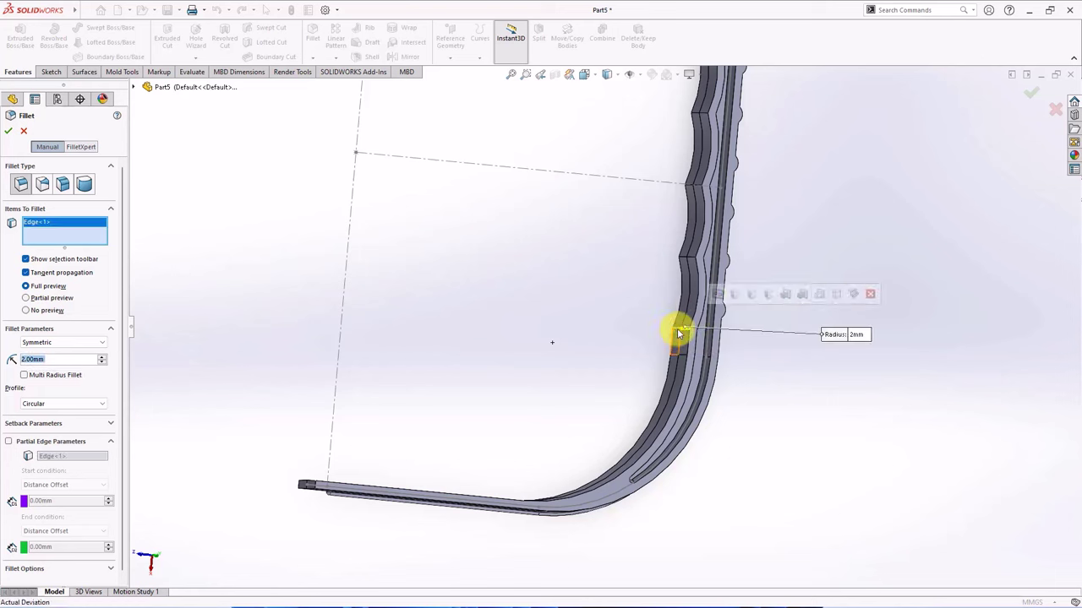
{"action": "left_click", "coordinate": [691, 287]}
{"action": "scroll", "coordinate": [638, 279], "scroll_direction": "down", "scroll_amount": 3}
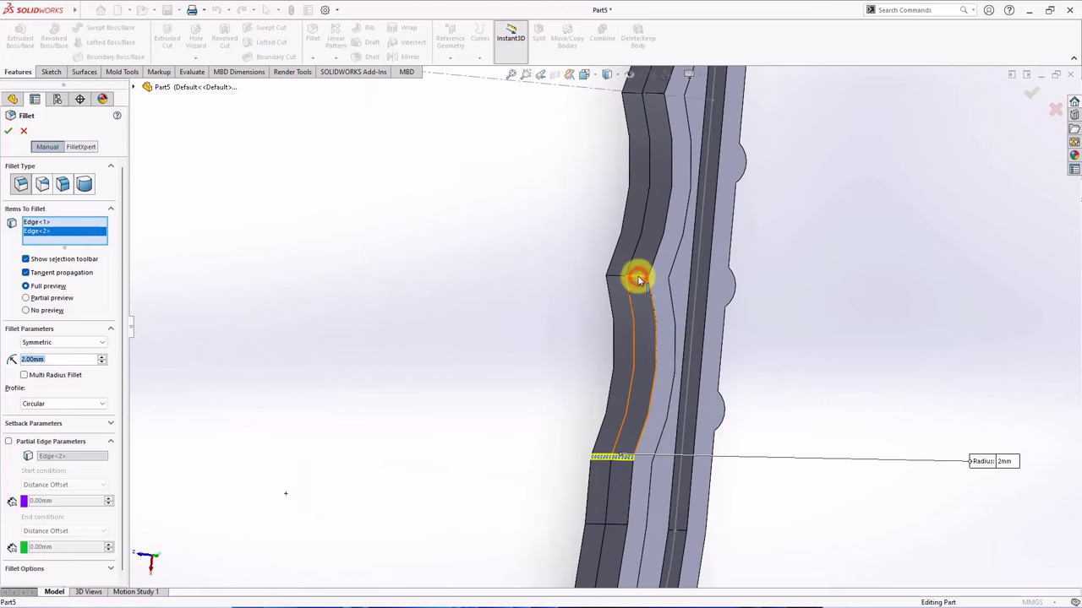
{"action": "left_click", "coordinate": [638, 280]}
{"action": "left_click", "coordinate": [612, 274]}
Step: Add the edges of the remaining scallop cusps along the grip to the 2 mm fillet
{"action": "scroll", "coordinate": [614, 273], "scroll_direction": "up", "scroll_amount": 5}
{"action": "scroll", "coordinate": [628, 217], "scroll_direction": "down", "scroll_amount": 5}
{"action": "left_click", "coordinate": [623, 243]}
{"action": "left_click", "coordinate": [597, 245]}
{"action": "scroll", "coordinate": [623, 189], "scroll_direction": "down", "scroll_amount": 3}
{"action": "left_click", "coordinate": [564, 289]}
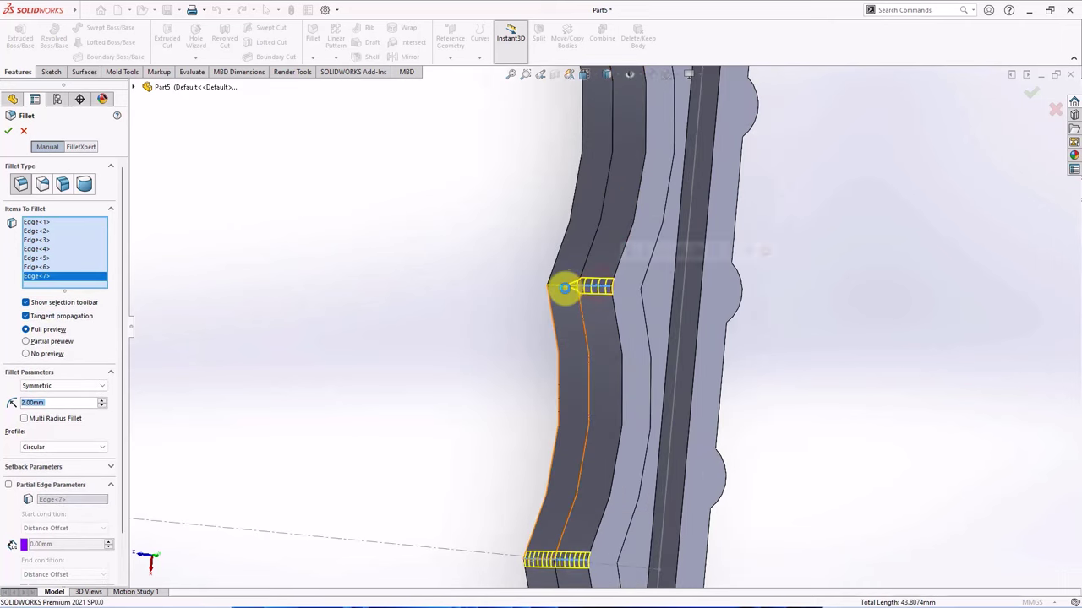
{"action": "left_click", "coordinate": [564, 288]}
{"action": "scroll", "coordinate": [597, 217], "scroll_direction": "up", "scroll_amount": 2}
{"action": "scroll", "coordinate": [596, 254], "scroll_direction": "down", "scroll_amount": 2}
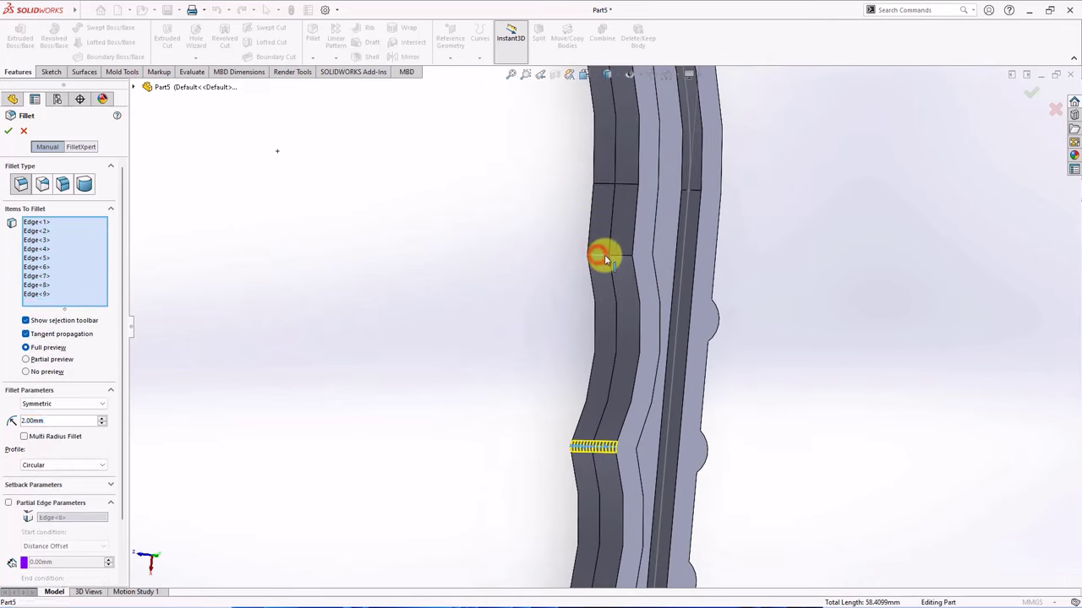
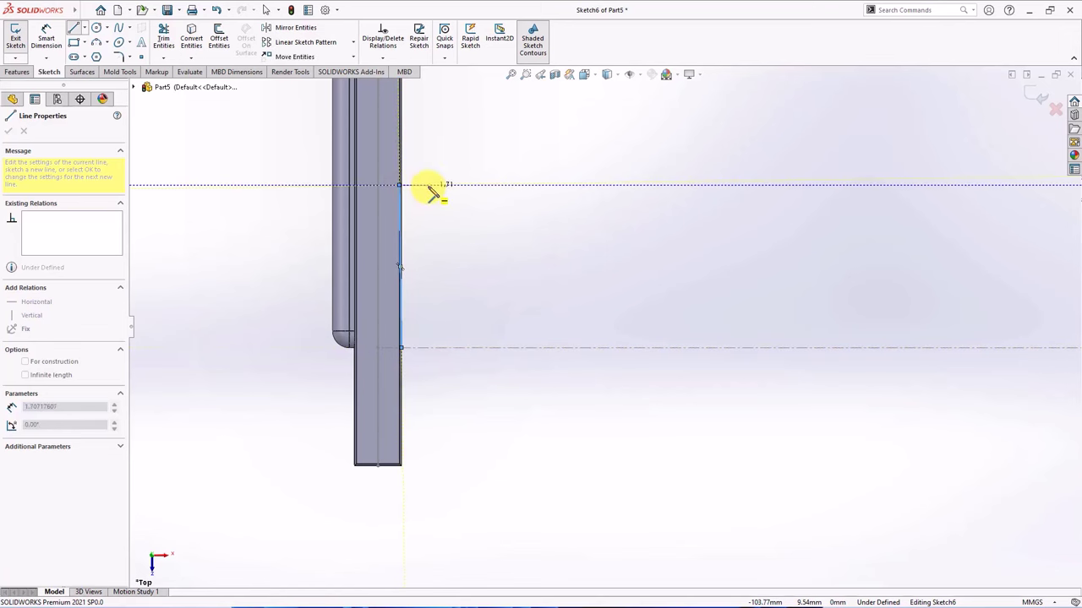
Step: Continue the line sketch inward from the handle's leg as a stepped, tapering profile and close it with a line about 24 mm long on the centerline
{"action": "left_click", "coordinate": [436, 184]}
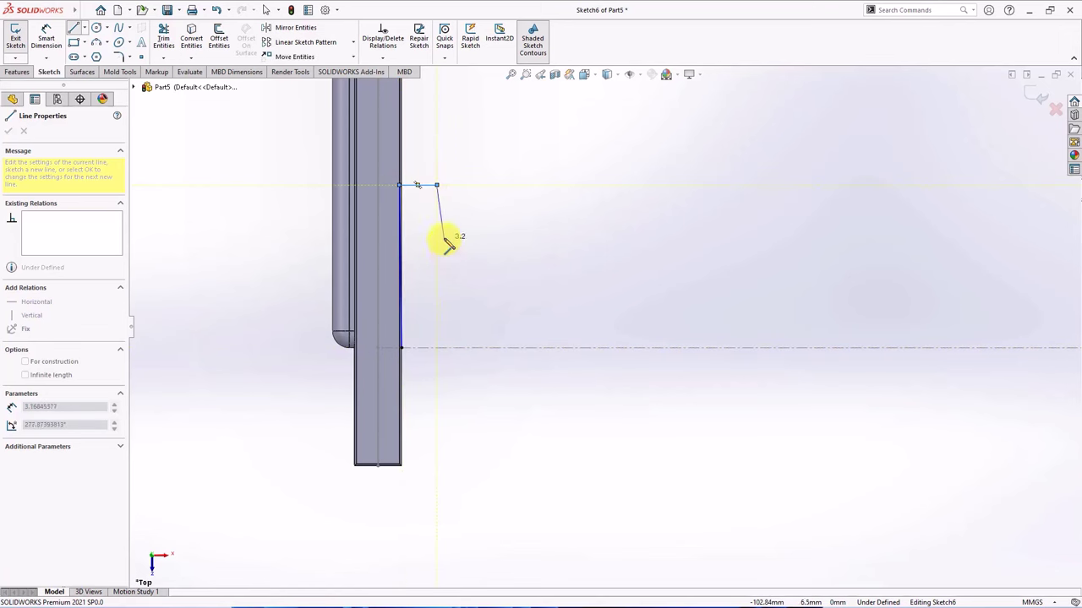
{"action": "left_click", "coordinate": [614, 231]}
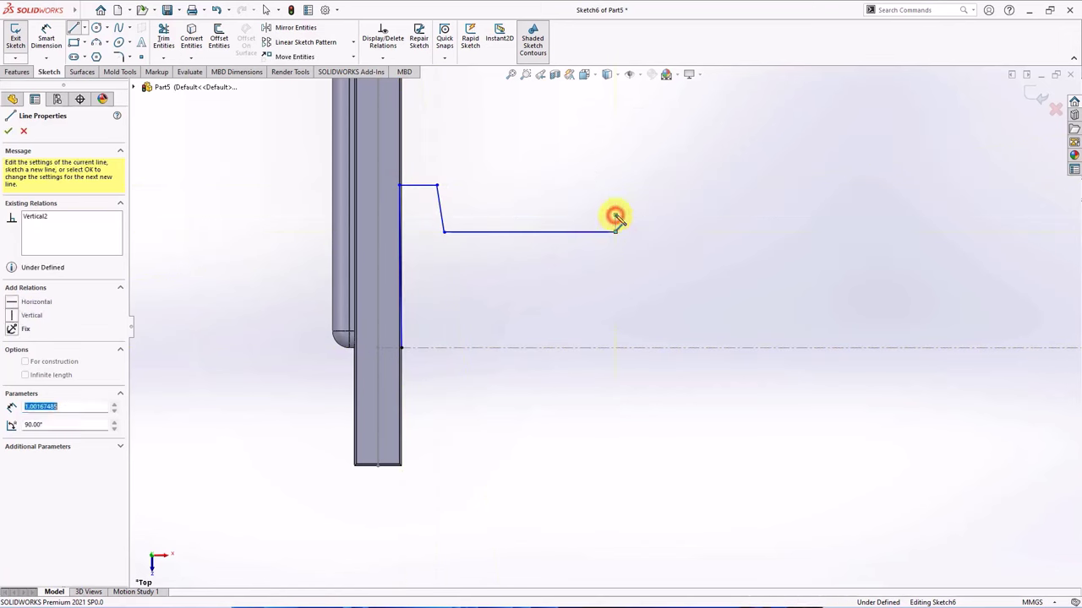
{"action": "scroll", "coordinate": [625, 224], "scroll_direction": "up", "scroll_amount": 2}
{"action": "left_click", "coordinate": [674, 250]}
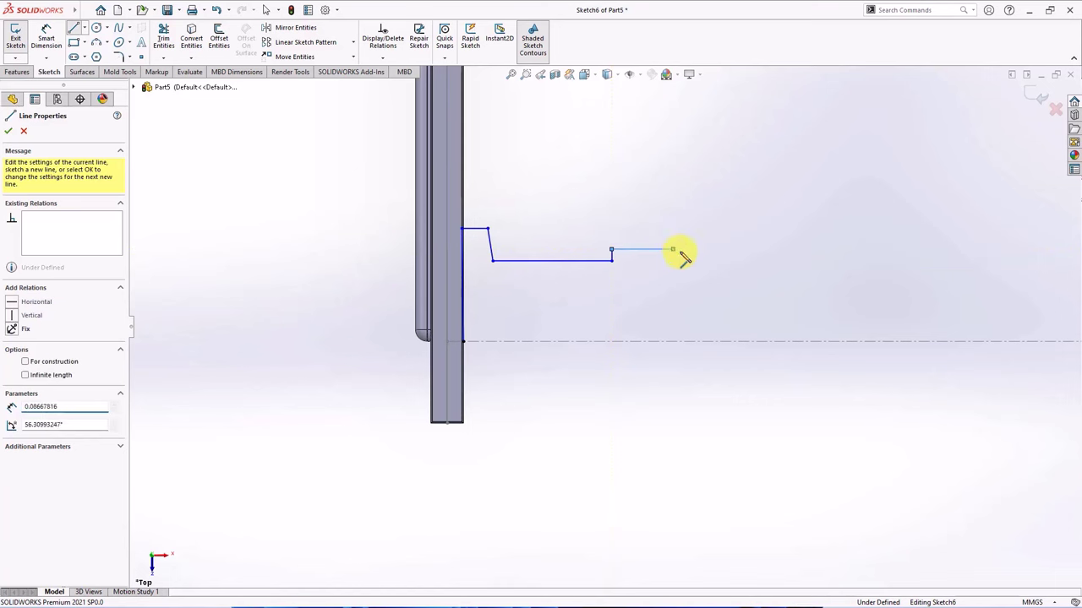
{"action": "left_click", "coordinate": [747, 296]}
{"action": "left_click", "coordinate": [747, 340]}
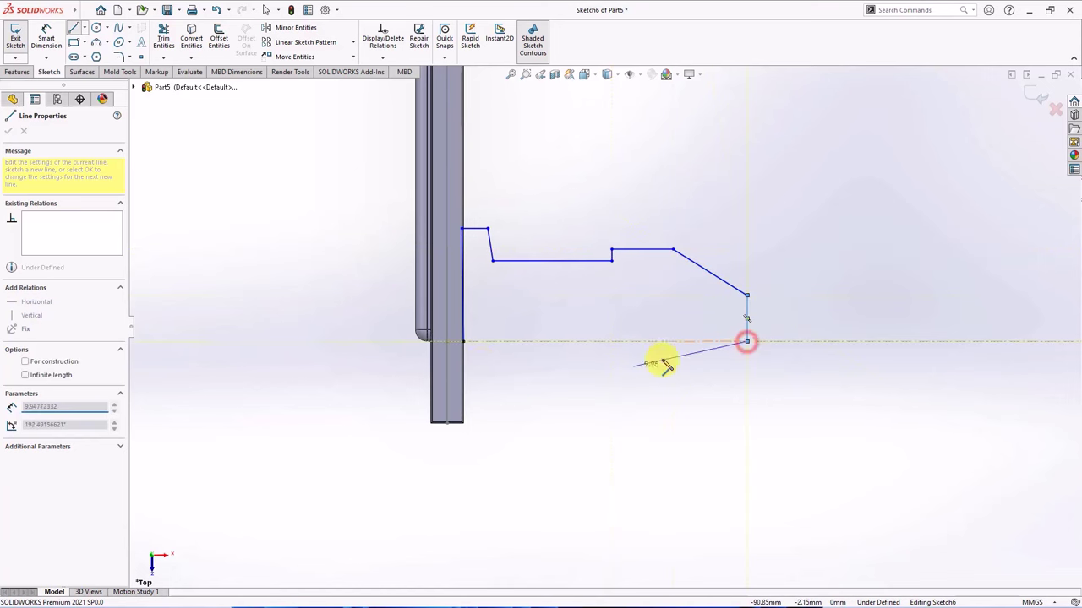
{"action": "scroll", "coordinate": [488, 343], "scroll_direction": "down", "scroll_amount": 4}
{"action": "scroll", "coordinate": [500, 333], "scroll_direction": "down", "scroll_amount": 4}
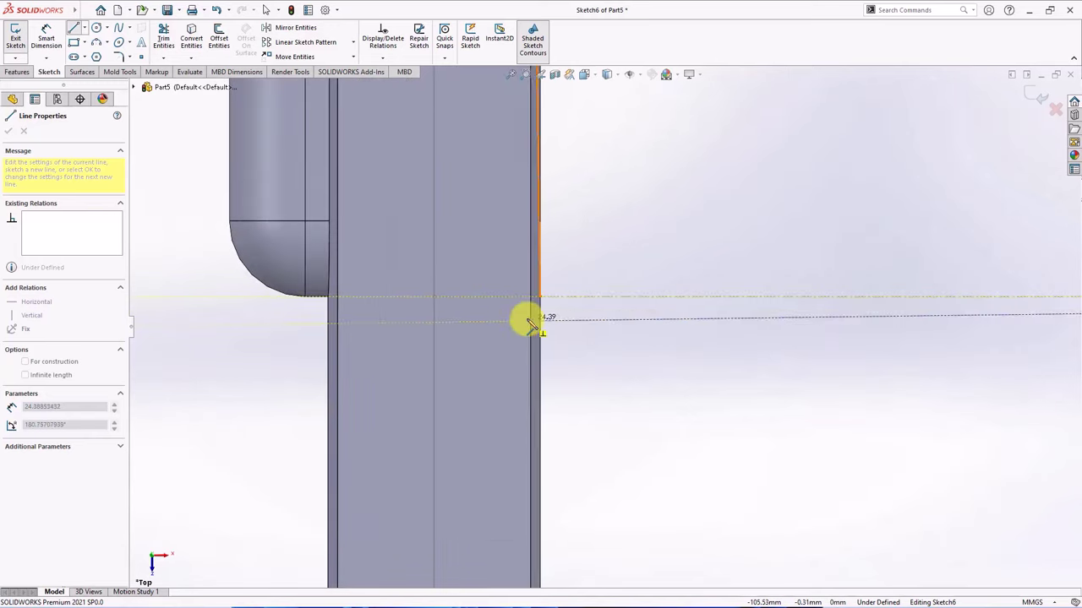
{"action": "left_click", "coordinate": [533, 296]}
{"action": "right_click", "coordinate": [534, 298]}
{"action": "left_click", "coordinate": [548, 307]}
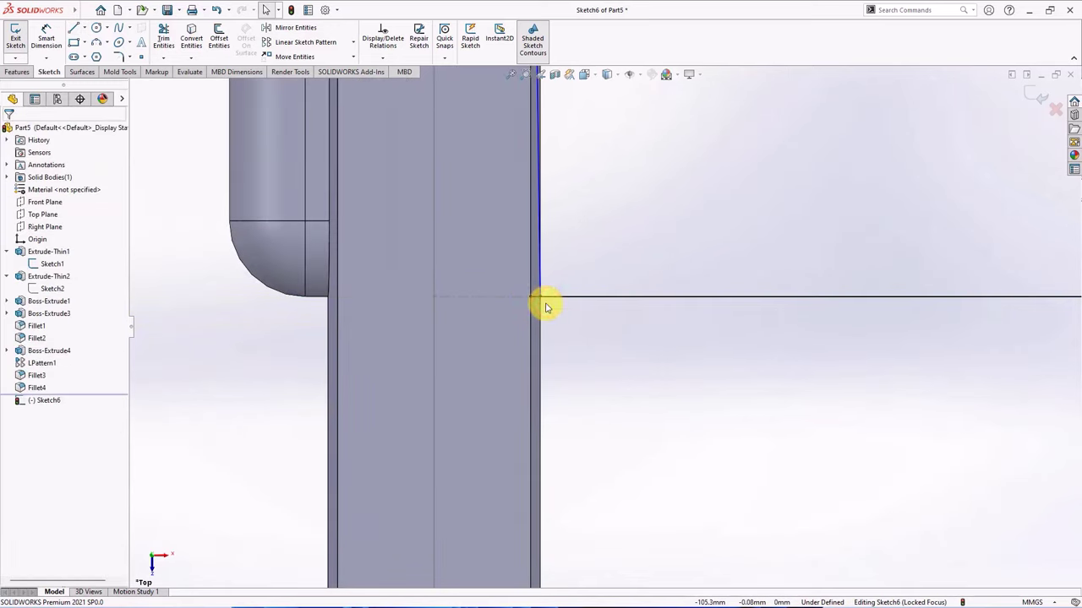
Step: Delete the existing relations of the profile's centerline endpoint at the leg and make it coincident with the adjacent sketch point
{"action": "left_click", "coordinate": [540, 297]}
{"action": "right_click", "coordinate": [43, 181]}
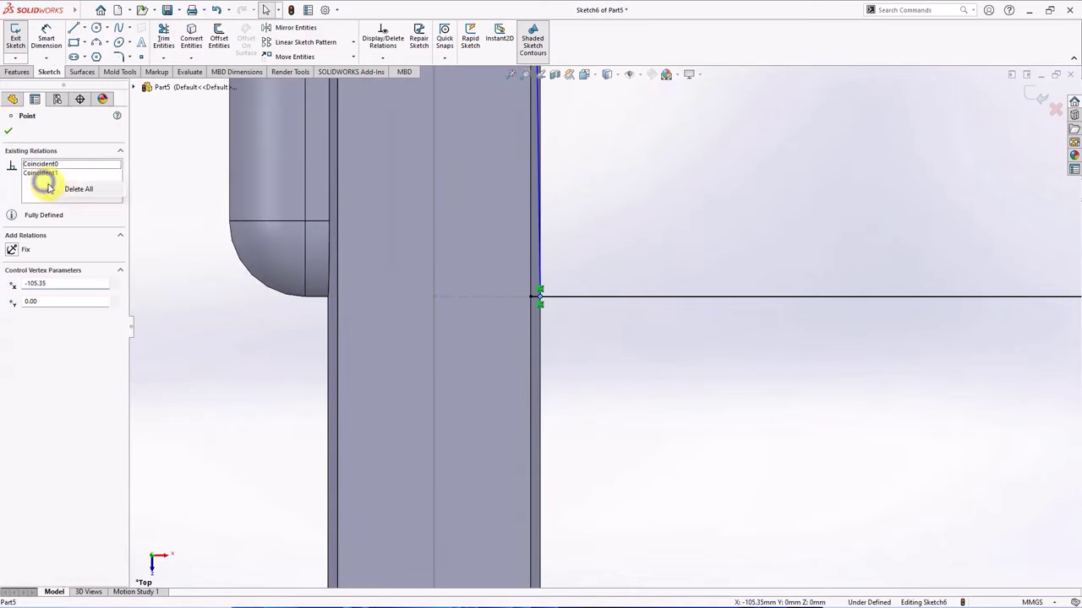
{"action": "left_click", "coordinate": [63, 189]}
{"action": "left_click", "coordinate": [530, 297], "text": "ctrl"}
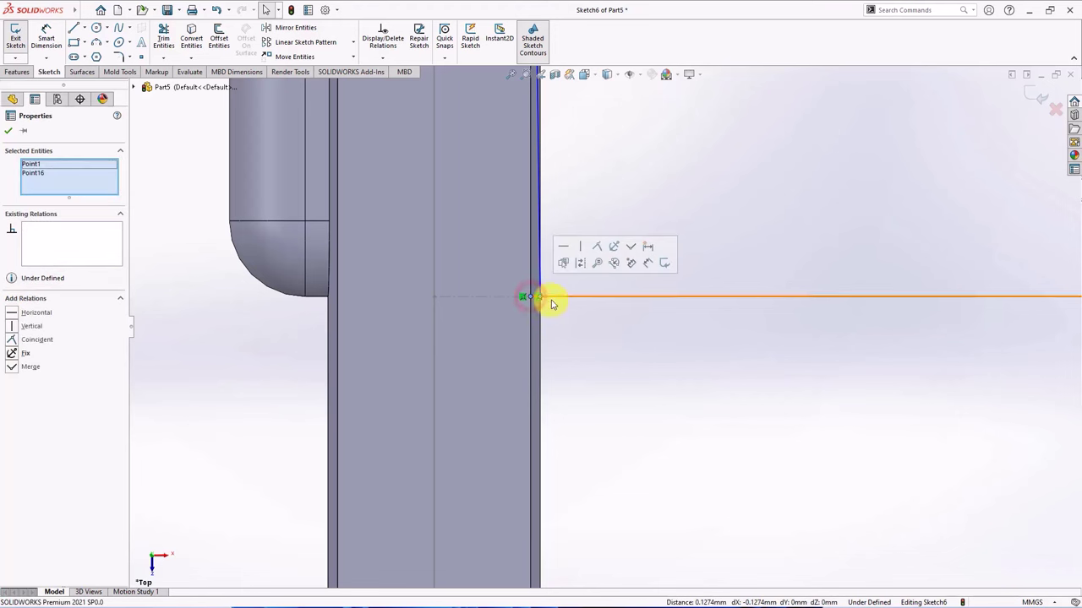
{"action": "left_click", "coordinate": [598, 249]}
{"action": "left_click", "coordinate": [585, 198]}
{"action": "scroll", "coordinate": [589, 273], "scroll_direction": "up", "scroll_amount": 4}
{"action": "scroll", "coordinate": [589, 276], "scroll_direction": "up", "scroll_amount": 3}
{"action": "scroll", "coordinate": [732, 273], "scroll_direction": "down", "scroll_amount": 1}
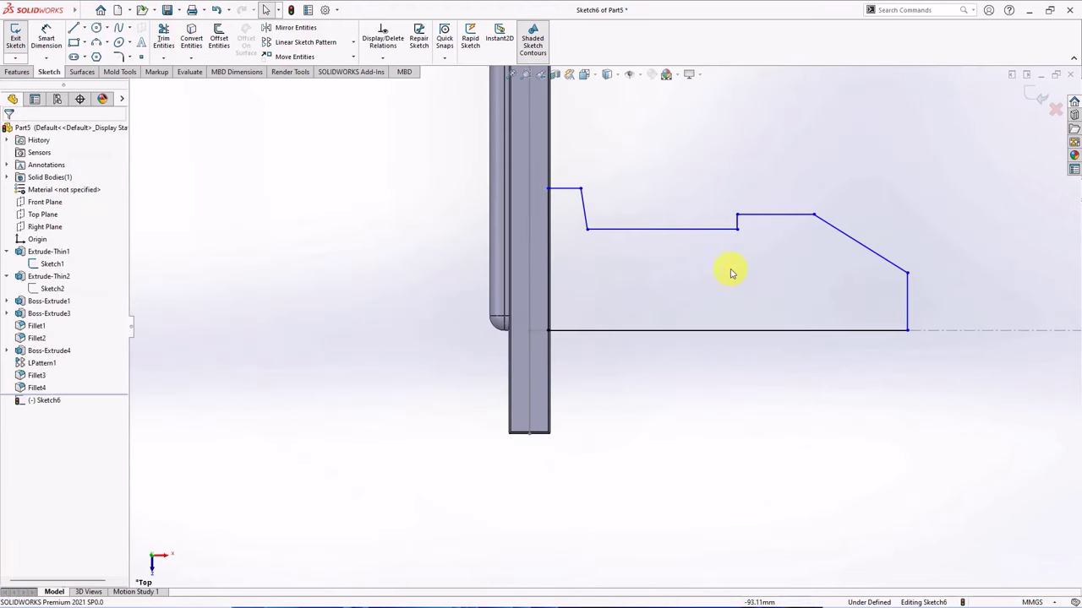
Step: Dimension the collar's outer corner 3.6 mm from the leg's far edge
{"action": "left_click", "coordinate": [48, 37]}
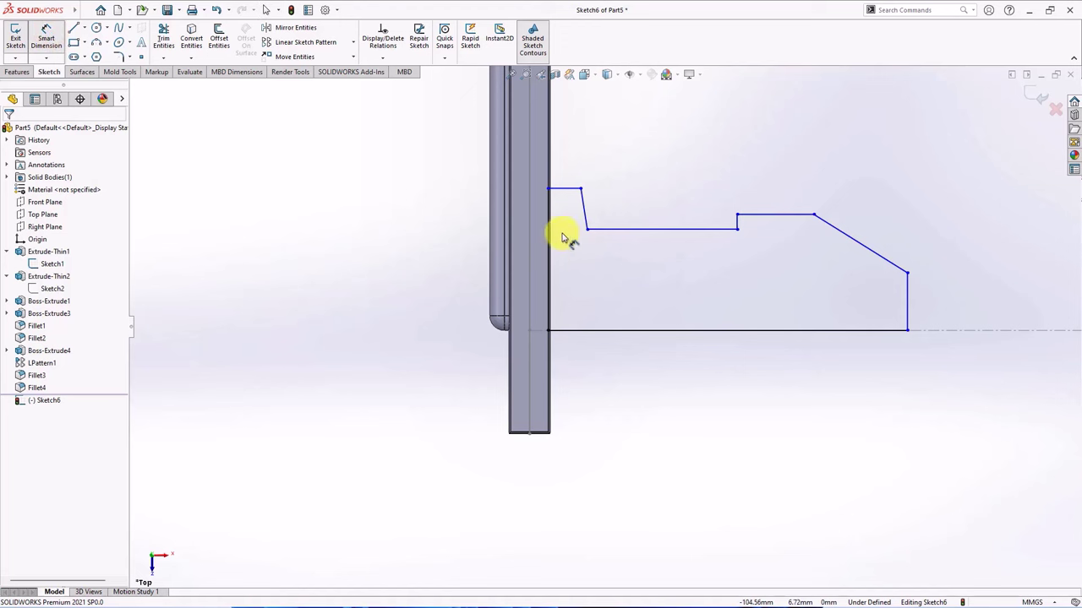
{"action": "left_click", "coordinate": [575, 195]}
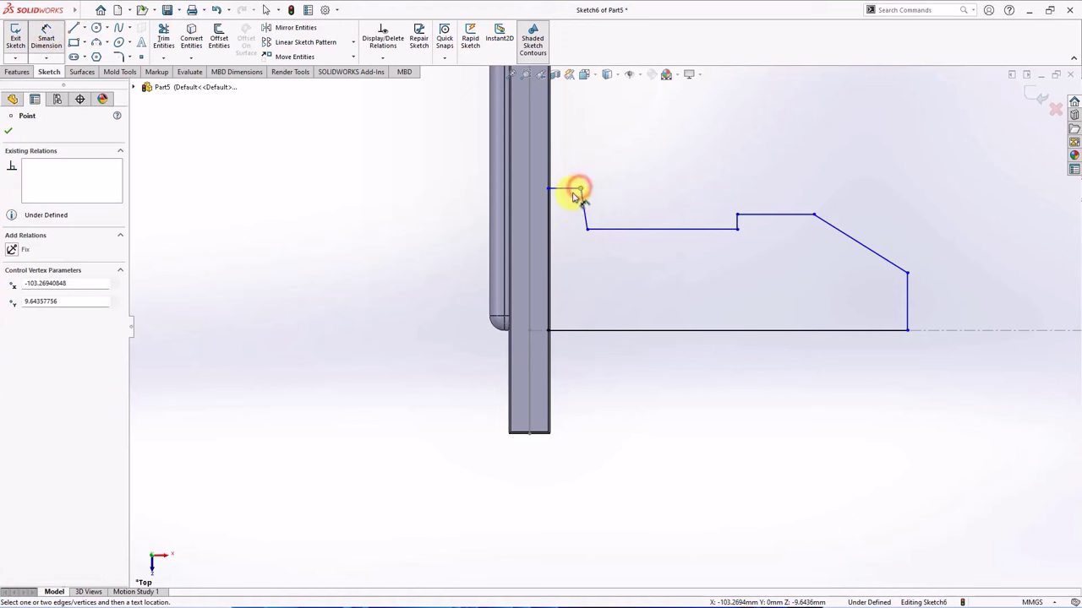
{"action": "left_click", "coordinate": [507, 362]}
{"action": "left_click", "coordinate": [563, 162]}
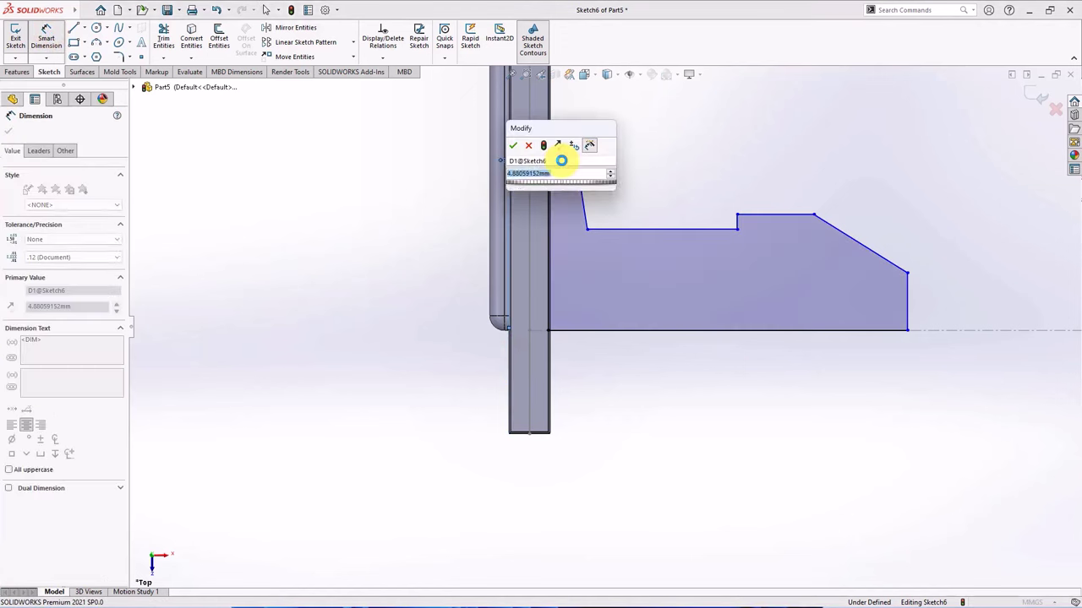
{"action": "type", "text": "3.6"}
{"action": "left_click", "coordinate": [512, 146]}
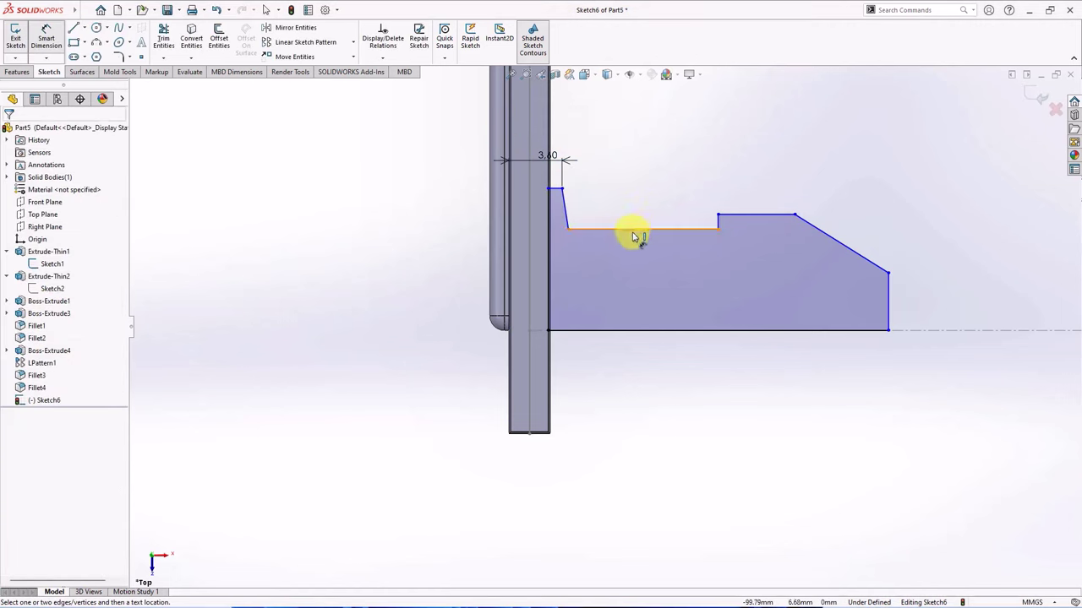
Step: Set the angle between the groove's two side lines to 2° and the length of the groove's floor line to 4.5 mm
{"action": "left_click", "coordinate": [573, 222]}
{"action": "left_click", "coordinate": [715, 227]}
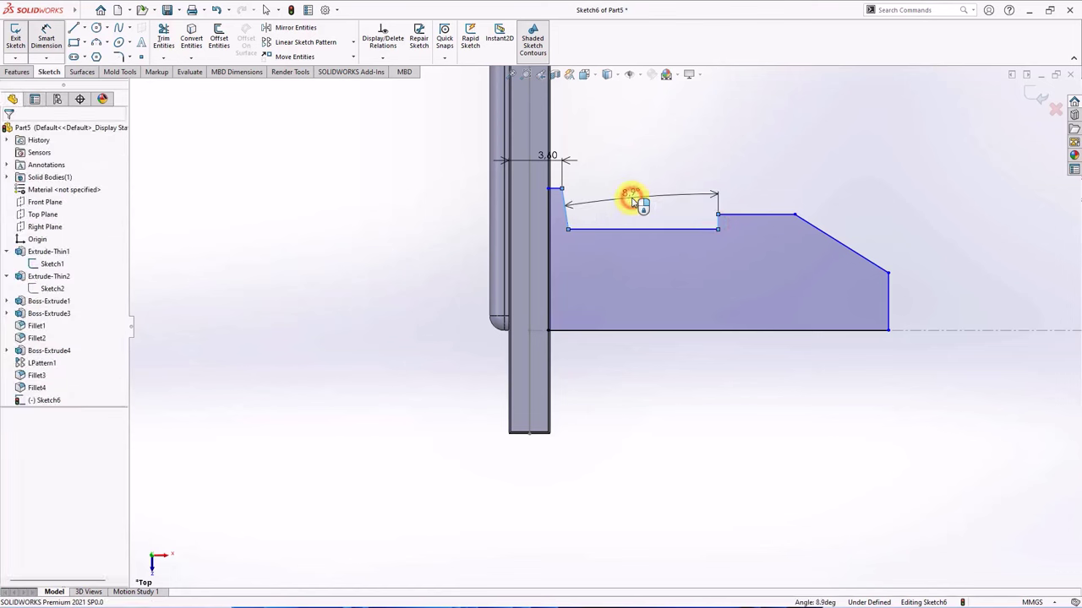
{"action": "left_click", "coordinate": [634, 200]}
{"action": "type", "text": "2"}
{"action": "left_click", "coordinate": [582, 185]}
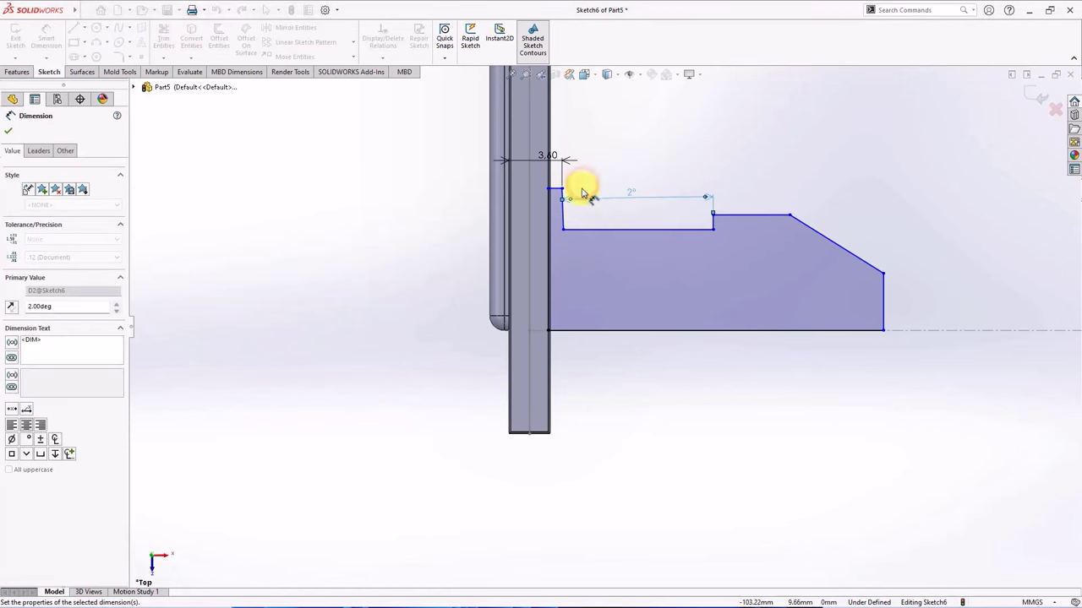
{"action": "left_click", "coordinate": [594, 229]}
{"action": "left_click", "coordinate": [615, 264]}
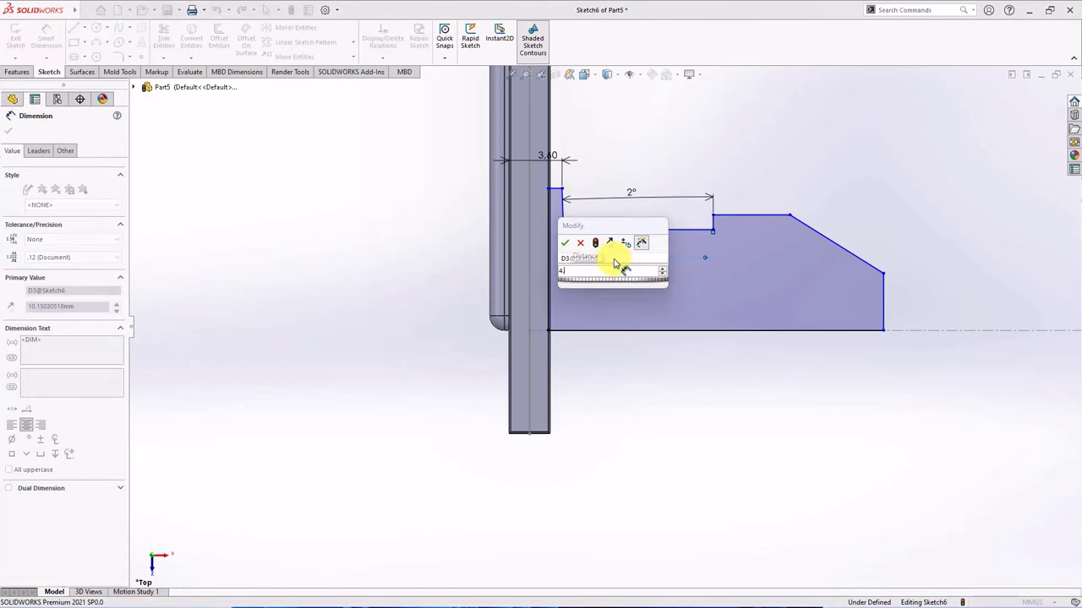
{"action": "type", "text": "4.5"}
{"action": "left_click", "coordinate": [564, 245]}
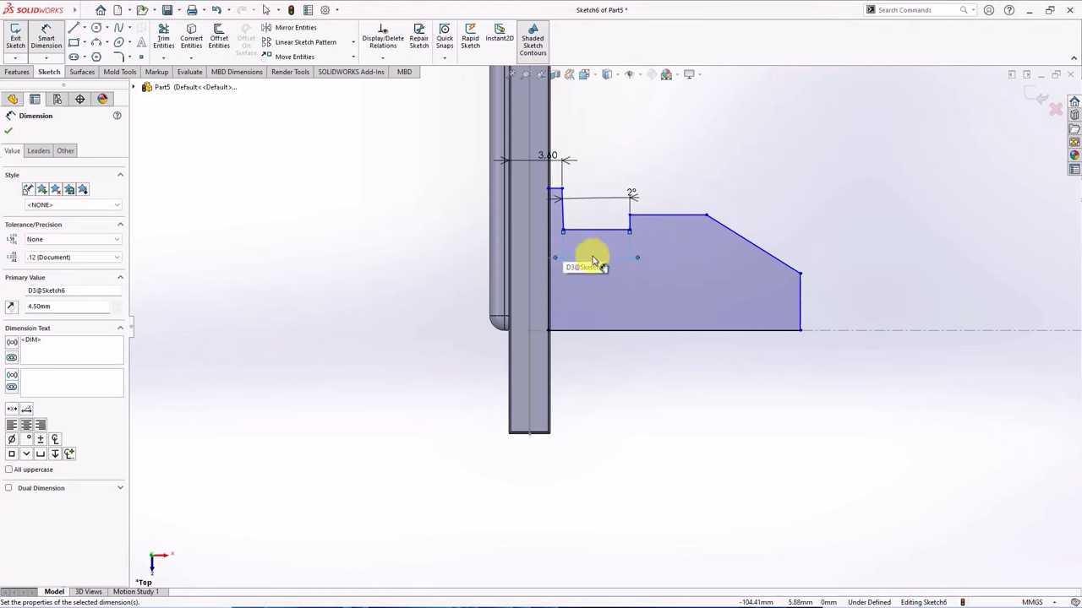
Step: Set the tip's sloped line to 35° from the centerline and the height of the tip's end line to 1.5 mm
{"action": "left_click", "coordinate": [784, 270]}
{"action": "left_click", "coordinate": [763, 330]}
{"action": "left_click", "coordinate": [724, 284]}
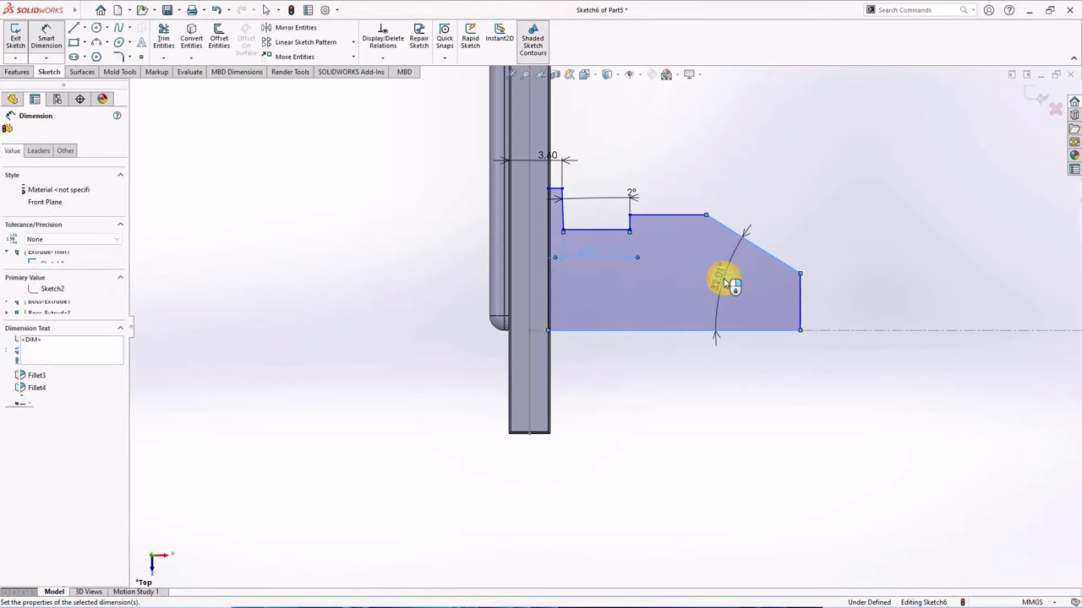
{"action": "left_click", "coordinate": [674, 263]}
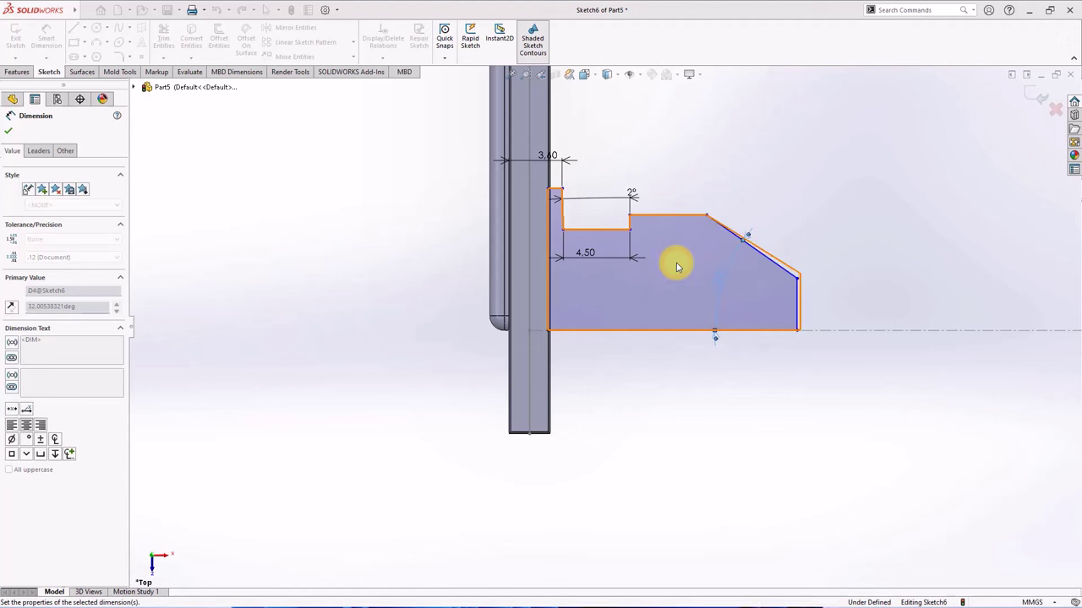
{"action": "left_click", "coordinate": [797, 280]}
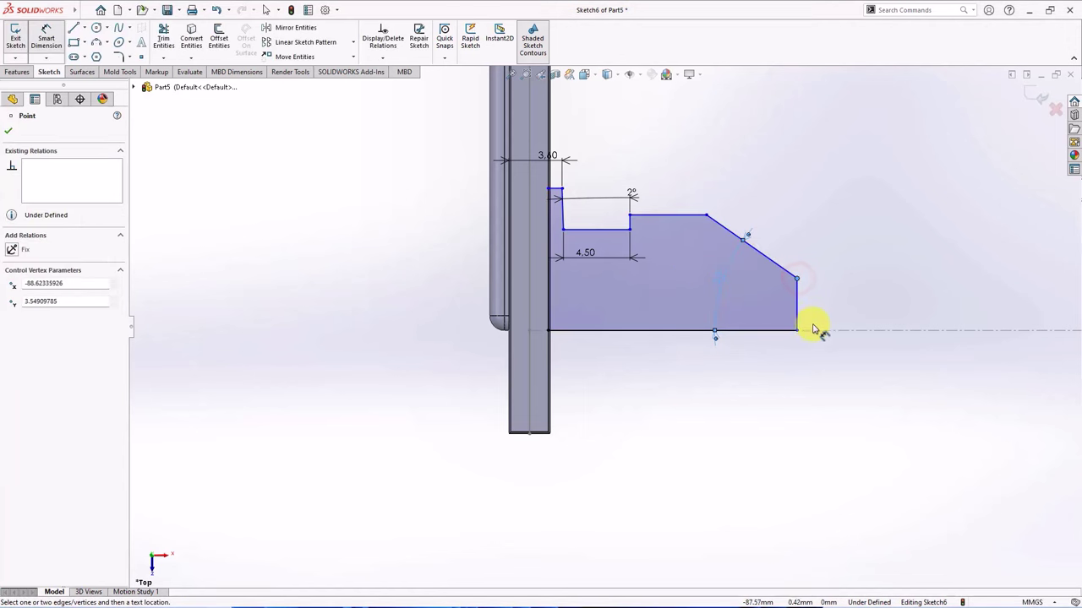
{"action": "left_click", "coordinate": [808, 332]}
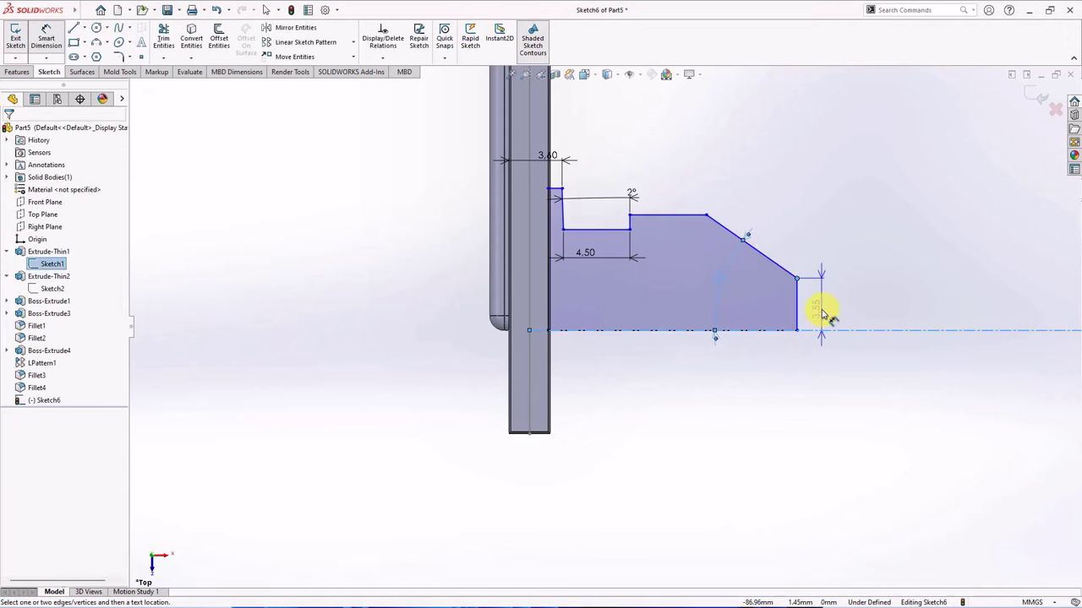
{"action": "left_click", "coordinate": [822, 313]}
{"action": "type", "text": "1"}
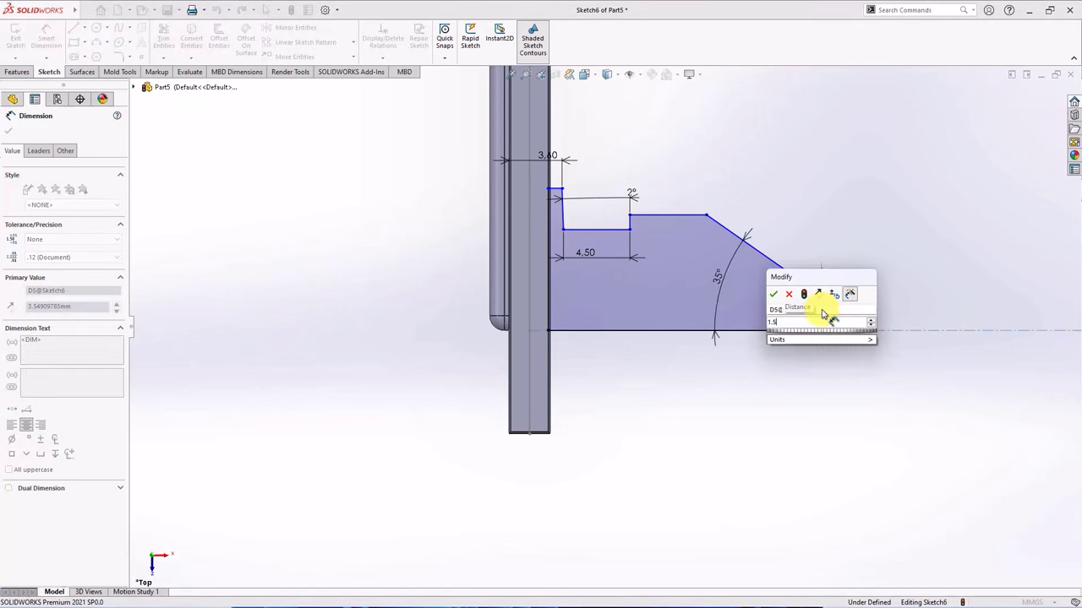
{"action": "type", "text": ".5"}
{"action": "left_click", "coordinate": [773, 293]}
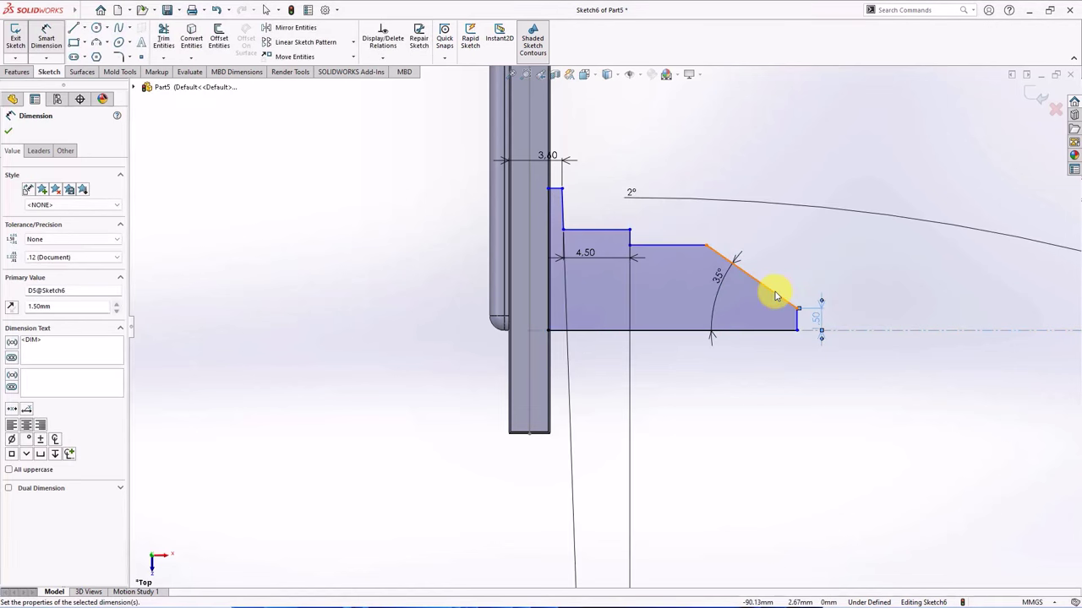
{"action": "left_click", "coordinate": [728, 285]}
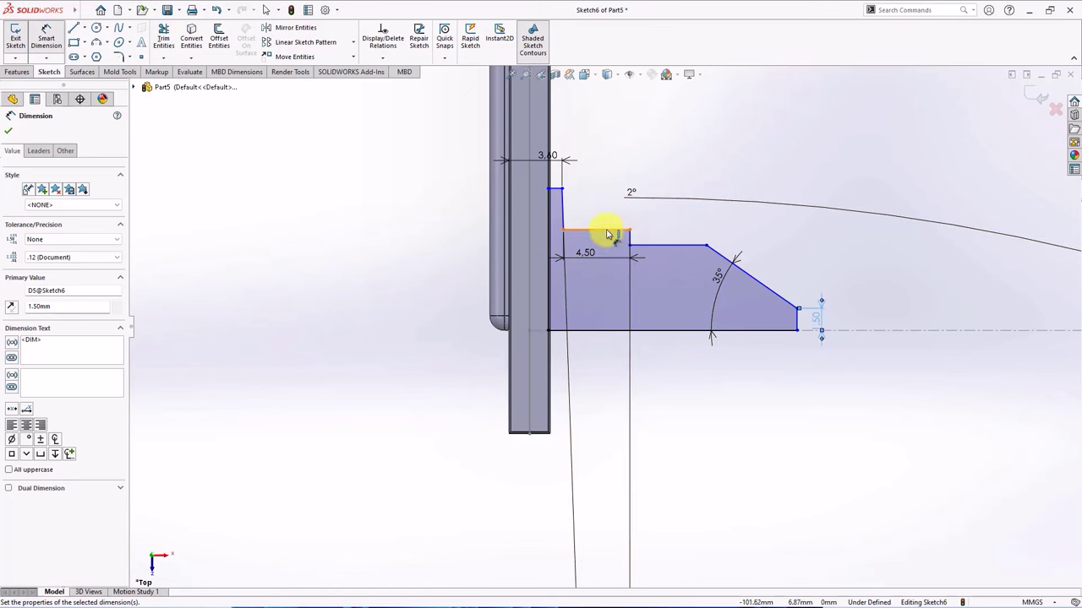
Step: Set the groove floor's distance from the centerline to 2.9 mm and place that dimension beside the groove
{"action": "left_click", "coordinate": [603, 230]}
{"action": "left_click", "coordinate": [616, 329]}
{"action": "left_click", "coordinate": [605, 296]}
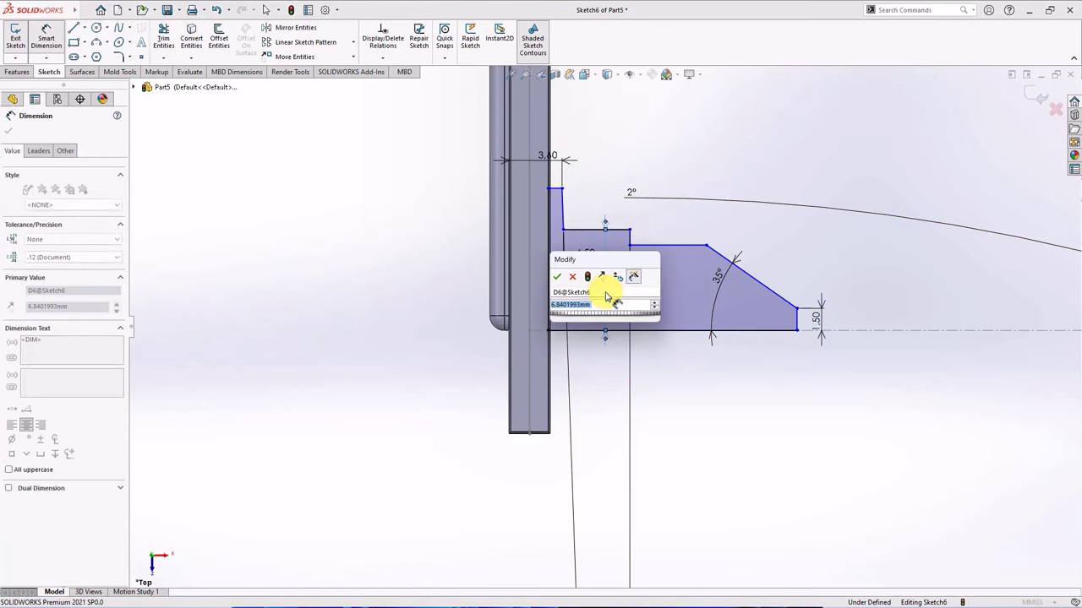
{"action": "type", "text": "5.8"}
{"action": "key", "text": "Return"}
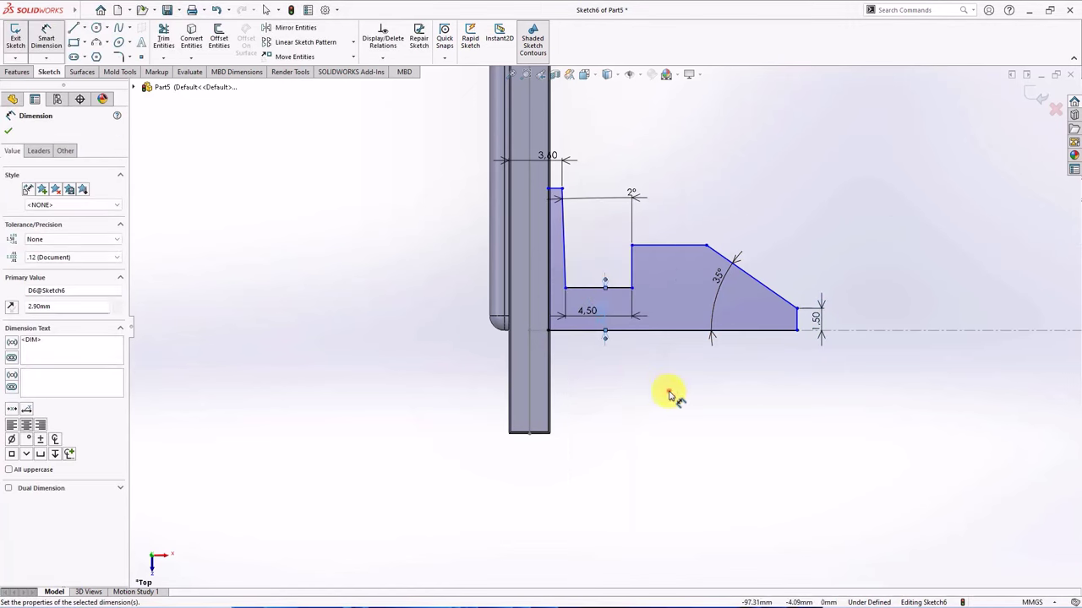
{"action": "left_click", "coordinate": [655, 384]}
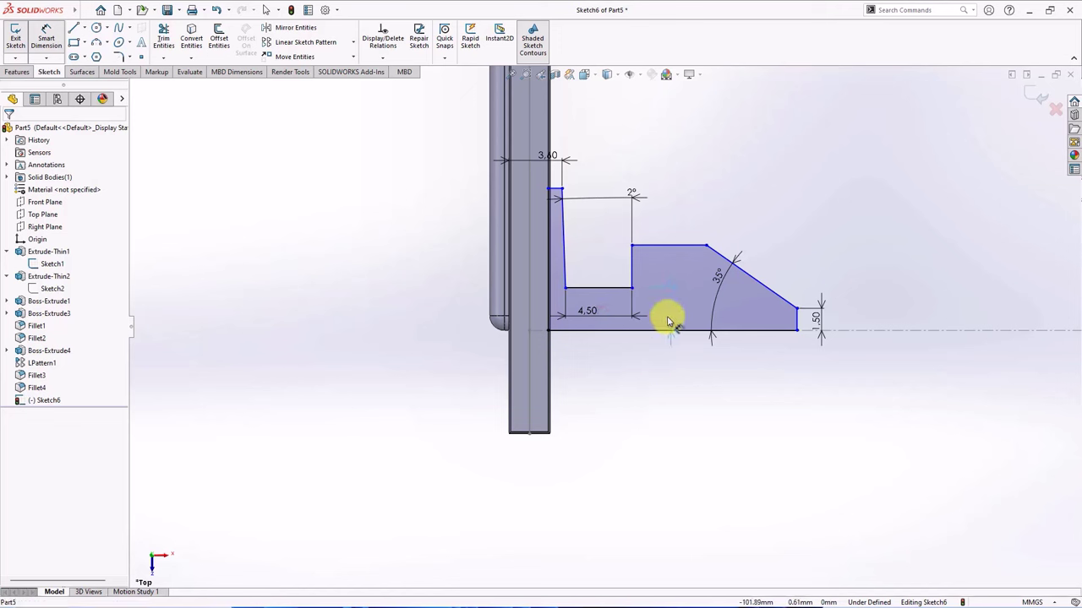
{"action": "left_click_drag", "start_coordinate": [668, 321], "coordinate": [669, 315]}
Step: Set the distances above the centerline to 3.4 mm for the pin head's flat line and 4.5 mm for the collar's short line
{"action": "left_click", "coordinate": [691, 251]}
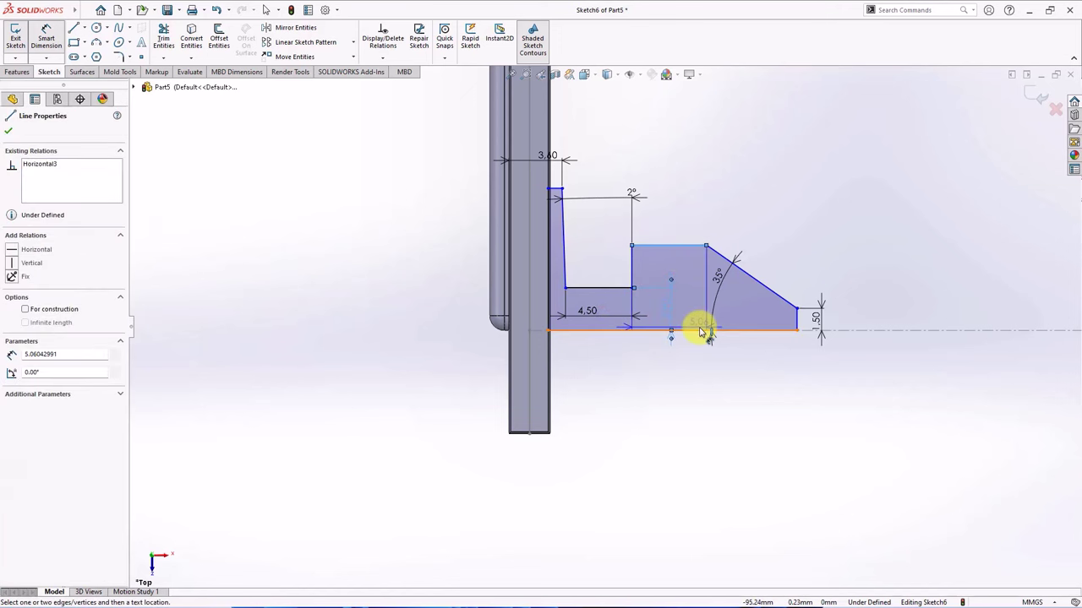
{"action": "left_click", "coordinate": [699, 330]}
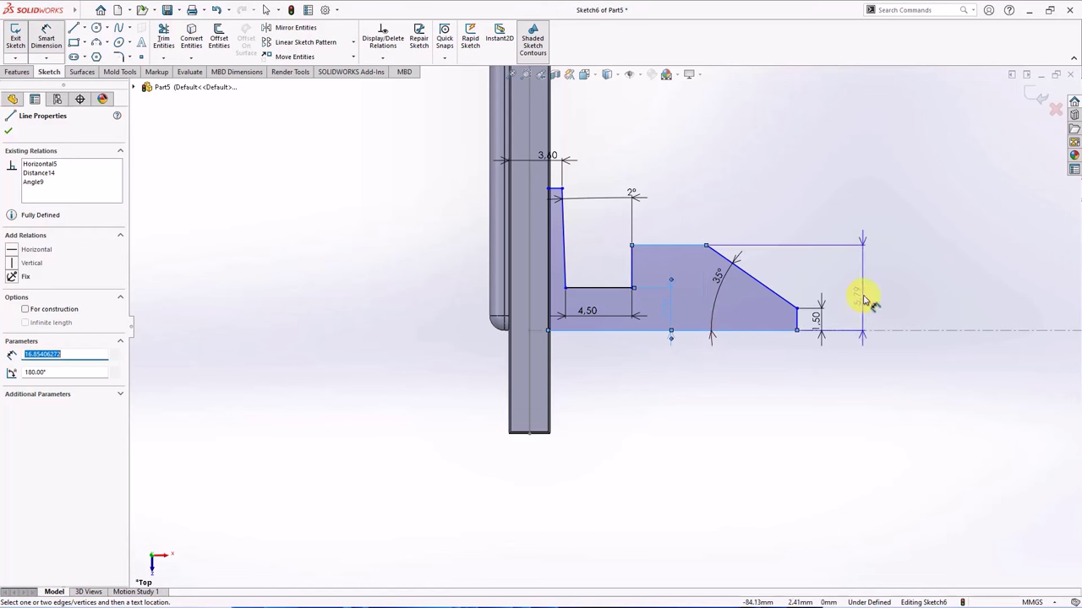
{"action": "left_click", "coordinate": [864, 298]}
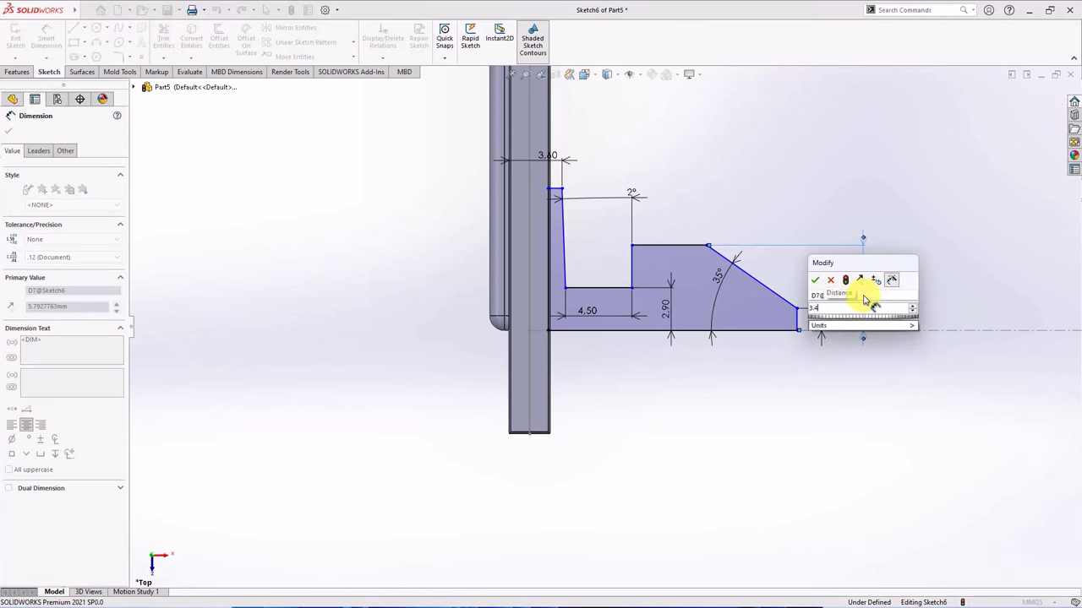
{"action": "left_click", "coordinate": [817, 282]}
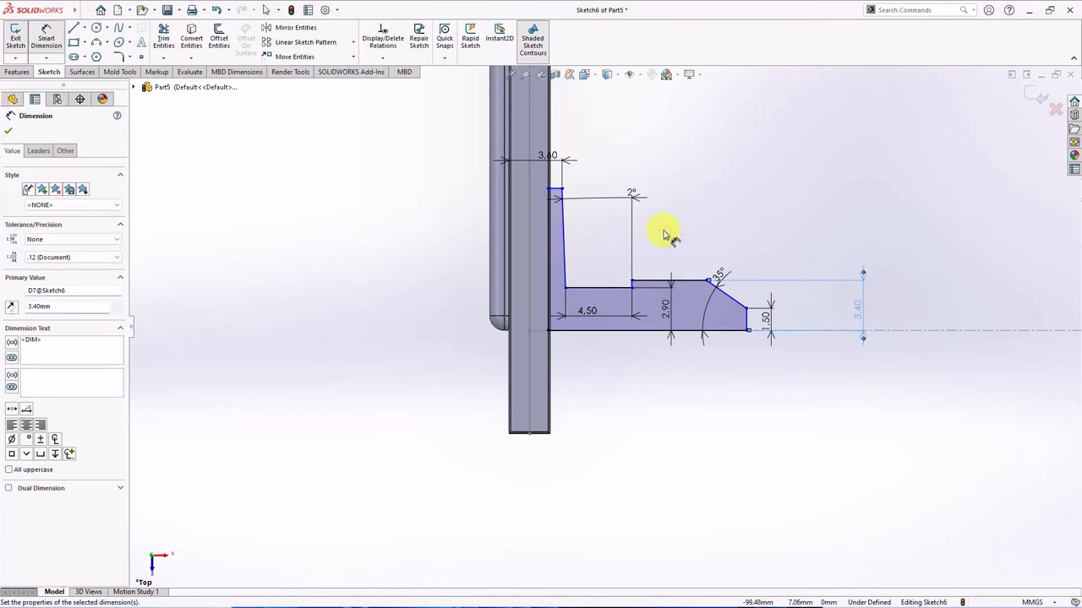
{"action": "left_click", "coordinate": [557, 193]}
{"action": "left_click", "coordinate": [572, 322]}
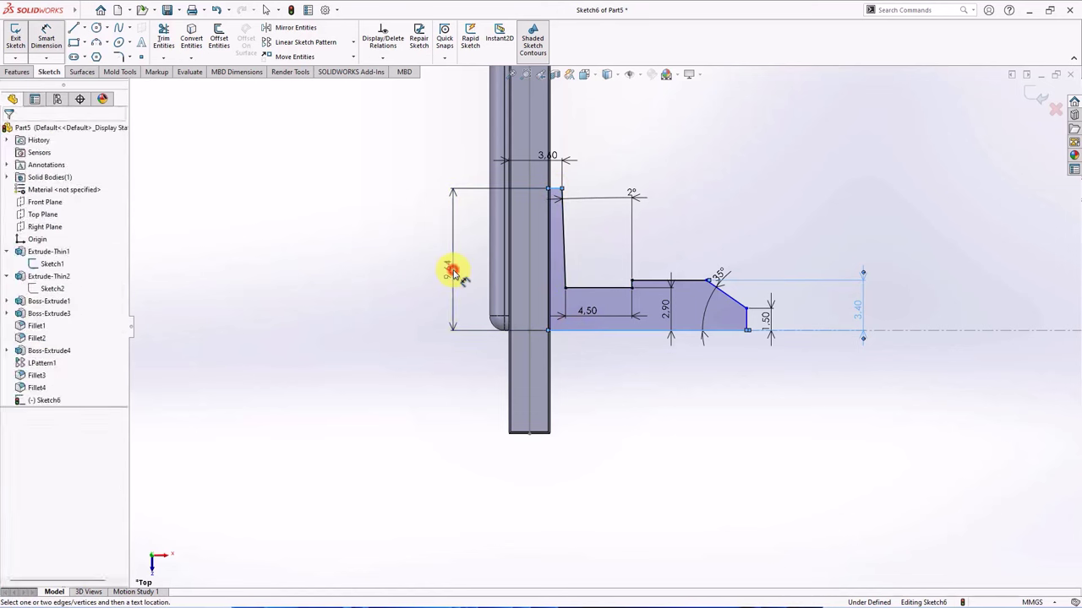
{"action": "left_click", "coordinate": [453, 272]}
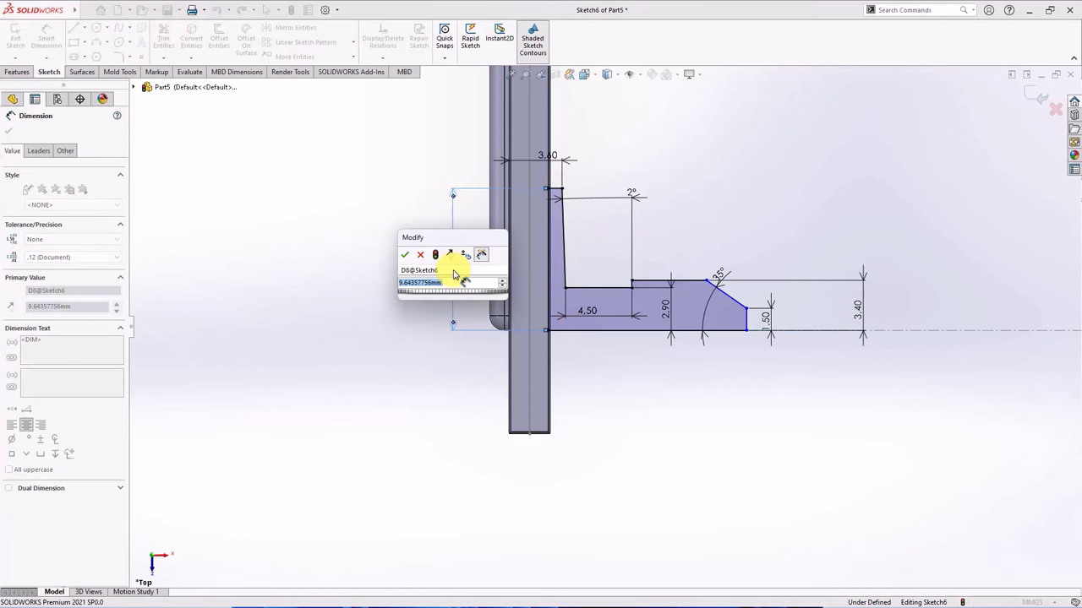
{"action": "left_click", "coordinate": [405, 254]}
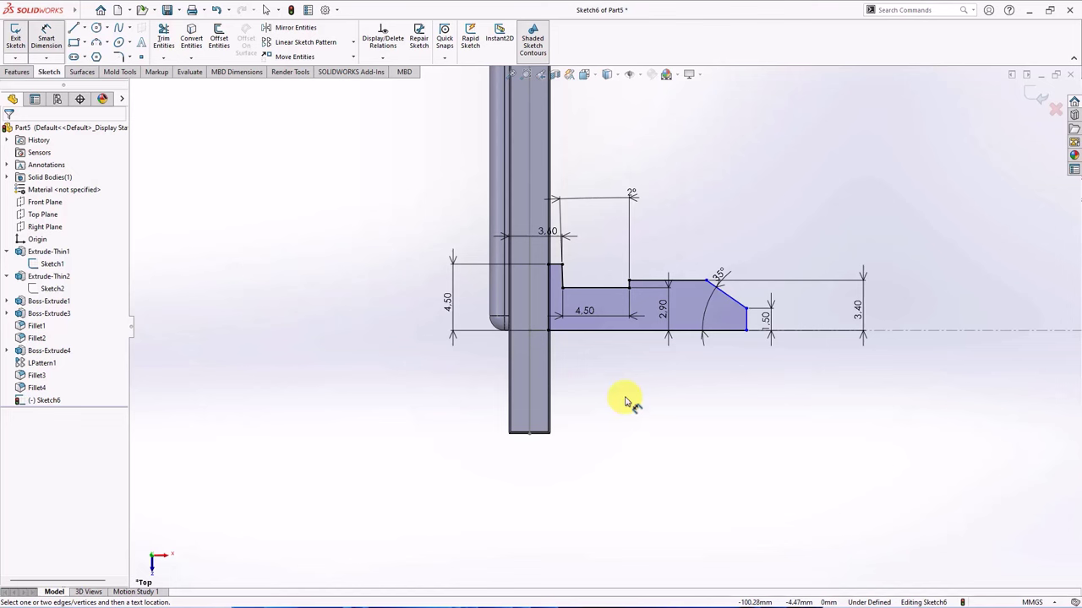
Step: Set the distance from the leg's far edge to the pin tip's end line to 13 mm
{"action": "left_click", "coordinate": [743, 326]}
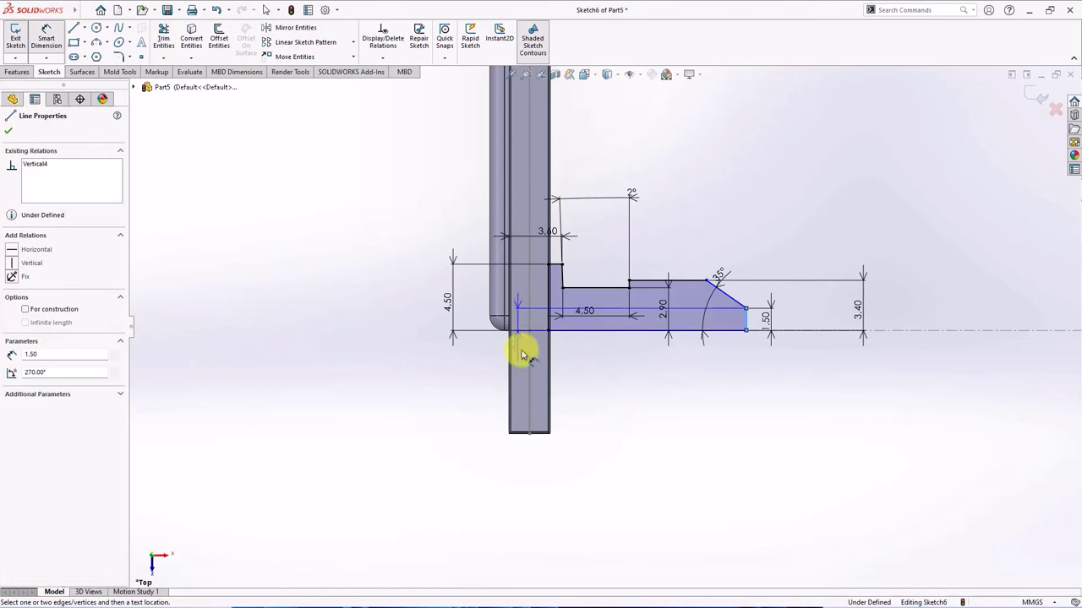
{"action": "left_click", "coordinate": [508, 355]}
{"action": "left_click", "coordinate": [634, 374]}
{"action": "type", "text": "1"}
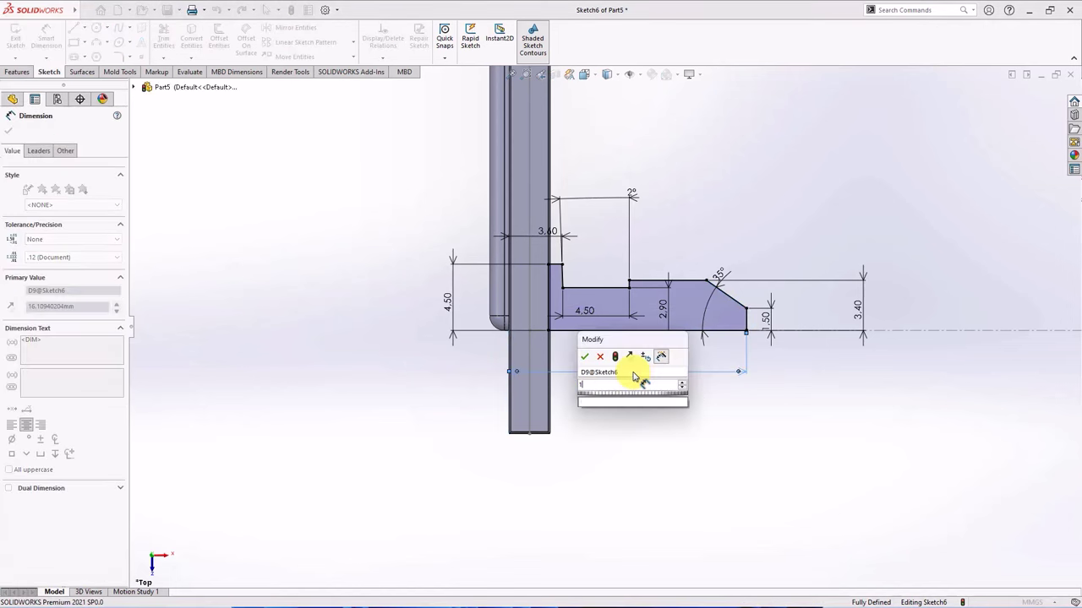
{"action": "type", "text": "3"}
{"action": "left_click", "coordinate": [585, 357]}
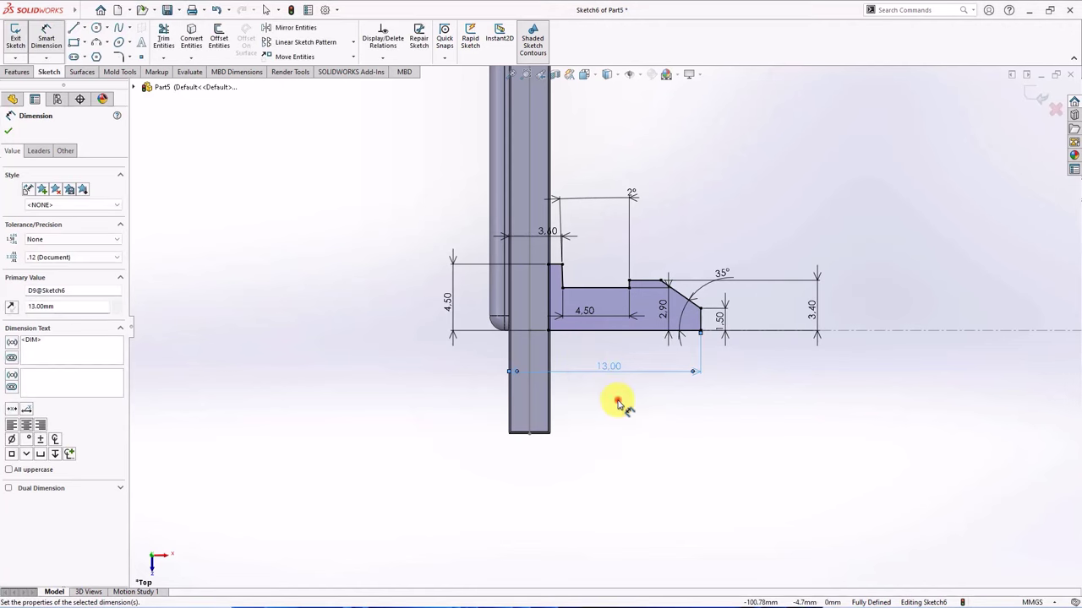
Step: Revolve the pin profile 360° about its centerline edge, merged with the handle body
{"action": "mouse_move", "coordinate": [617, 406]}
{"action": "middle_mouse_down"}
{"action": "mouse_move", "coordinate": [633, 430]}
{"action": "mouse_move", "coordinate": [608, 405]}
{"action": "middle_mouse_up"}
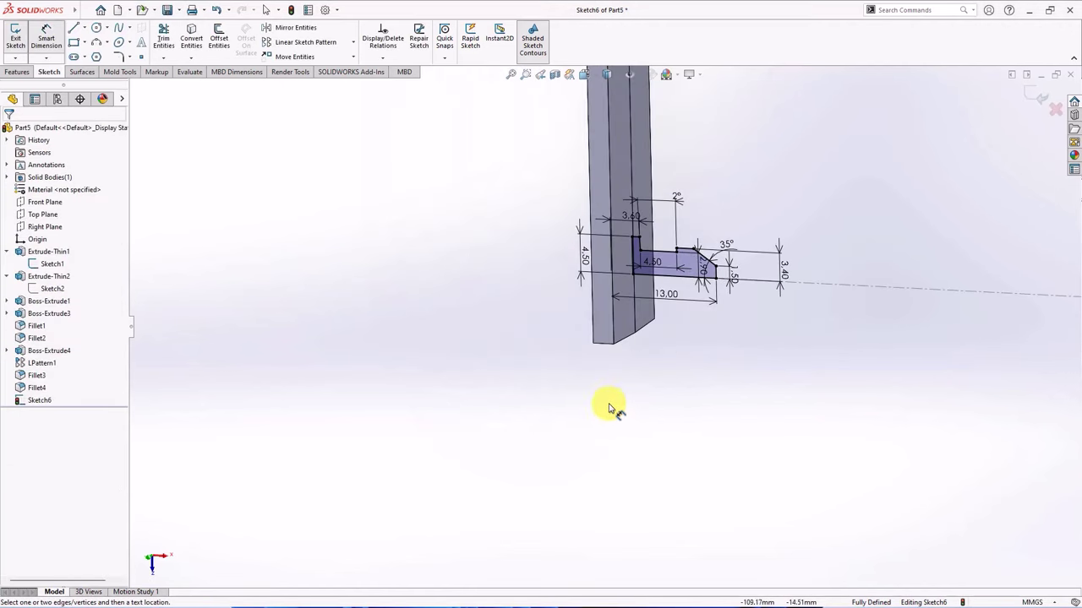
{"action": "left_click", "coordinate": [19, 71]}
{"action": "left_click", "coordinate": [54, 37]}
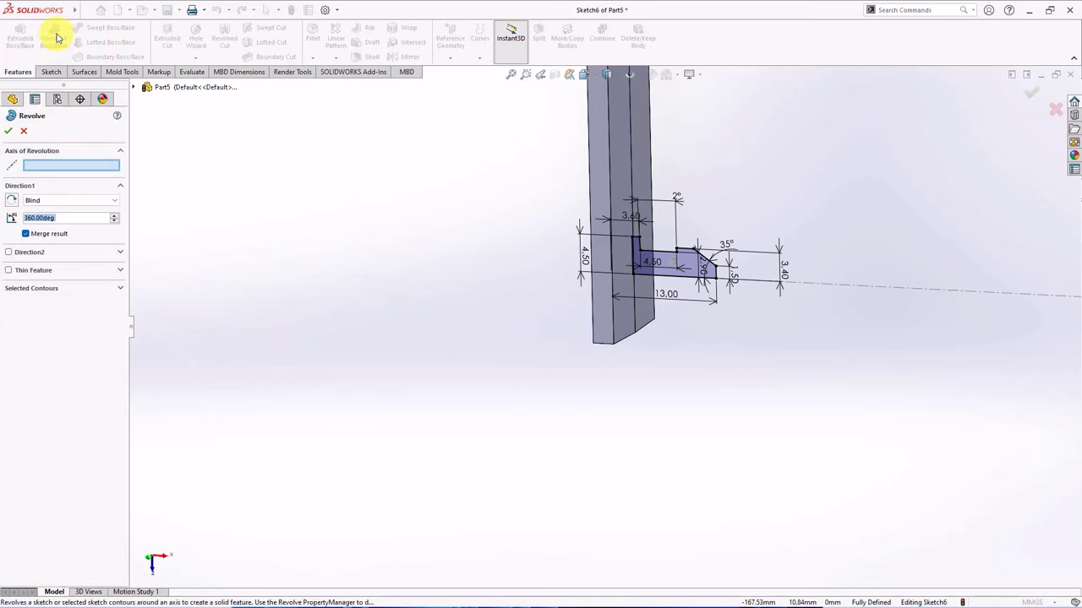
{"action": "left_click", "coordinate": [657, 273]}
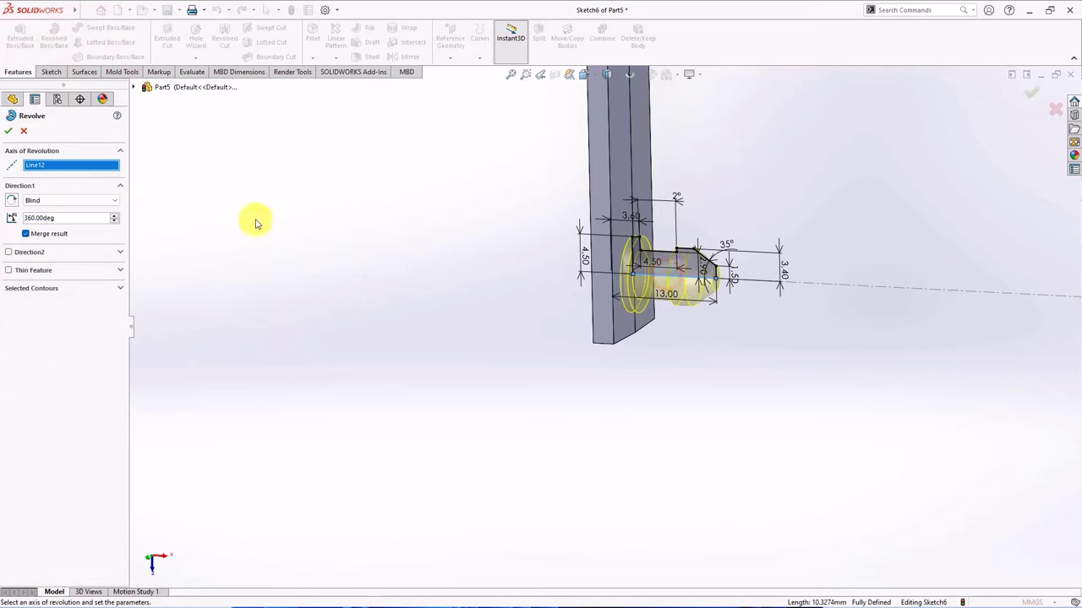
{"action": "left_click", "coordinate": [8, 132]}
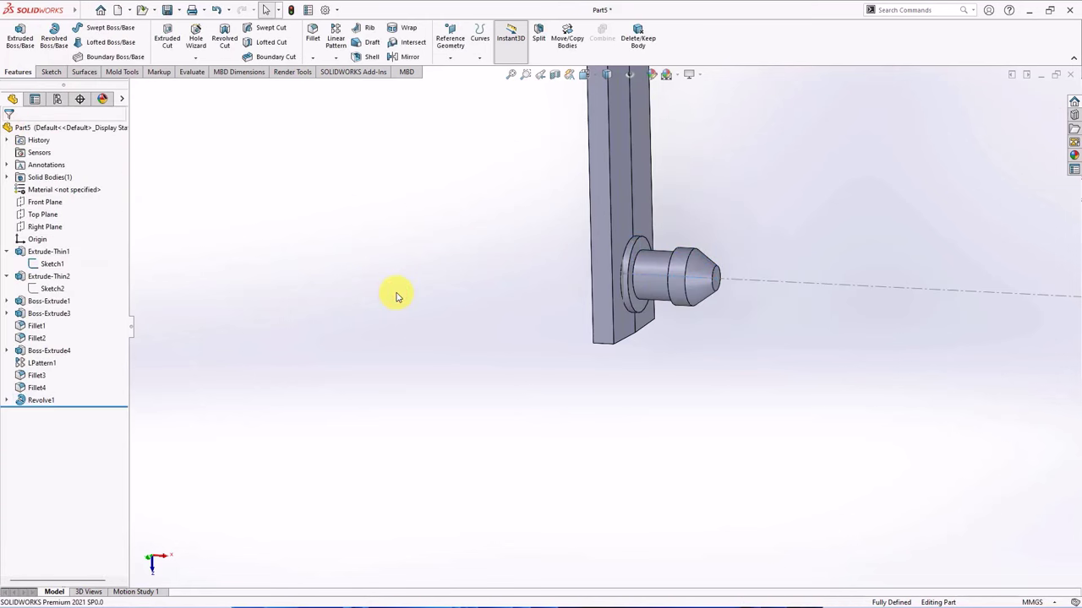
Step: Fillet the pin head's cylindrical face, the tip's end edge and the collar's outer edge with a 0.5 mm radius
{"action": "left_click", "coordinate": [313, 46]}
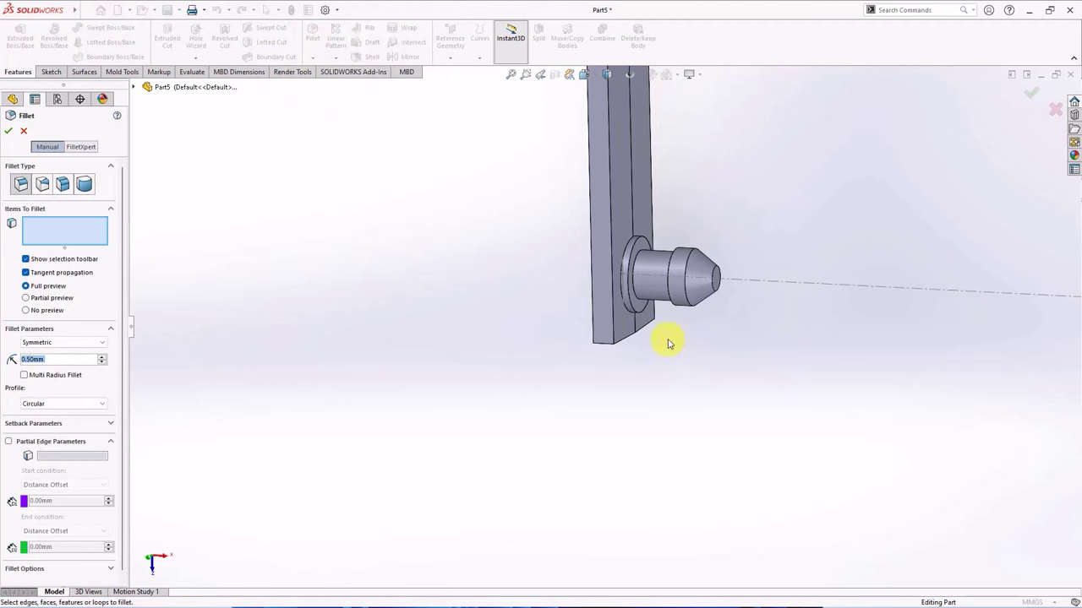
{"action": "scroll", "coordinate": [668, 343], "scroll_direction": "down", "scroll_amount": 5}
{"action": "left_click", "coordinate": [670, 226]}
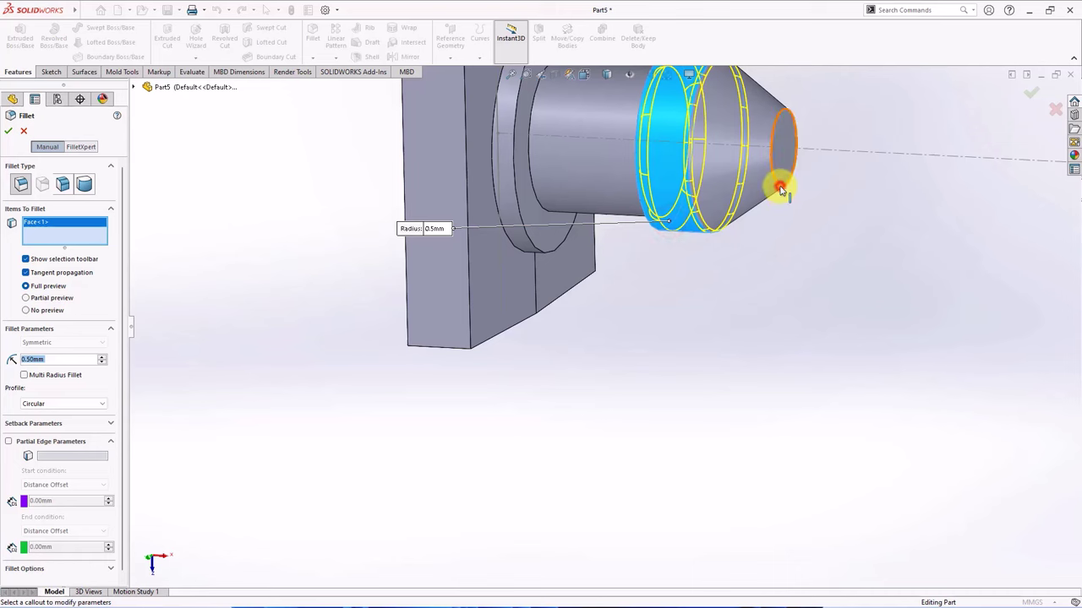
{"action": "left_click", "coordinate": [782, 191]}
{"action": "left_click", "coordinate": [529, 245]}
{"action": "scroll", "coordinate": [531, 240], "scroll_direction": "up", "scroll_amount": 2}
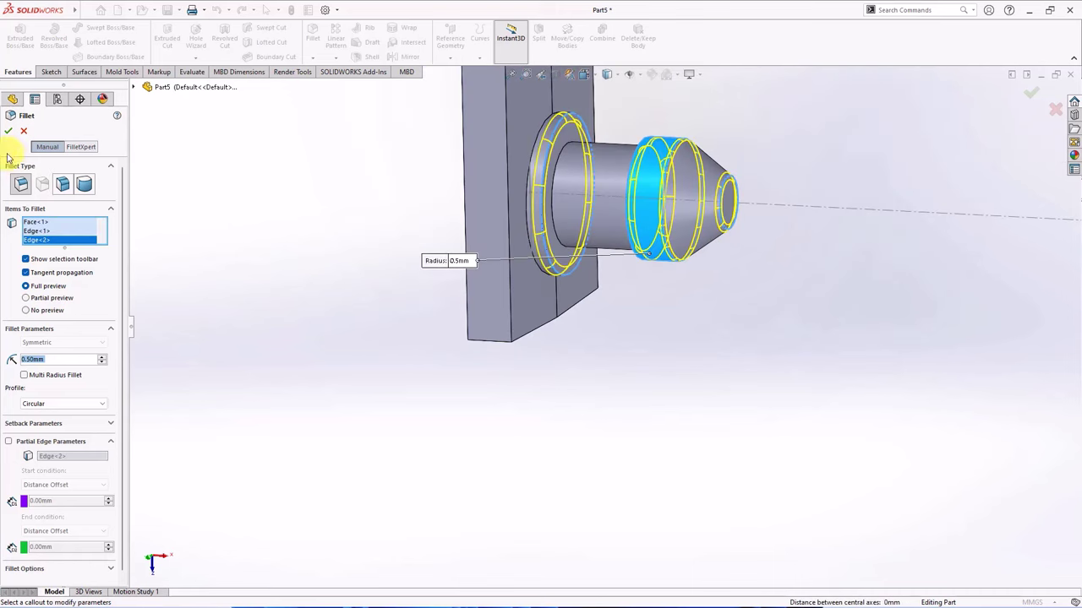
{"action": "left_click", "coordinate": [9, 131]}
{"action": "left_click", "coordinate": [269, 245]}
Step: Mirror the revolved pin and its fillet across the Right Plane onto the opposite leg
{"action": "scroll", "coordinate": [362, 270], "scroll_direction": "up", "scroll_amount": 1}
{"action": "scroll", "coordinate": [363, 272], "scroll_direction": "up", "scroll_amount": 3}
{"action": "scroll", "coordinate": [241, 293], "scroll_direction": "up", "scroll_amount": 5}
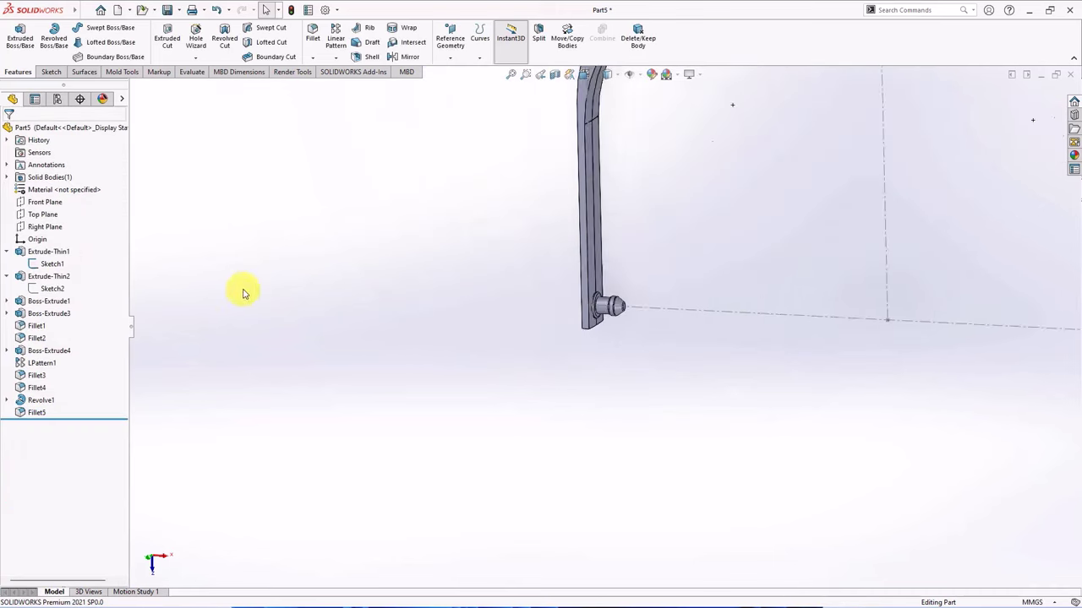
{"action": "left_click", "coordinate": [40, 225]}
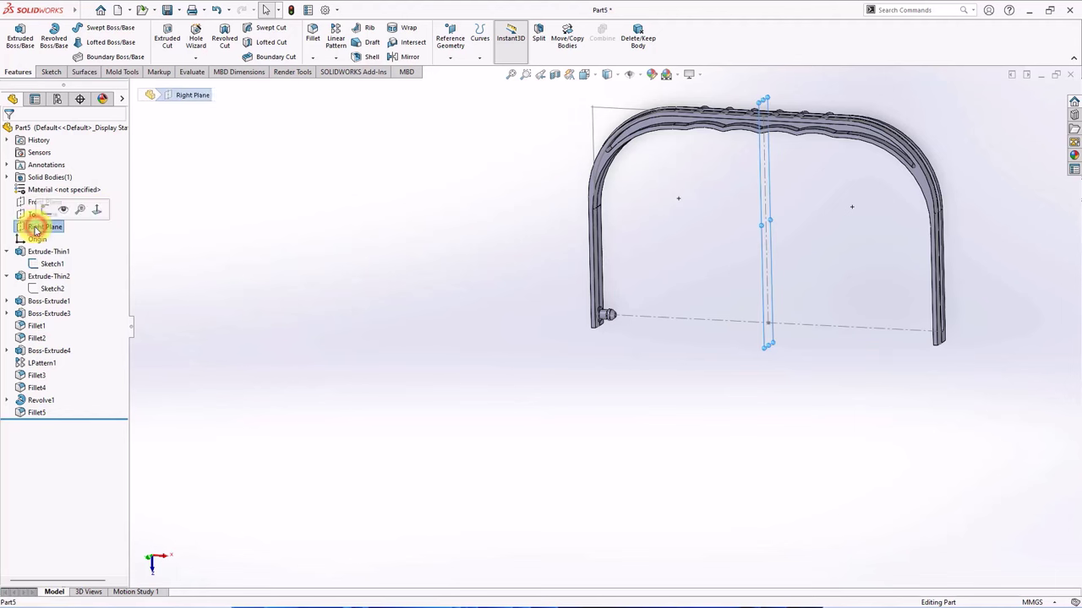
{"action": "left_click", "coordinate": [409, 58]}
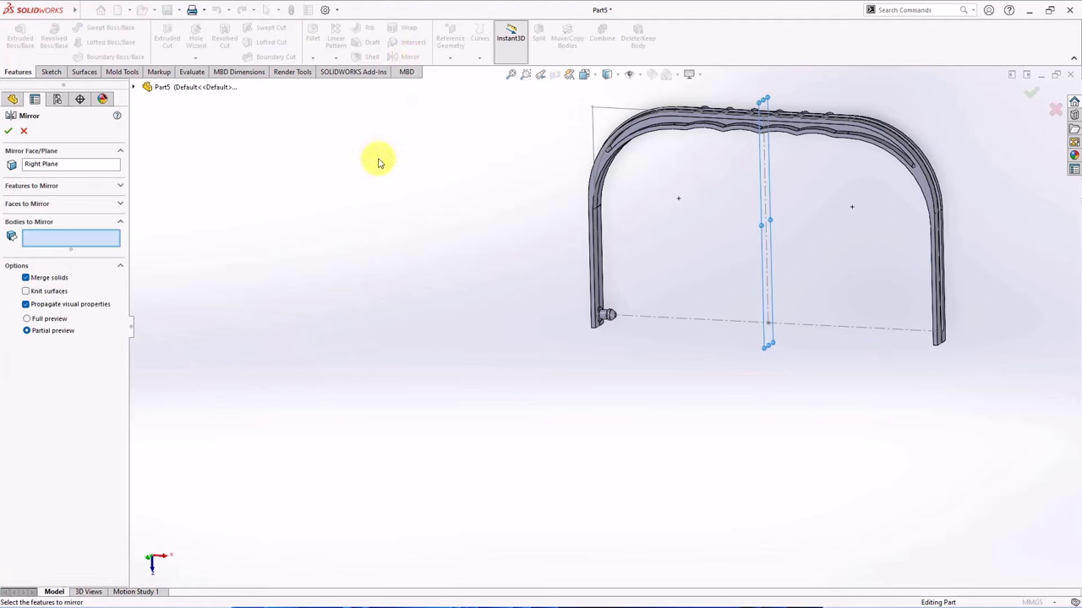
{"action": "left_click", "coordinate": [76, 187]}
{"action": "left_click", "coordinate": [137, 90]}
{"action": "left_click", "coordinate": [175, 335]}
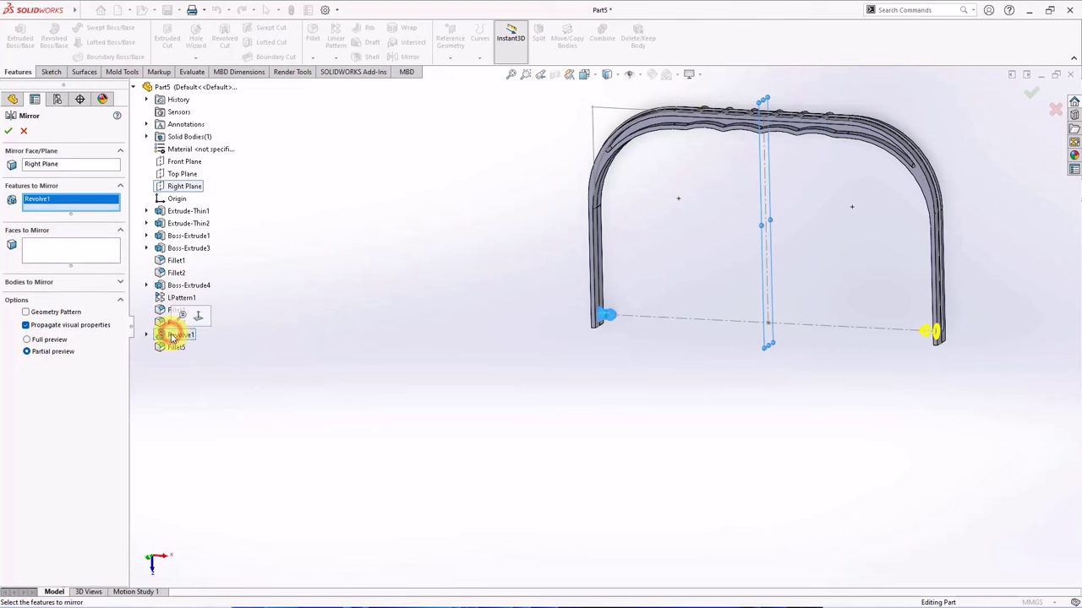
{"action": "left_click", "coordinate": [160, 348]}
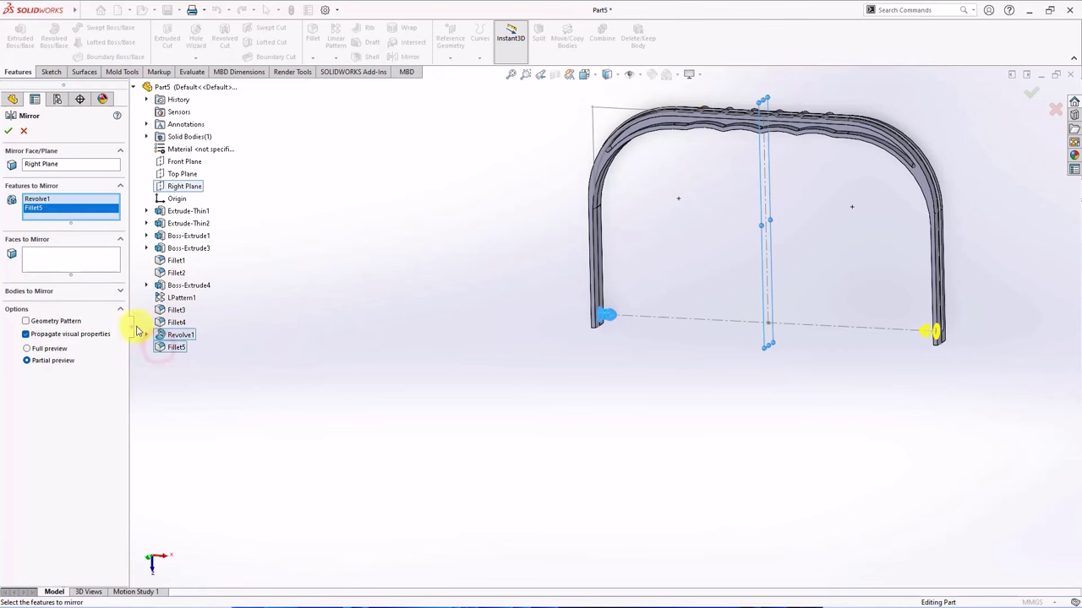
{"action": "left_click", "coordinate": [9, 132]}
Step: Round the end of the original pin's leg with a full round fillet between its two side faces, using both end faces as center
{"action": "scroll", "coordinate": [709, 347], "scroll_direction": "down", "scroll_amount": 5}
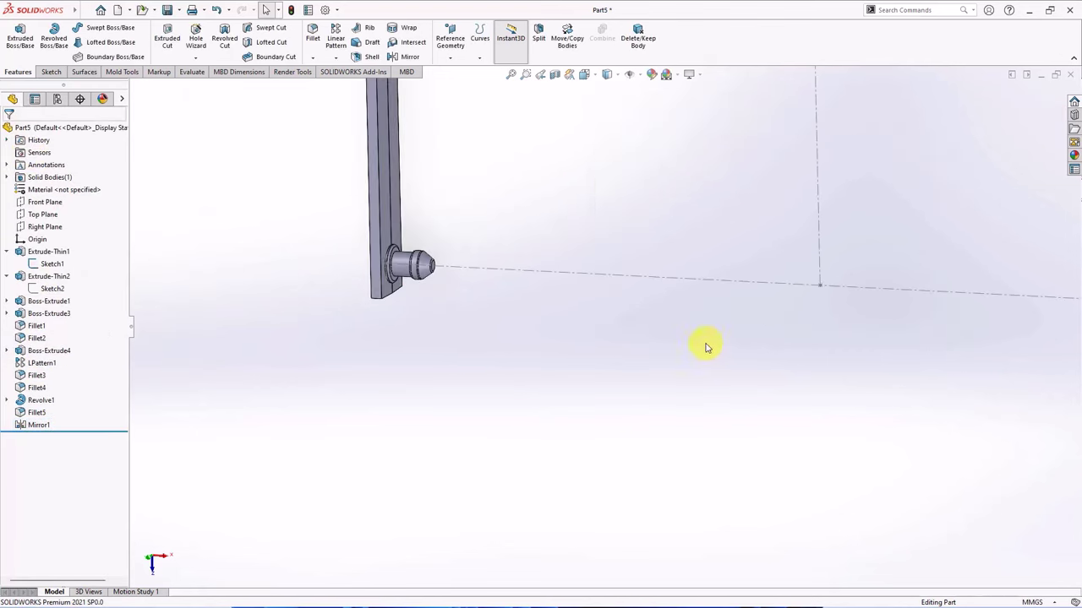
{"action": "middle_click_drag", "start_coordinate": [635, 354], "coordinate": [628, 326]}
{"action": "left_click", "coordinate": [311, 32]}
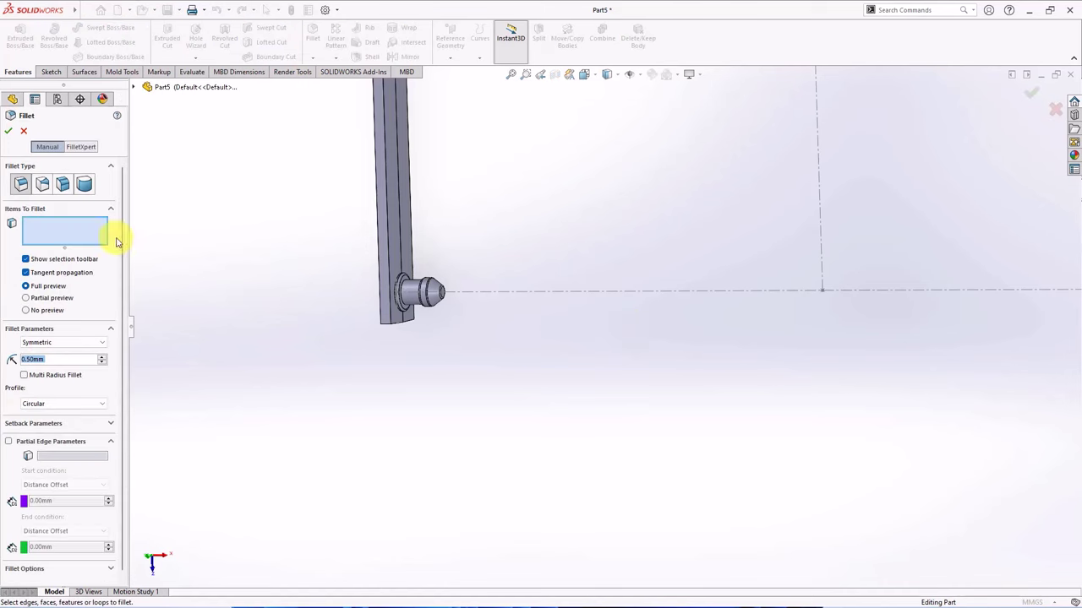
{"action": "left_click", "coordinate": [85, 184]}
{"action": "middle_click_drag", "start_coordinate": [254, 245], "coordinate": [285, 234]}
{"action": "left_click", "coordinate": [384, 300]}
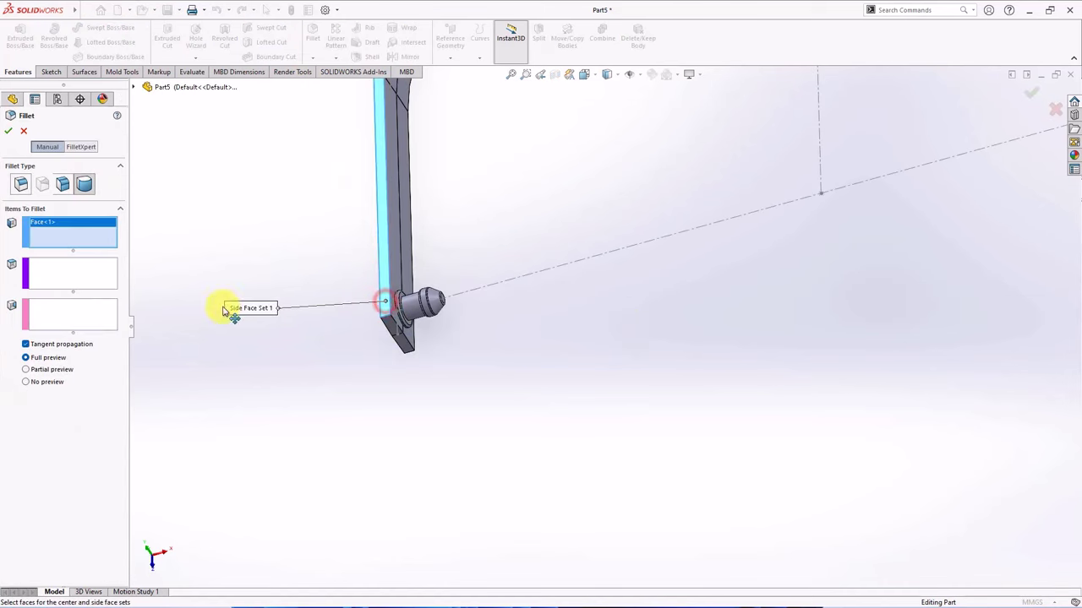
{"action": "scroll", "coordinate": [364, 380], "scroll_direction": "down", "scroll_amount": 3}
{"action": "left_click", "coordinate": [456, 276]}
{"action": "left_click", "coordinate": [495, 313]}
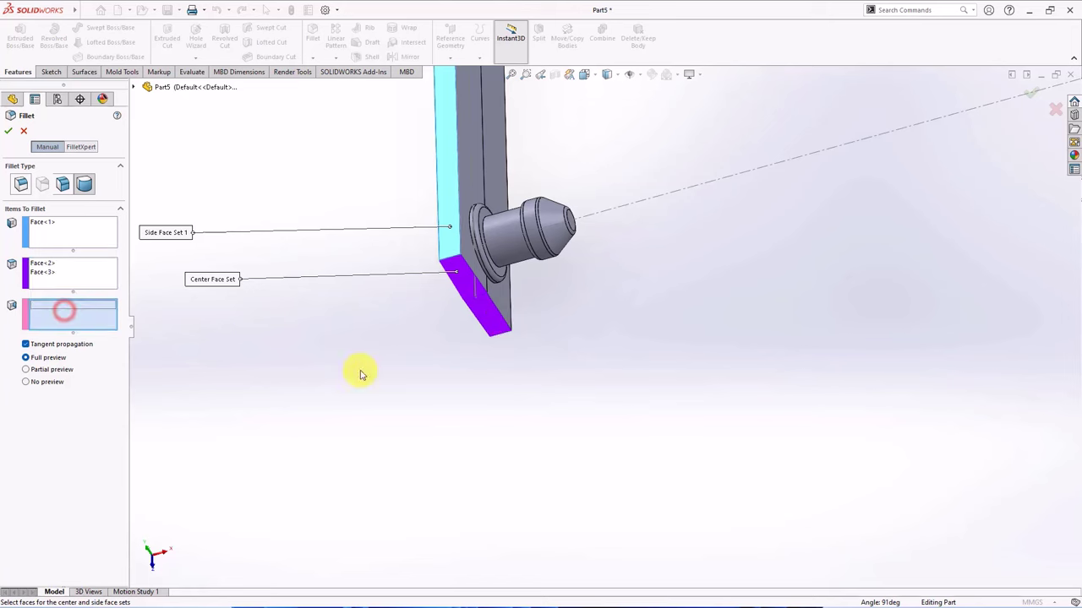
{"action": "middle_click_drag", "start_coordinate": [358, 369], "coordinate": [563, 328]}
{"action": "left_click", "coordinate": [564, 328]}
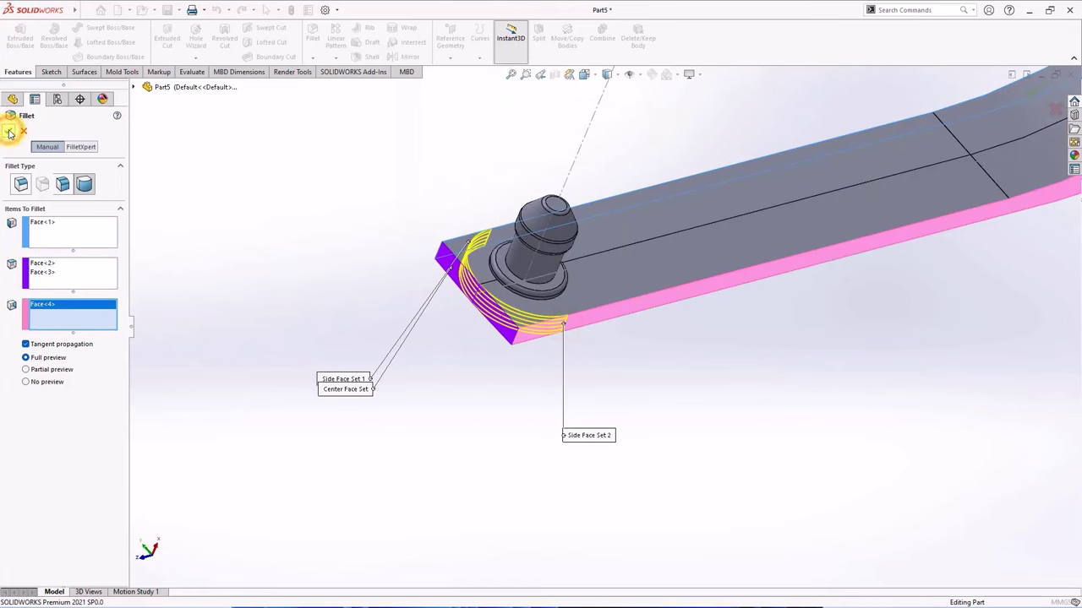
{"action": "left_click", "coordinate": [9, 131]}
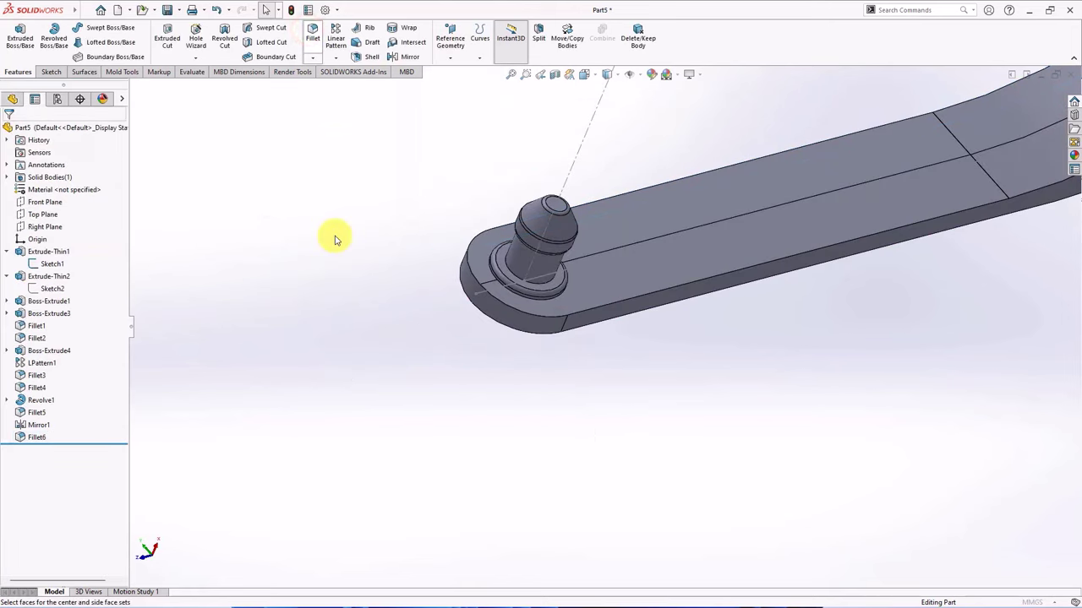
Step: Apply a full round fillet to the mirrored pin's leg end, with both end faces as center between the two side faces
{"action": "scroll", "coordinate": [335, 240], "scroll_direction": "up", "scroll_amount": 9}
{"action": "scroll", "coordinate": [672, 135], "scroll_direction": "down", "scroll_amount": 8}
{"action": "left_click", "coordinate": [618, 250]}
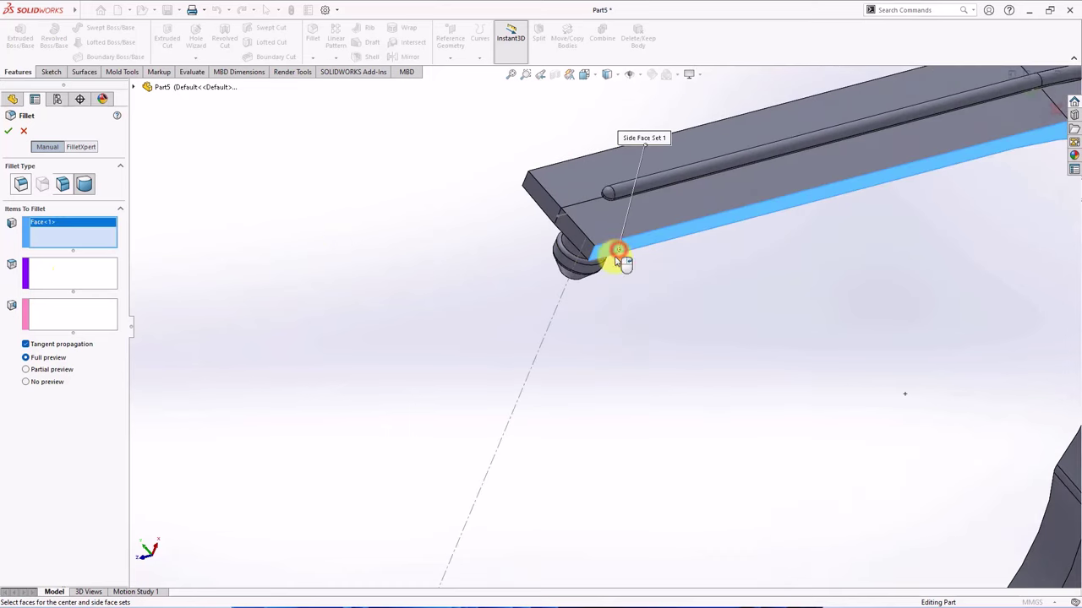
{"action": "left_click", "coordinate": [69, 276]}
{"action": "left_click", "coordinate": [540, 187]}
{"action": "middle_click_drag", "start_coordinate": [540, 188], "coordinate": [582, 343]}
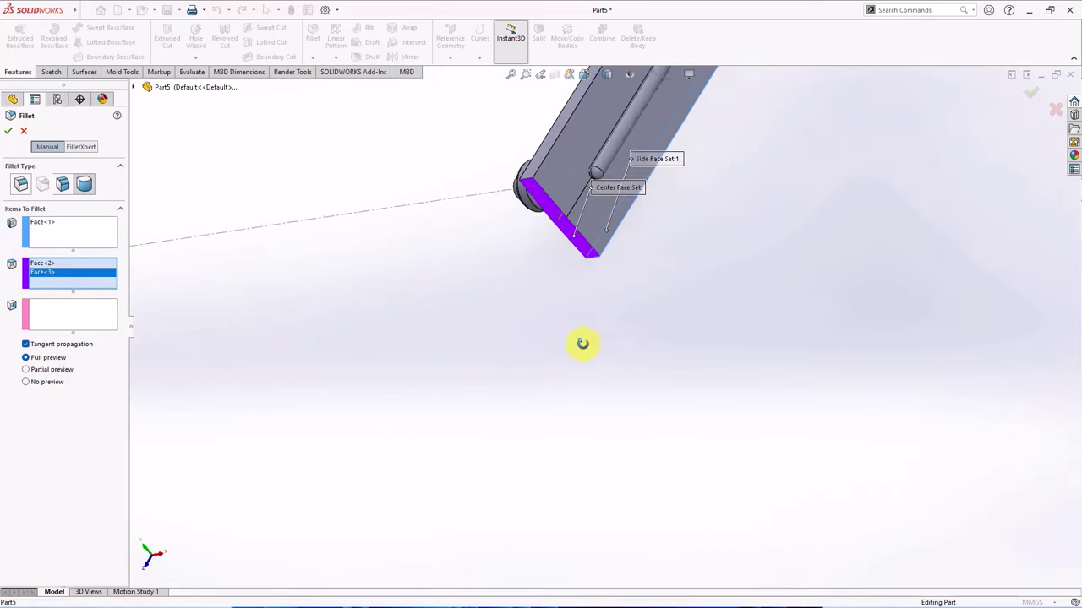
{"action": "left_click", "coordinate": [81, 320]}
{"action": "left_click", "coordinate": [536, 160]}
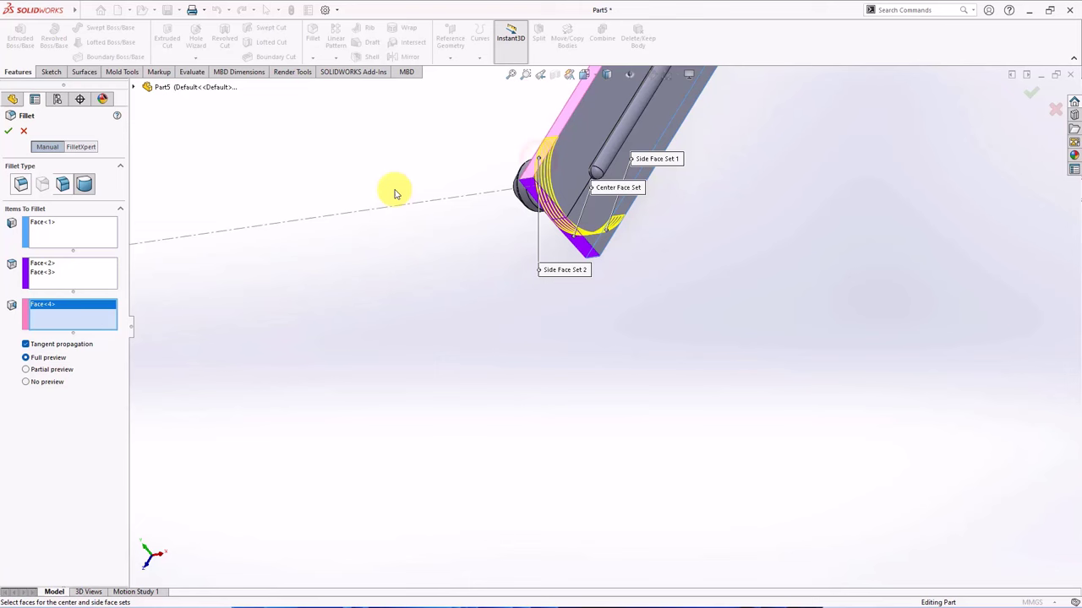
{"action": "left_click", "coordinate": [9, 134]}
Step: Begin a 1 mm symmetric fillet and select the tangent edge chain around the inner face of the original pin's leg
{"action": "middle_click_drag", "start_coordinate": [485, 343], "coordinate": [565, 391]}
{"action": "scroll", "coordinate": [580, 377], "scroll_direction": "up", "scroll_amount": 8}
{"action": "scroll", "coordinate": [447, 267], "scroll_direction": "down", "scroll_amount": 5}
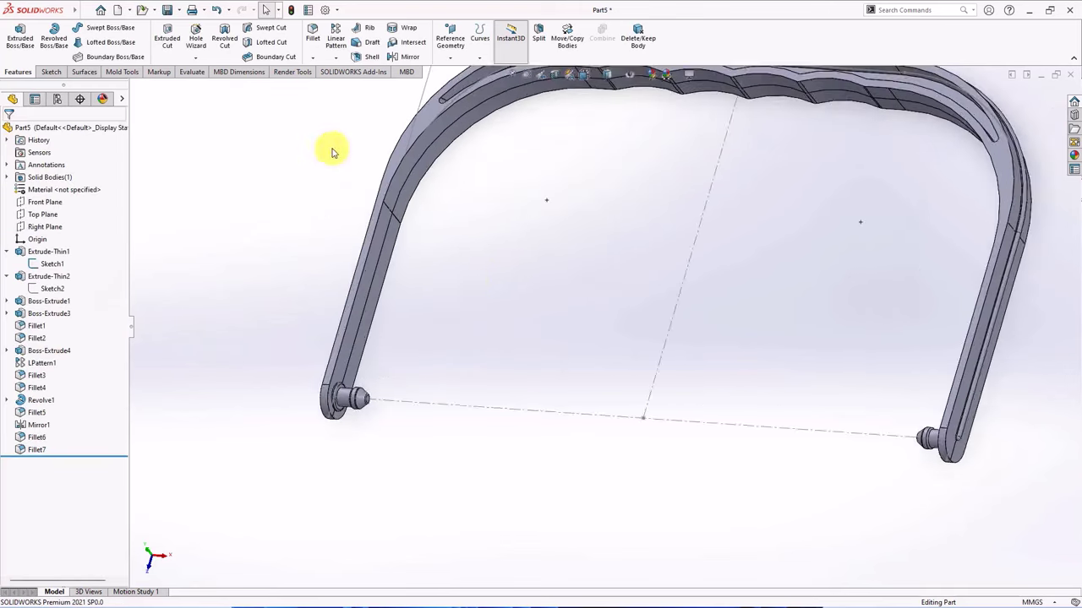
{"action": "scroll", "coordinate": [332, 152], "scroll_direction": "up", "scroll_amount": 4}
{"action": "left_click", "coordinate": [311, 36]}
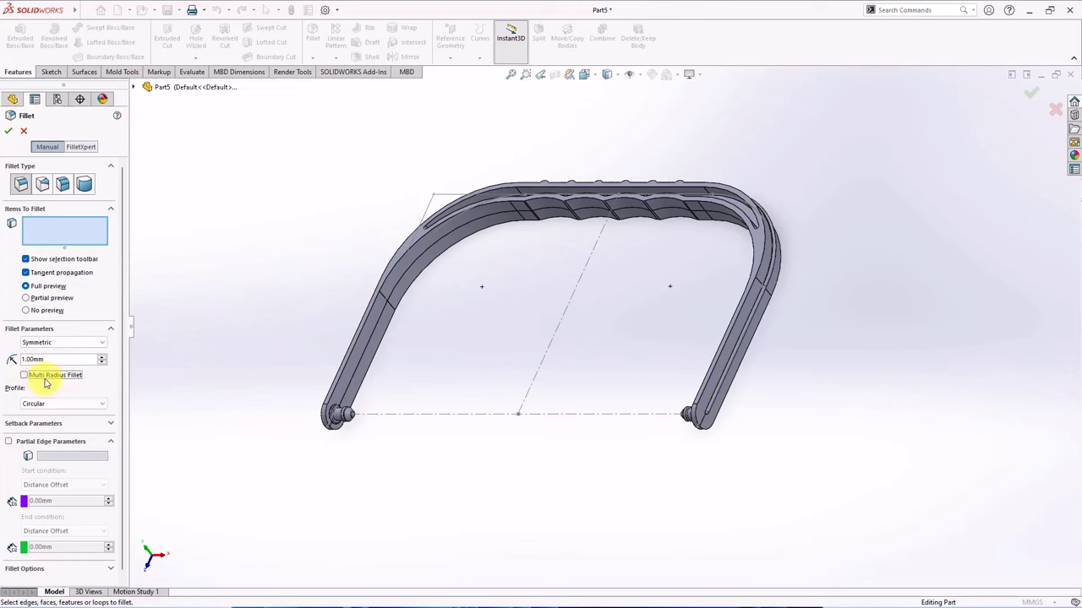
{"action": "scroll", "coordinate": [391, 376], "scroll_direction": "down", "scroll_amount": 4}
{"action": "right_click", "coordinate": [386, 335]}
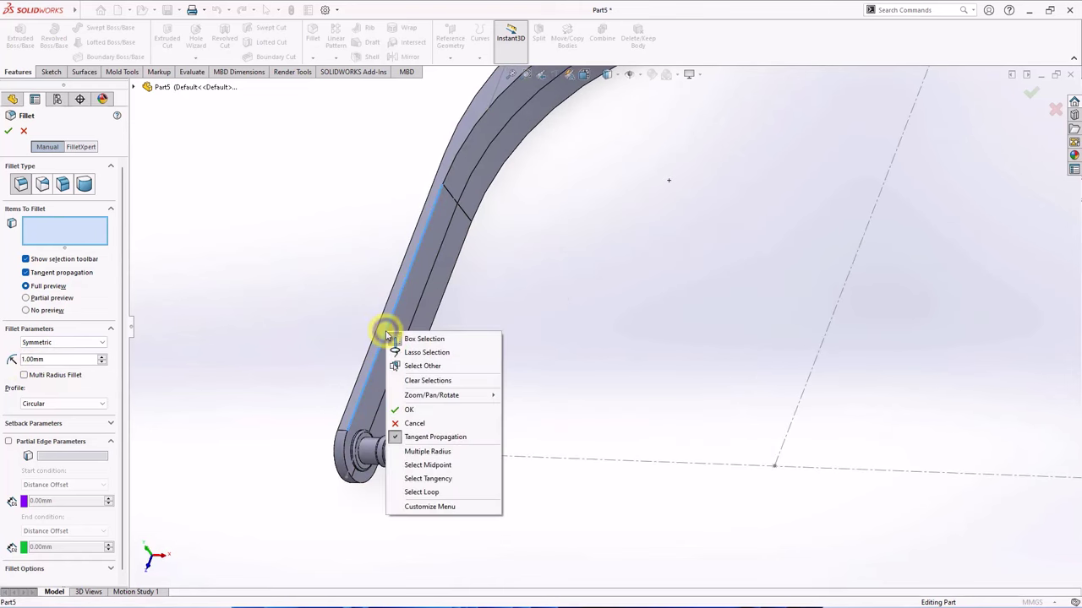
{"action": "left_click", "coordinate": [437, 479]}
{"action": "scroll", "coordinate": [496, 253], "scroll_direction": "up", "scroll_amount": 3}
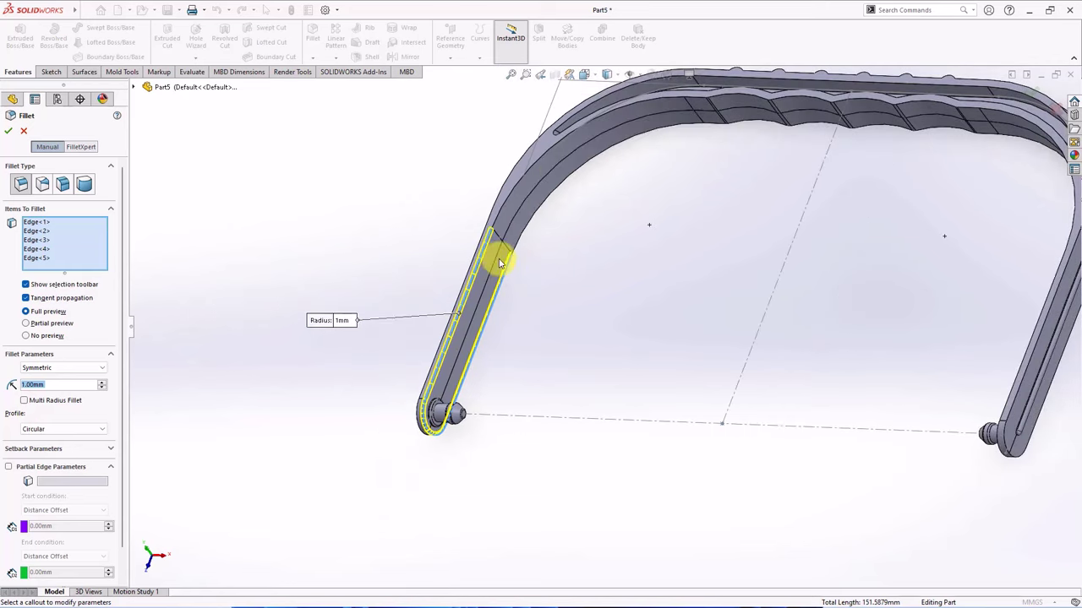
Step: Add the two tangent edge chains that run along the arch's inner face and the scalloped grip to the fillet
{"action": "right_click", "coordinate": [545, 155]}
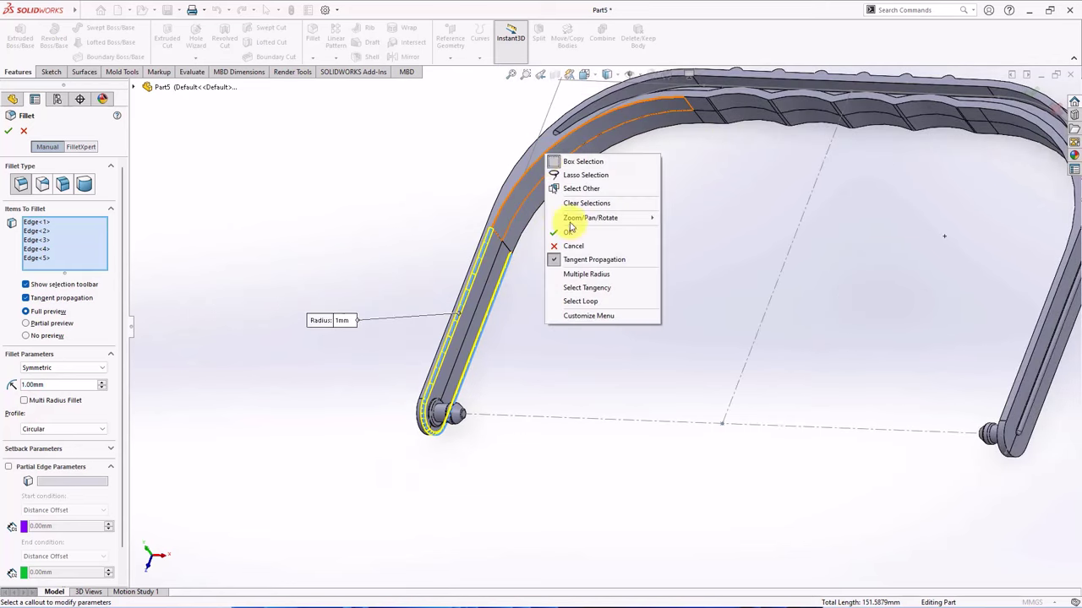
{"action": "left_click", "coordinate": [578, 290]}
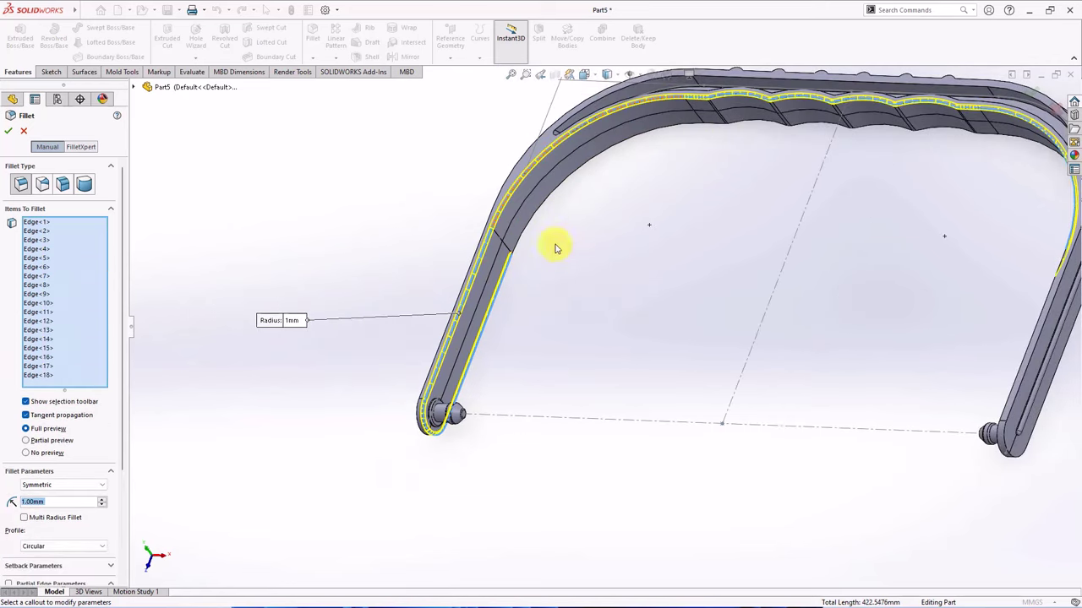
{"action": "right_click", "coordinate": [546, 204]}
{"action": "left_click", "coordinate": [585, 337]}
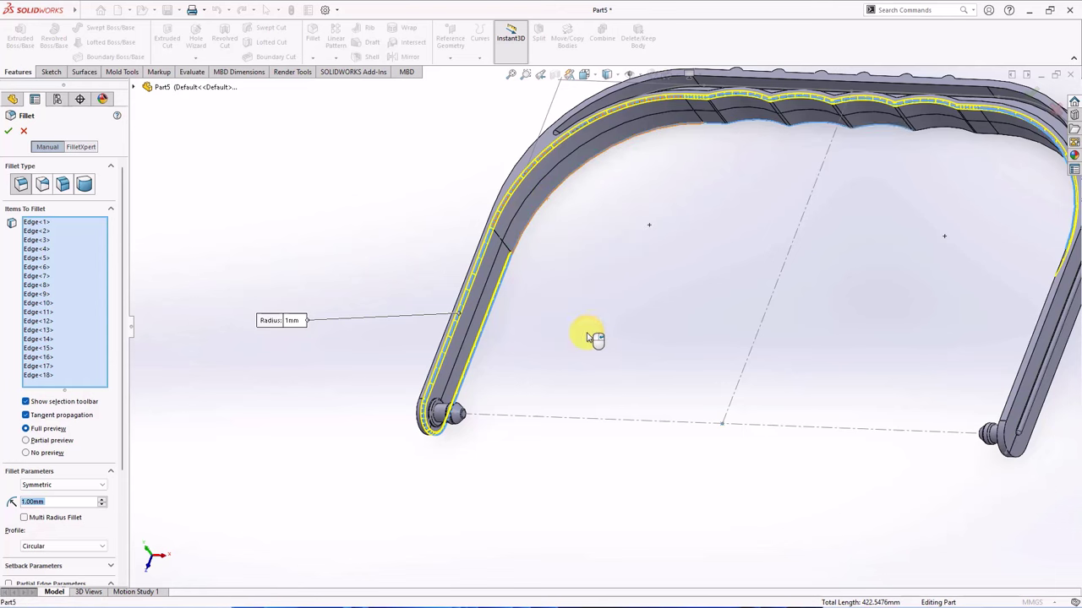
Step: Add the tangent edge chains around the inner and outer faces of the mirrored pin's leg to the 1 mm fillet
{"action": "scroll", "coordinate": [601, 328], "scroll_direction": "up", "scroll_amount": 4}
{"action": "middle_click_drag", "start_coordinate": [683, 340], "coordinate": [833, 386]}
{"action": "scroll", "coordinate": [835, 386], "scroll_direction": "down", "scroll_amount": 4}
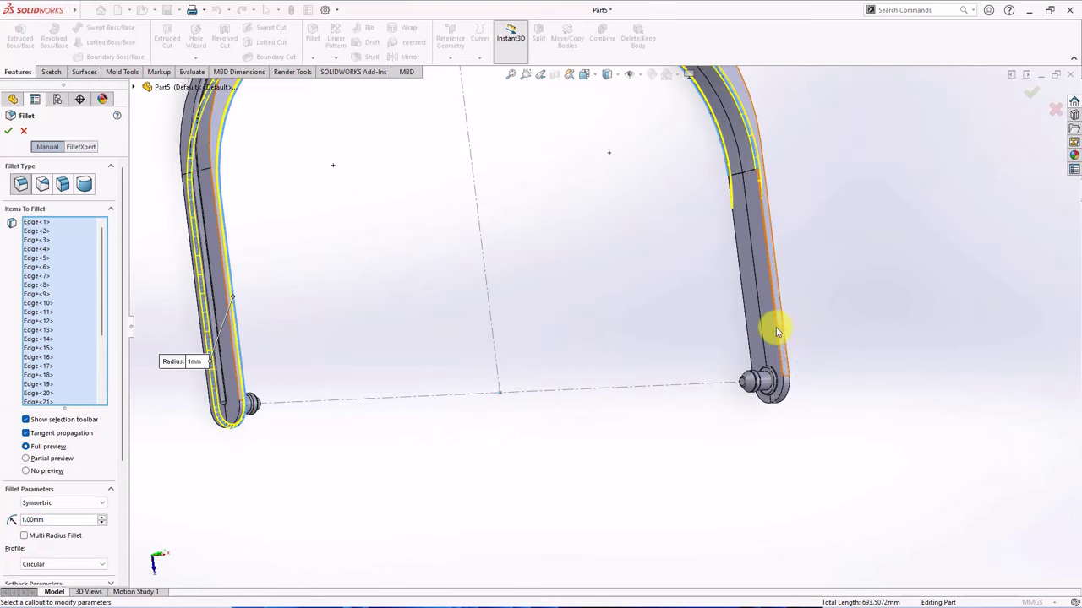
{"action": "right_click", "coordinate": [775, 328]}
{"action": "left_click", "coordinate": [818, 475]}
{"action": "middle_click_drag", "start_coordinate": [828, 480], "coordinate": [794, 359]}
{"action": "right_click", "coordinate": [777, 348]}
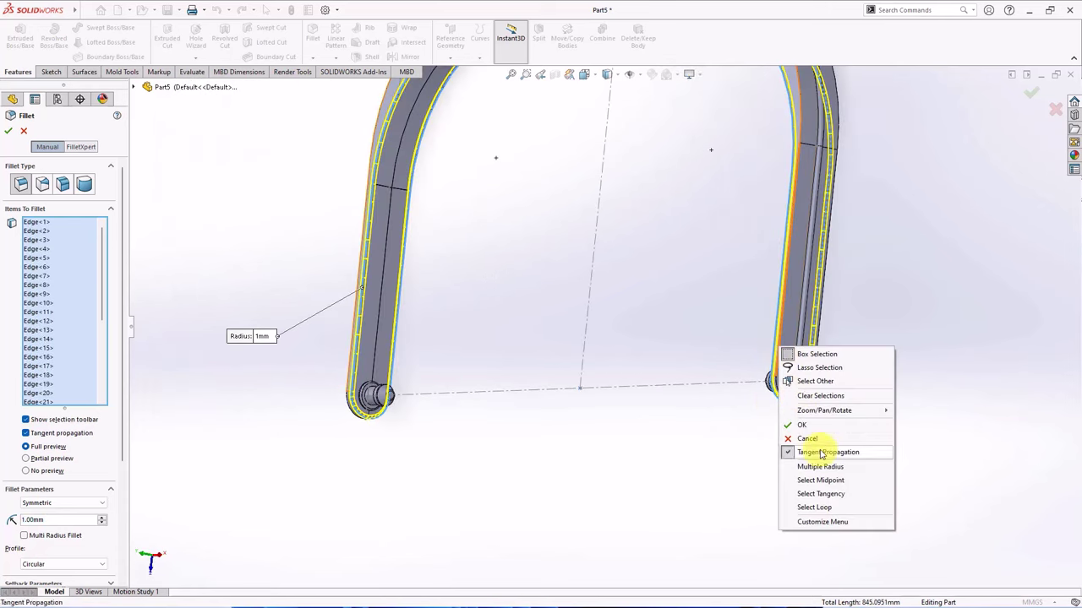
{"action": "left_click", "coordinate": [826, 497]}
{"action": "key", "text": "f"}
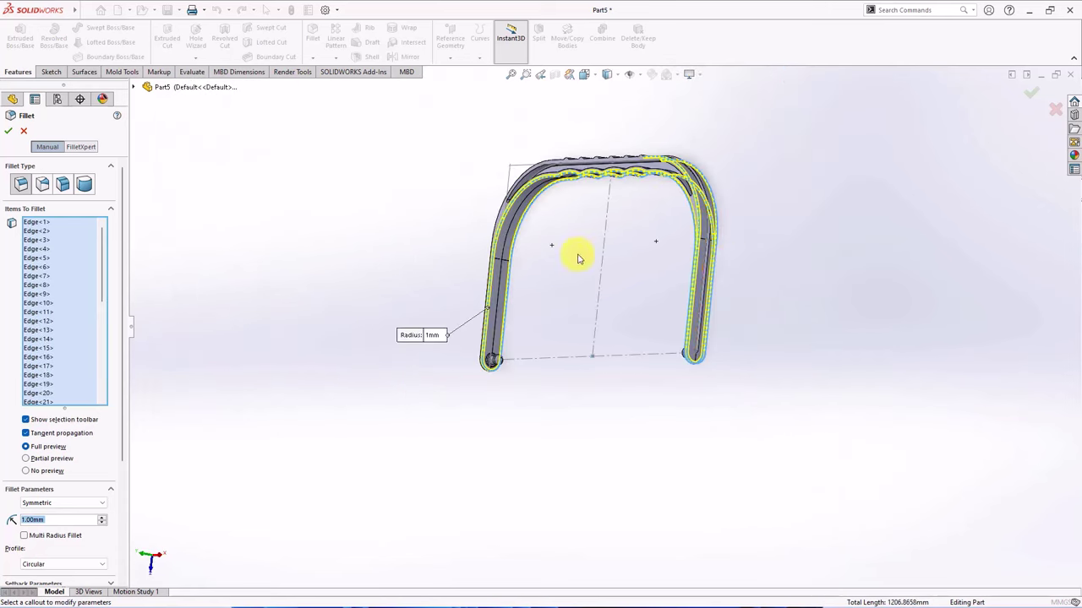
Step: Add the tangent edge chain around the outer face of the original pin's leg to the fillet, keeping full preview
{"action": "scroll", "coordinate": [483, 282], "scroll_direction": "down", "scroll_amount": 5}
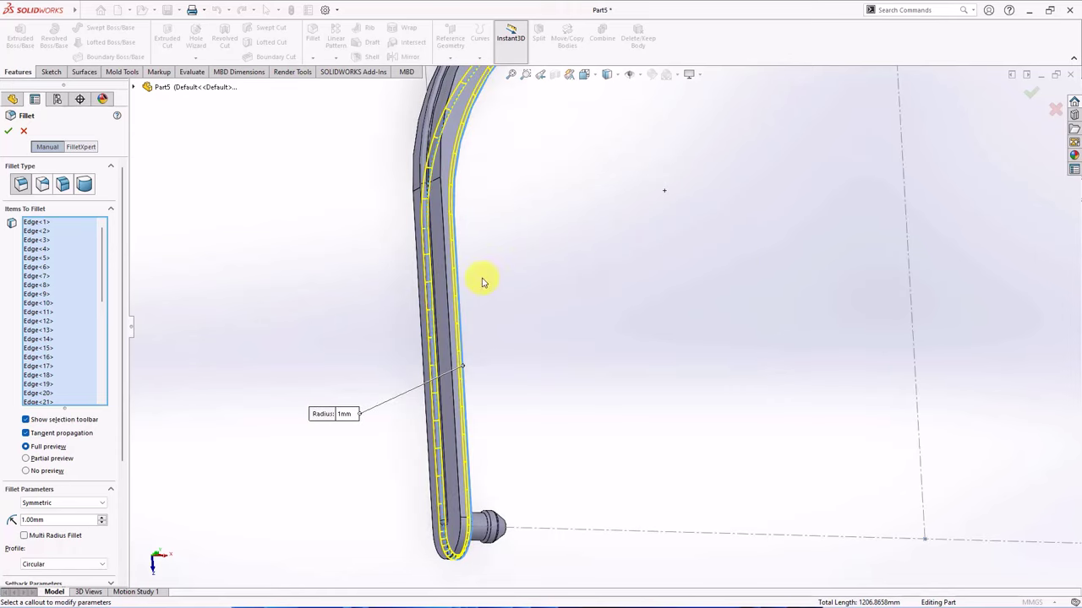
{"action": "left_click", "coordinate": [26, 458]}
{"action": "right_click", "coordinate": [459, 469]}
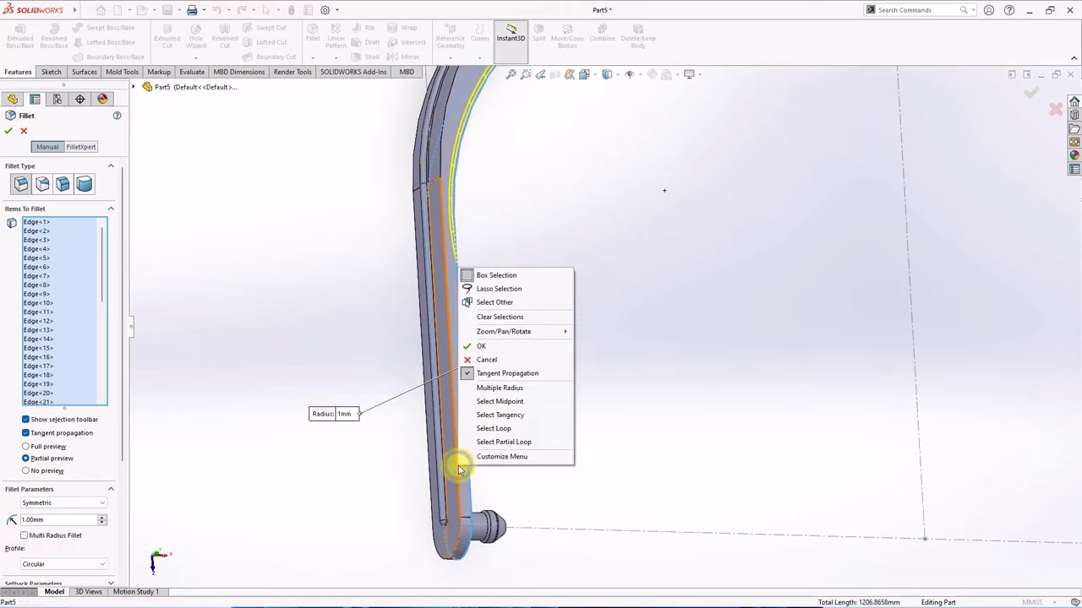
{"action": "left_click", "coordinate": [503, 416]}
{"action": "middle_click_drag", "start_coordinate": [509, 419], "coordinate": [474, 423]}
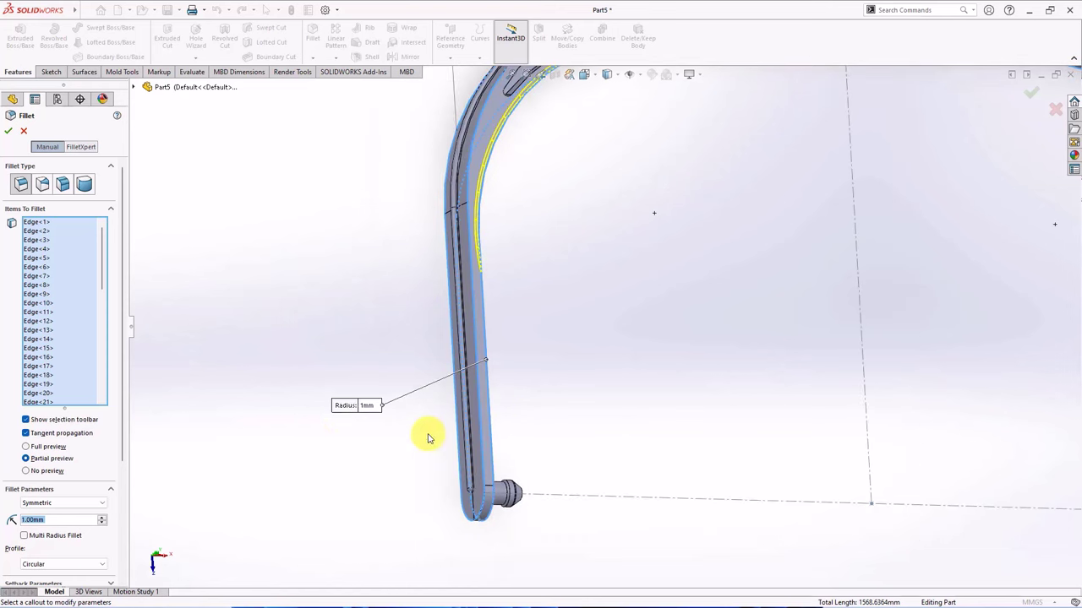
{"action": "left_click", "coordinate": [26, 447]}
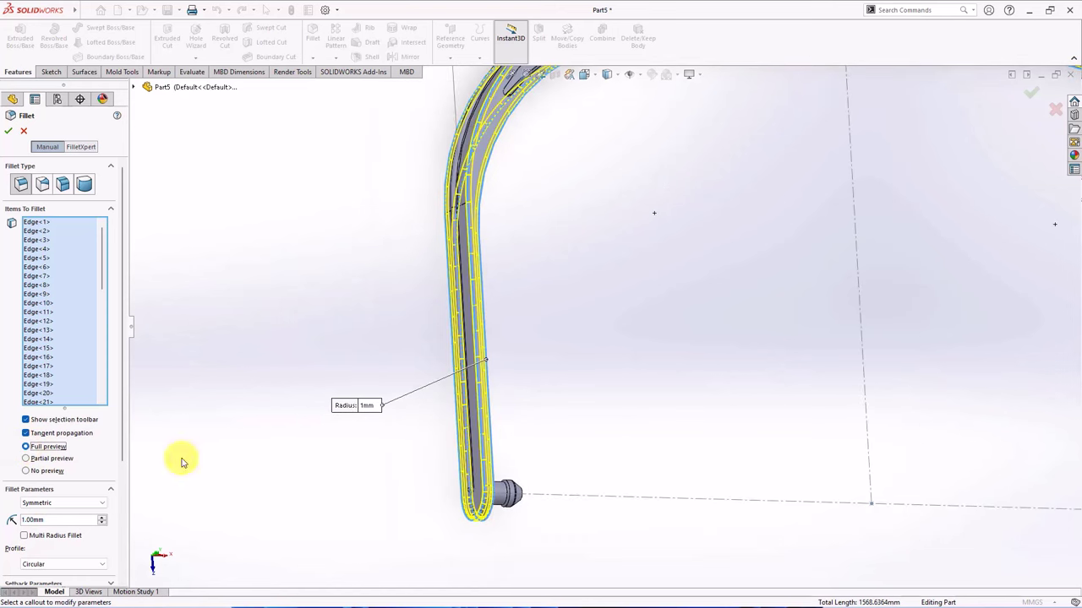
Step: Add the edge loop that runs over the rib ends along one outer side of the grip to the 1 mm fillet
{"action": "scroll", "coordinate": [693, 278], "scroll_direction": "up", "scroll_amount": 5}
{"action": "middle_click_drag", "start_coordinate": [693, 278], "coordinate": [712, 229]}
{"action": "scroll", "coordinate": [627, 232], "scroll_direction": "down", "scroll_amount": 6}
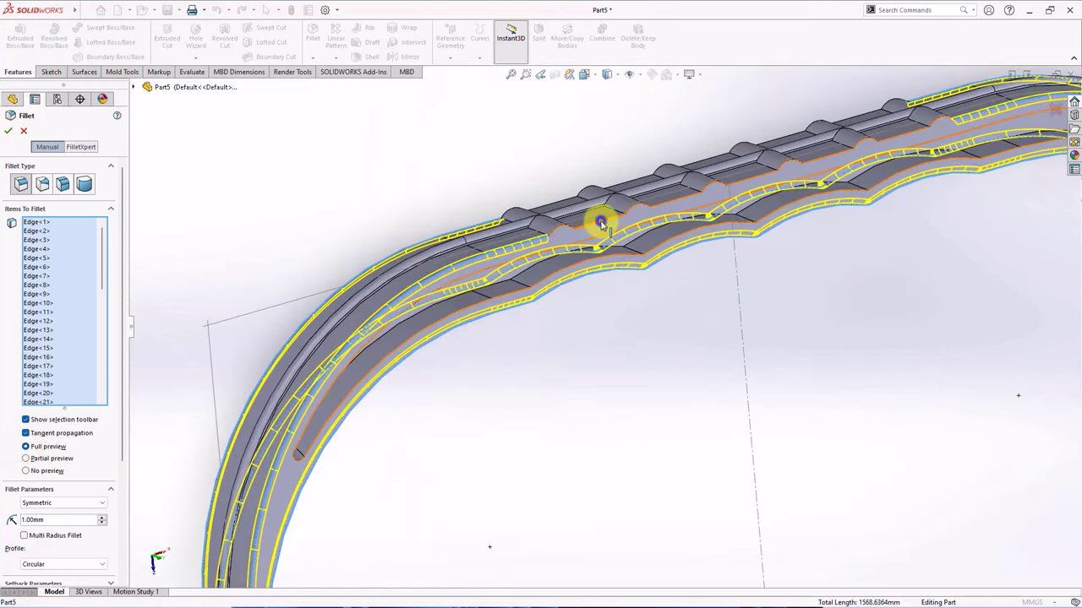
{"action": "right_click", "coordinate": [601, 222]}
{"action": "scroll", "coordinate": [555, 398], "scroll_direction": "down", "scroll_amount": 6}
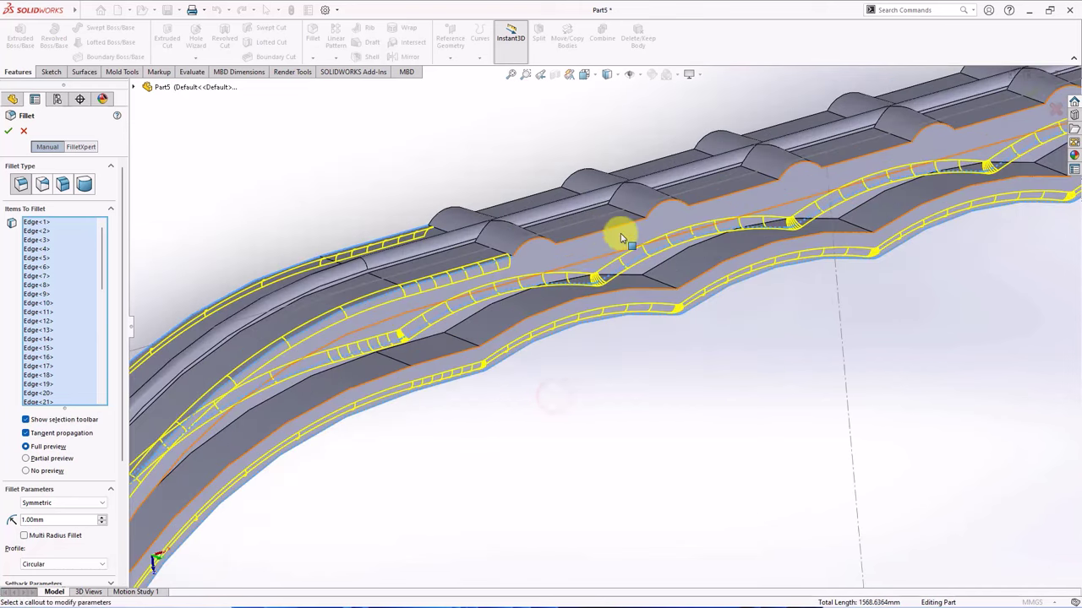
{"action": "left_click", "coordinate": [549, 221]}
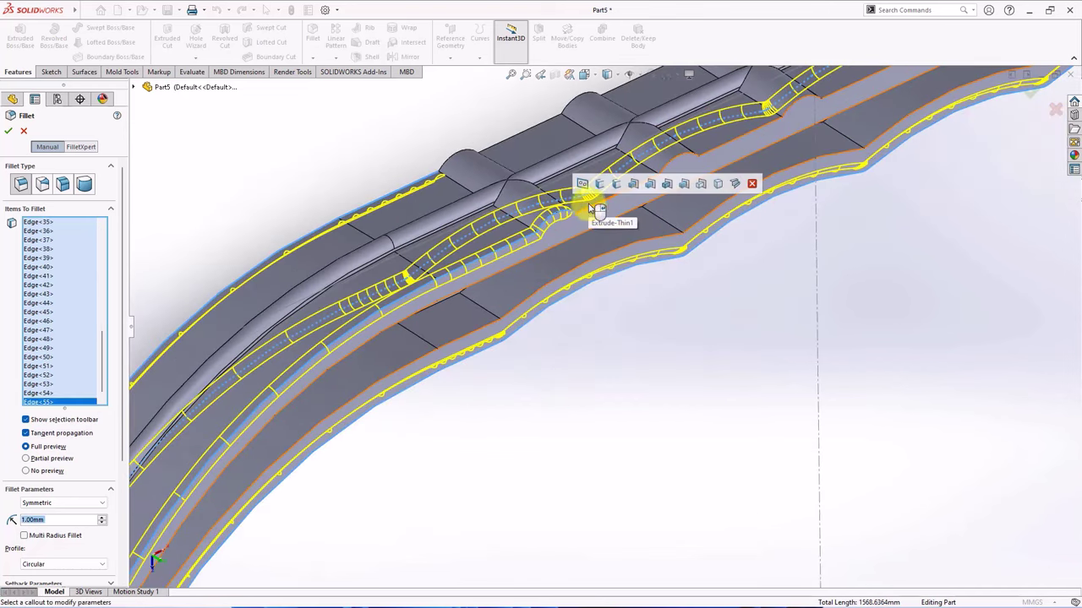
{"action": "left_click", "coordinate": [582, 184]}
Step: Add the matching rib-end edge loop on the opposite outer side of the grip and accept the 1 mm fillet
{"action": "scroll", "coordinate": [617, 234], "scroll_direction": "up", "scroll_amount": 3}
{"action": "scroll", "coordinate": [577, 216], "scroll_direction": "down", "scroll_amount": 2}
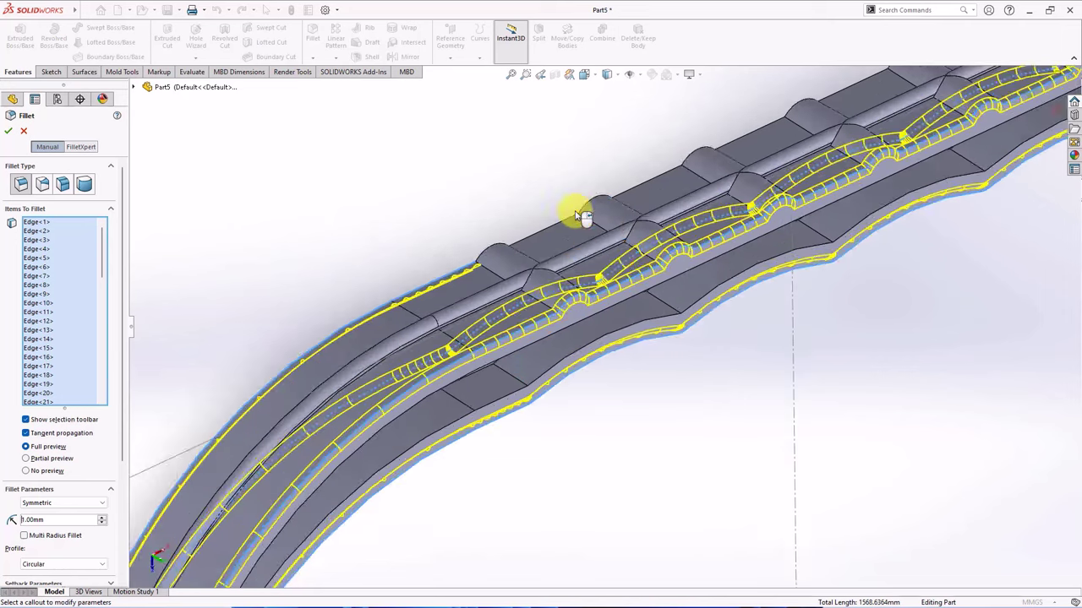
{"action": "scroll", "coordinate": [583, 216], "scroll_direction": "down", "scroll_amount": 3}
{"action": "left_click", "coordinate": [454, 278]}
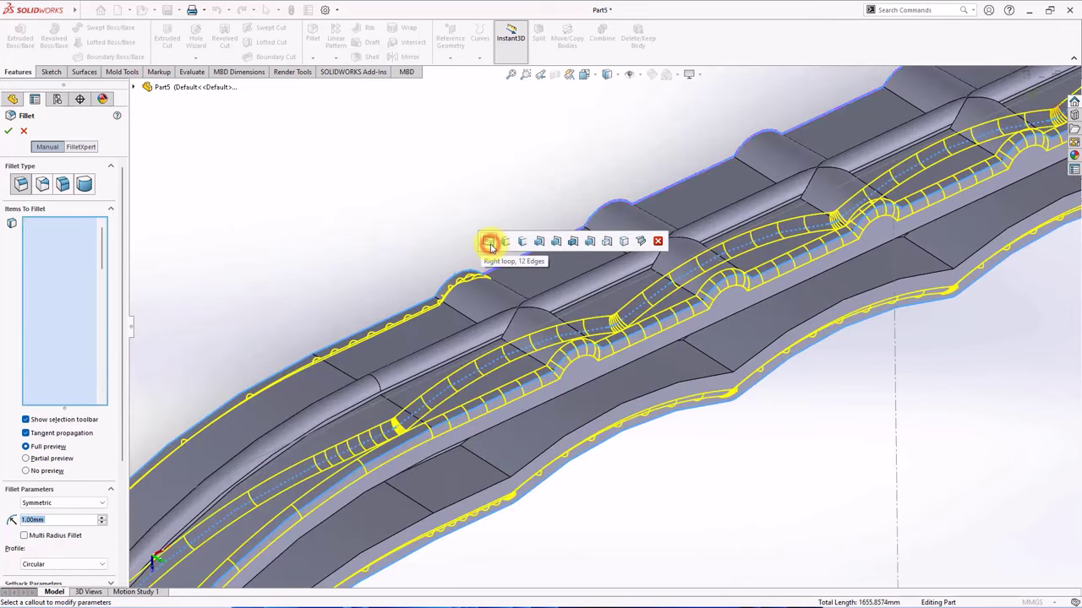
{"action": "left_click", "coordinate": [491, 246]}
{"action": "scroll", "coordinate": [490, 244], "scroll_direction": "up", "scroll_amount": 6}
{"action": "middle_click_drag", "start_coordinate": [755, 273], "coordinate": [689, 412]}
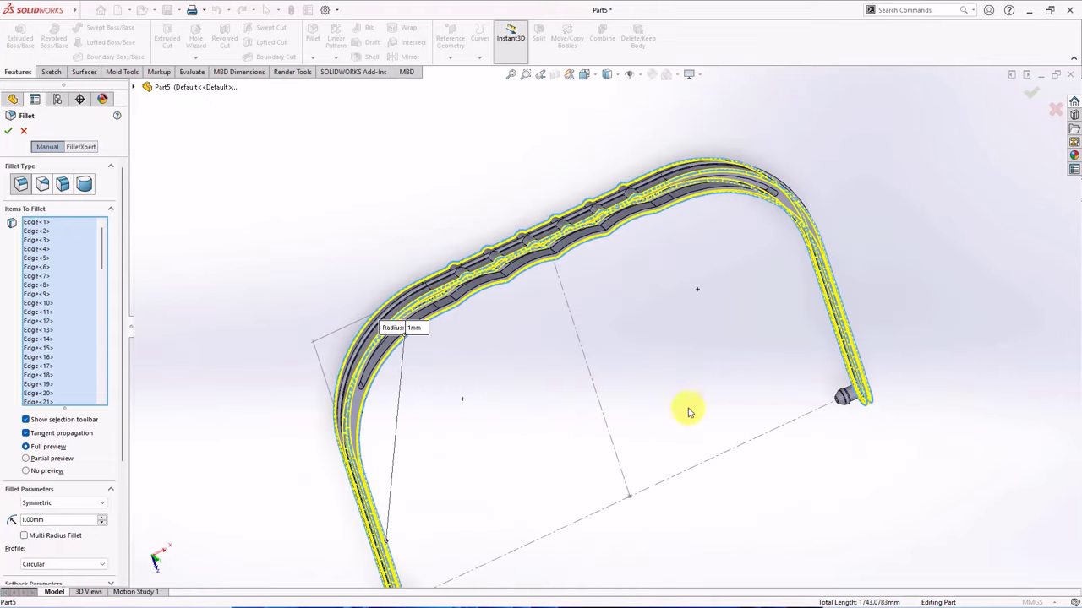
{"action": "left_click", "coordinate": [10, 134]}
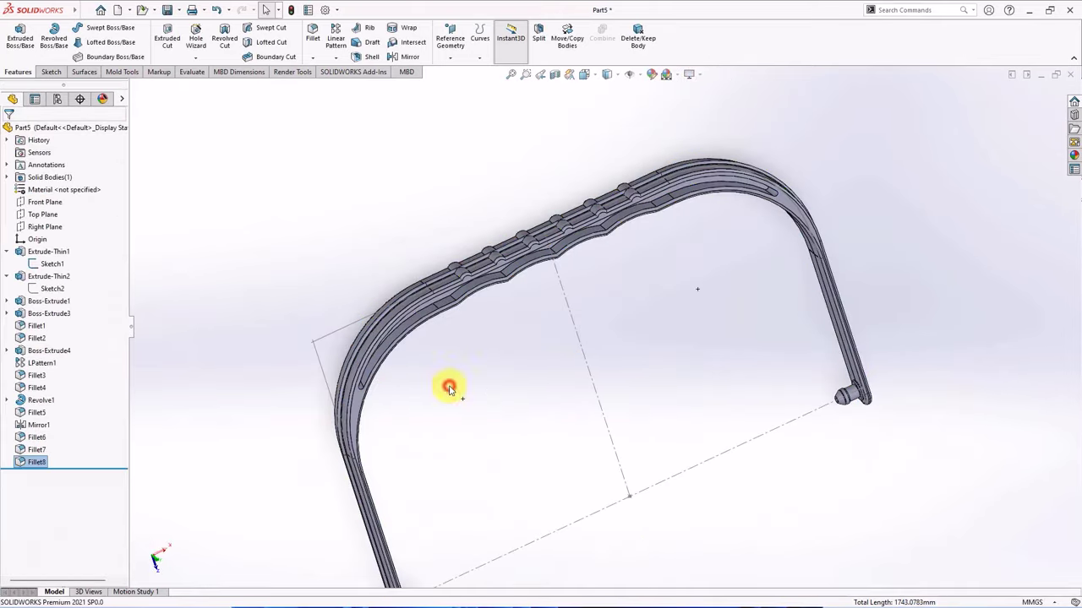
Step: Begin another 1 mm symmetric fillet and select the tangent edges and scalloped edges around the grip recess on one side
{"action": "middle_click_drag", "start_coordinate": [446, 381], "coordinate": [447, 427]}
{"action": "scroll", "coordinate": [498, 343], "scroll_direction": "down", "scroll_amount": 5}
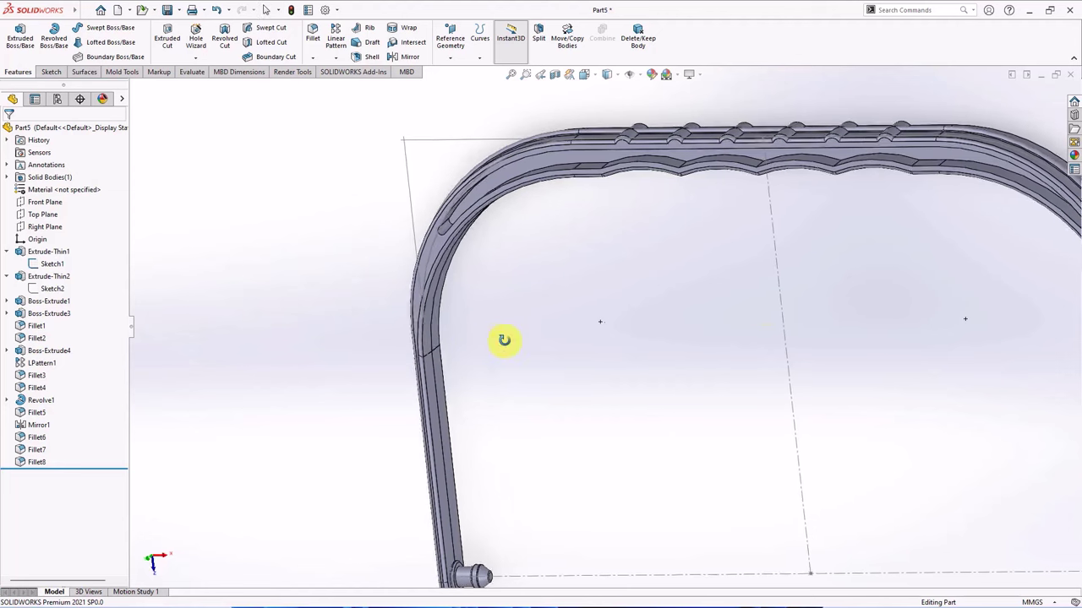
{"action": "left_click", "coordinate": [784, 319]}
{"action": "left_click", "coordinate": [835, 282]}
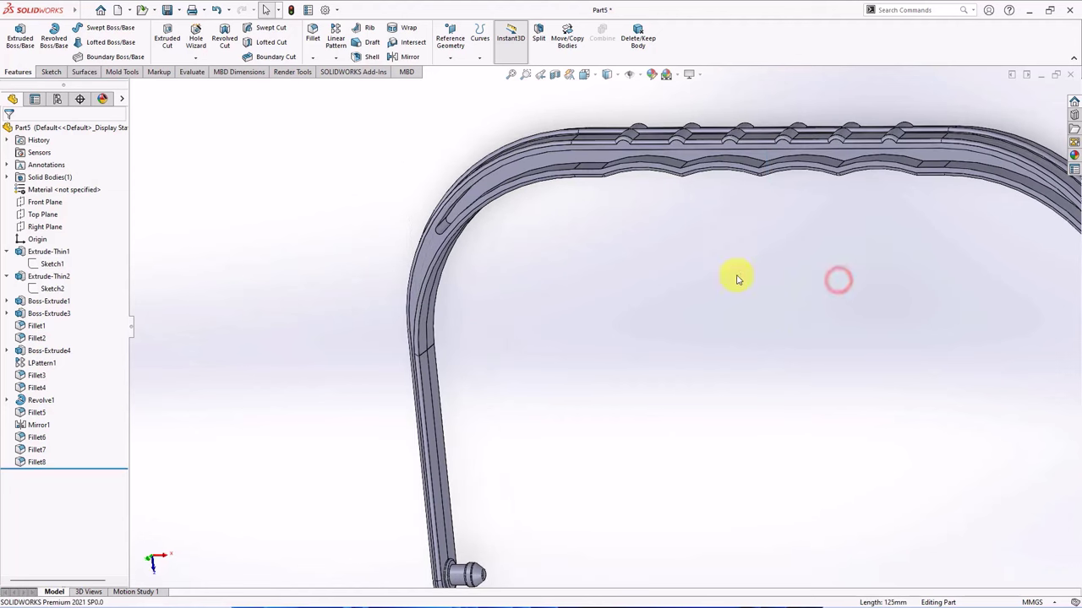
{"action": "middle_click_drag", "start_coordinate": [736, 278], "coordinate": [628, 188]}
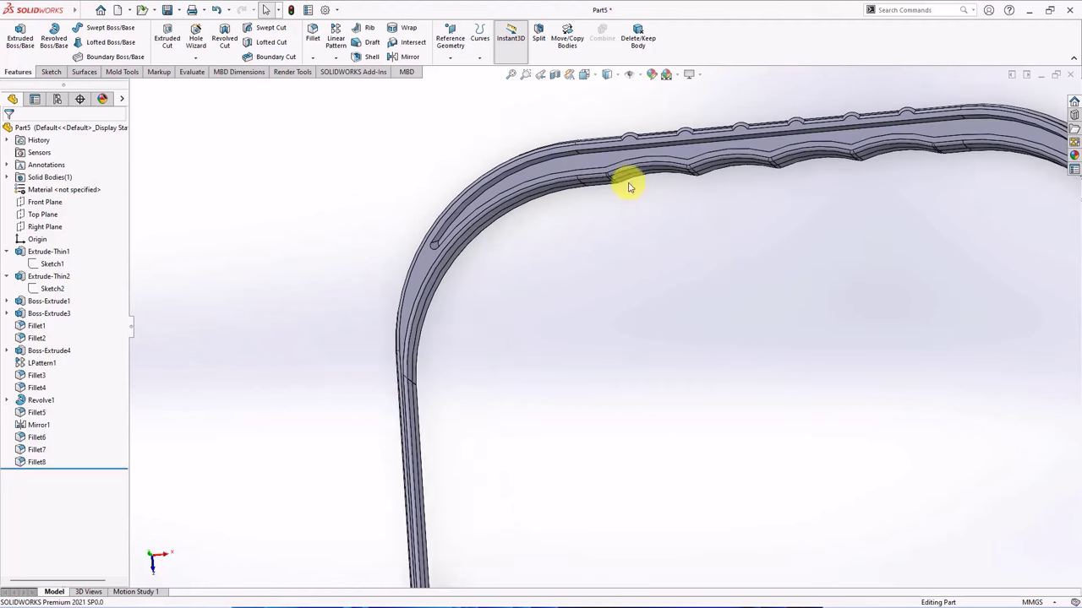
{"action": "left_click", "coordinate": [313, 35]}
{"action": "right_click", "coordinate": [488, 186]}
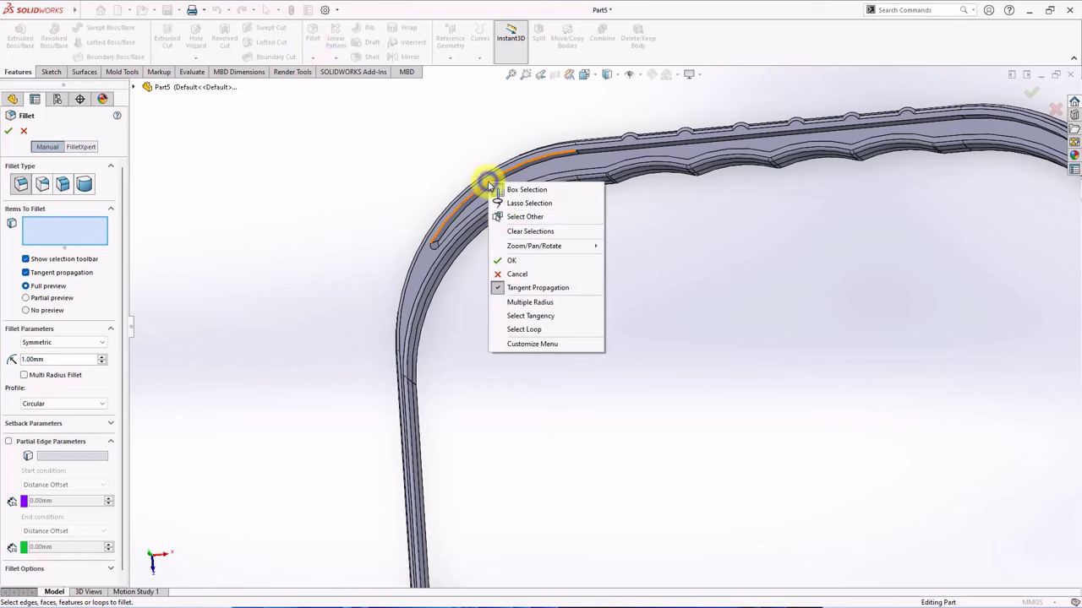
{"action": "left_click", "coordinate": [529, 316]}
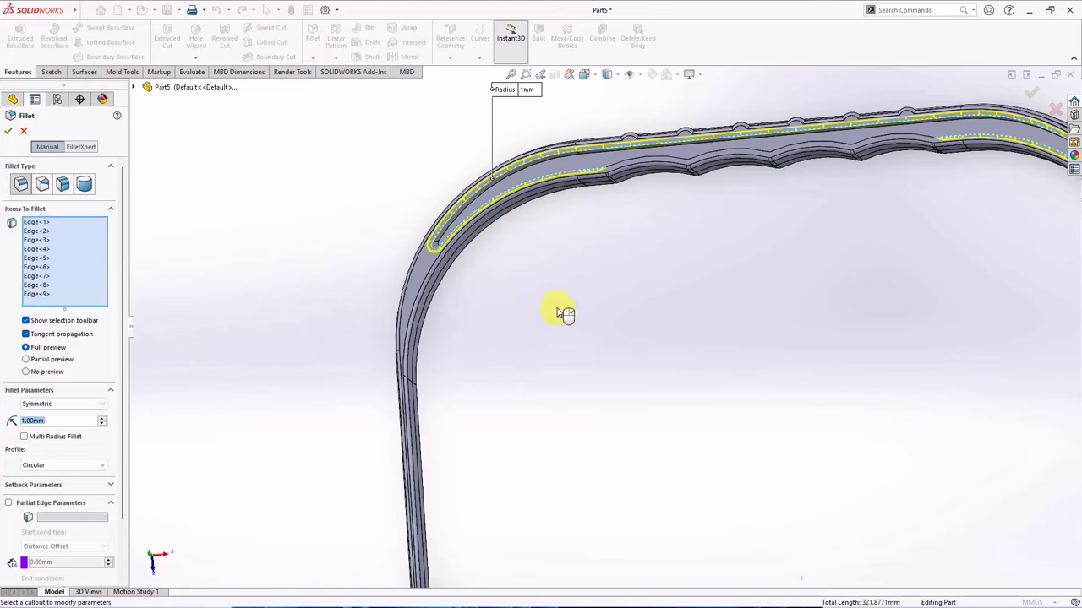
{"action": "scroll", "coordinate": [676, 224], "scroll_direction": "down", "scroll_amount": 3}
{"action": "left_click", "coordinate": [667, 169]}
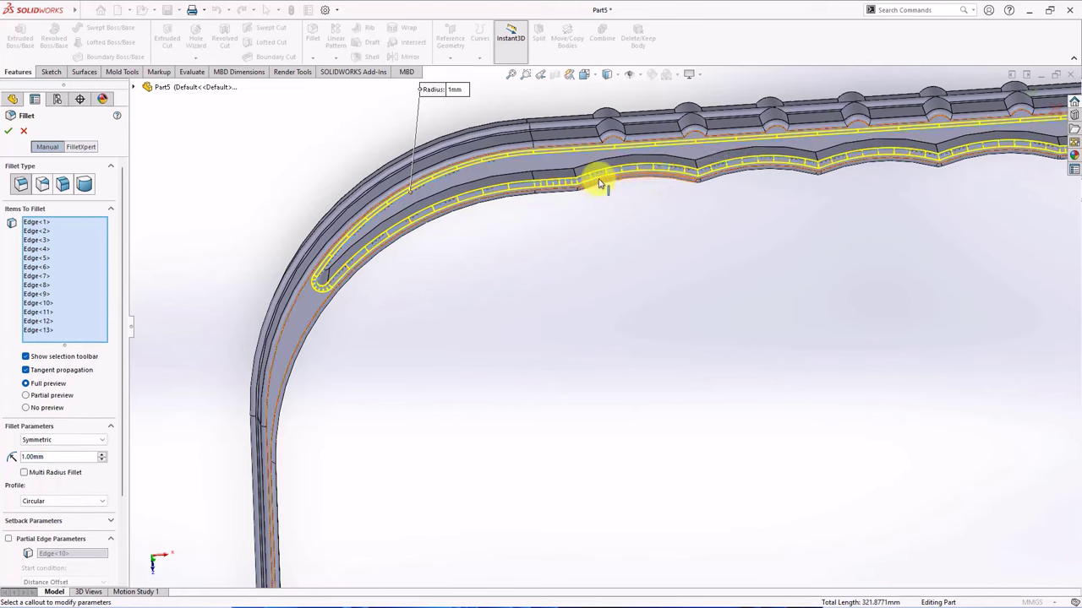
Step: Add the short corner edges between the scallops inside that recess to the fillet
{"action": "scroll", "coordinate": [597, 177], "scroll_direction": "down", "scroll_amount": 3}
{"action": "left_click", "coordinate": [562, 205]}
{"action": "left_click", "coordinate": [791, 188]}
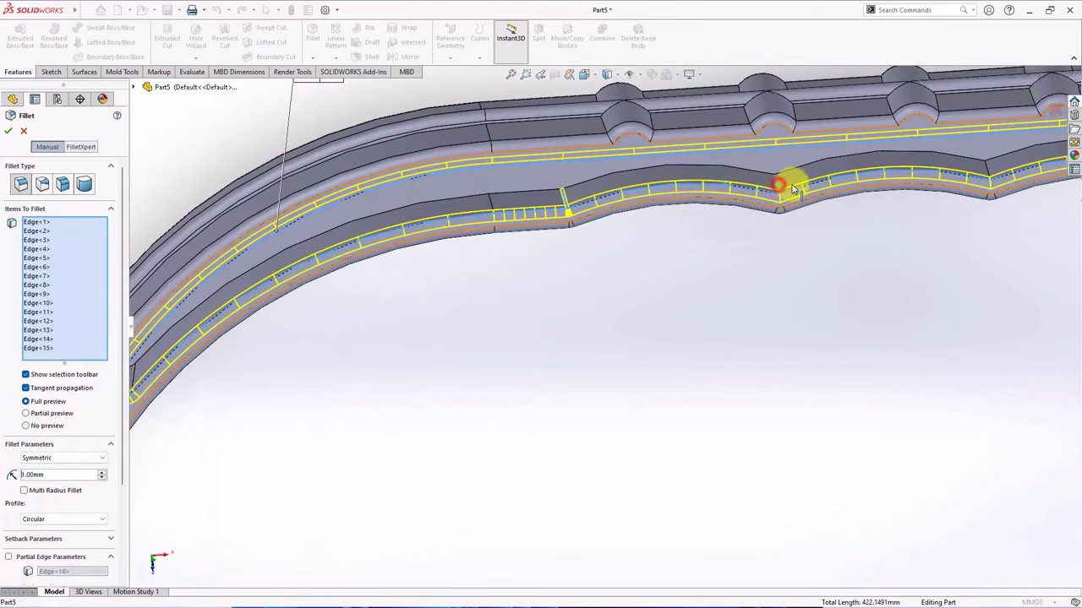
{"action": "left_click", "coordinate": [987, 171]}
{"action": "scroll", "coordinate": [960, 241], "scroll_direction": "up", "scroll_amount": 3}
{"action": "scroll", "coordinate": [672, 273], "scroll_direction": "down", "scroll_amount": 3}
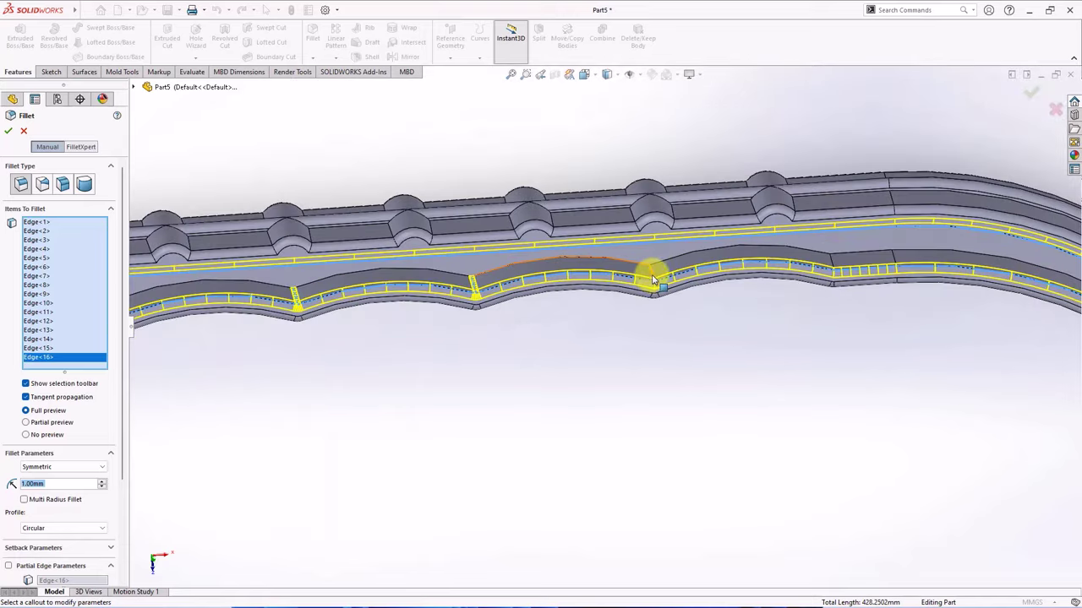
{"action": "left_click", "coordinate": [811, 267]}
{"action": "left_click", "coordinate": [831, 262]}
Step: Add the tangent edge chain and the scalloped edges around the grip recess on the opposite side to the fillet
{"action": "scroll", "coordinate": [756, 259], "scroll_direction": "up", "scroll_amount": 3}
{"action": "middle_click_drag", "start_coordinate": [756, 259], "coordinate": [321, 307]}
{"action": "scroll", "coordinate": [314, 236], "scroll_direction": "down", "scroll_amount": 3}
{"action": "right_click", "coordinate": [321, 232]}
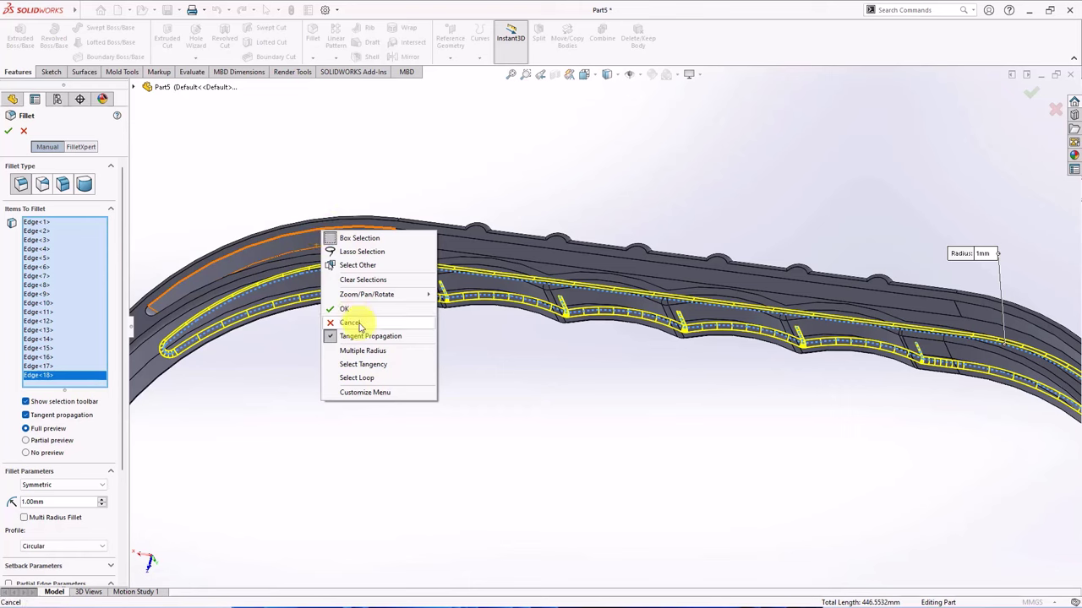
{"action": "left_click", "coordinate": [370, 365]}
{"action": "middle_click_drag", "start_coordinate": [369, 364], "coordinate": [445, 416]}
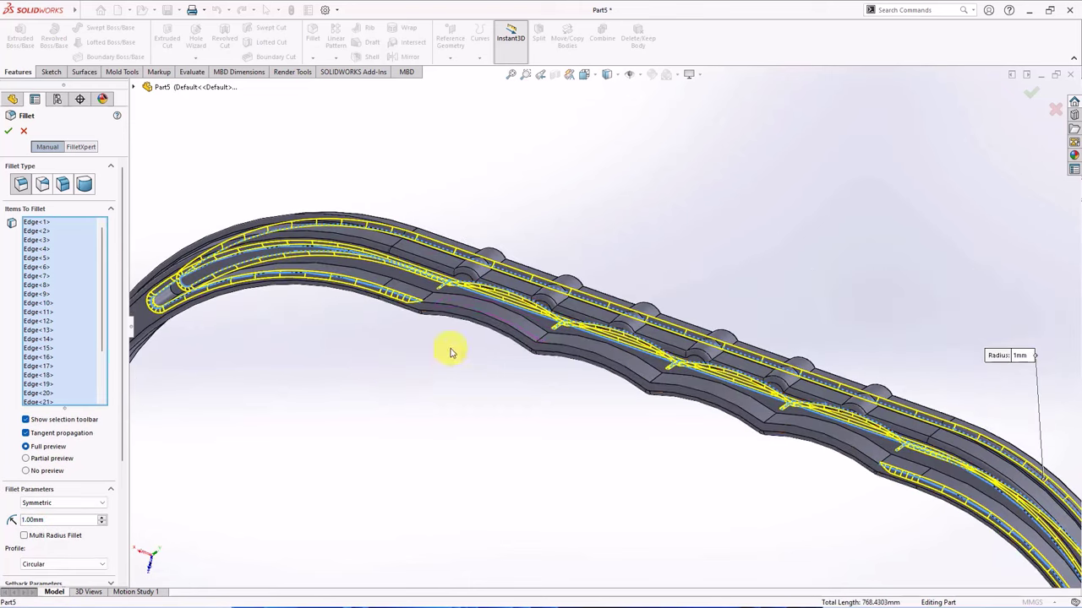
{"action": "left_click", "coordinate": [490, 318]}
{"action": "left_click", "coordinate": [523, 286]}
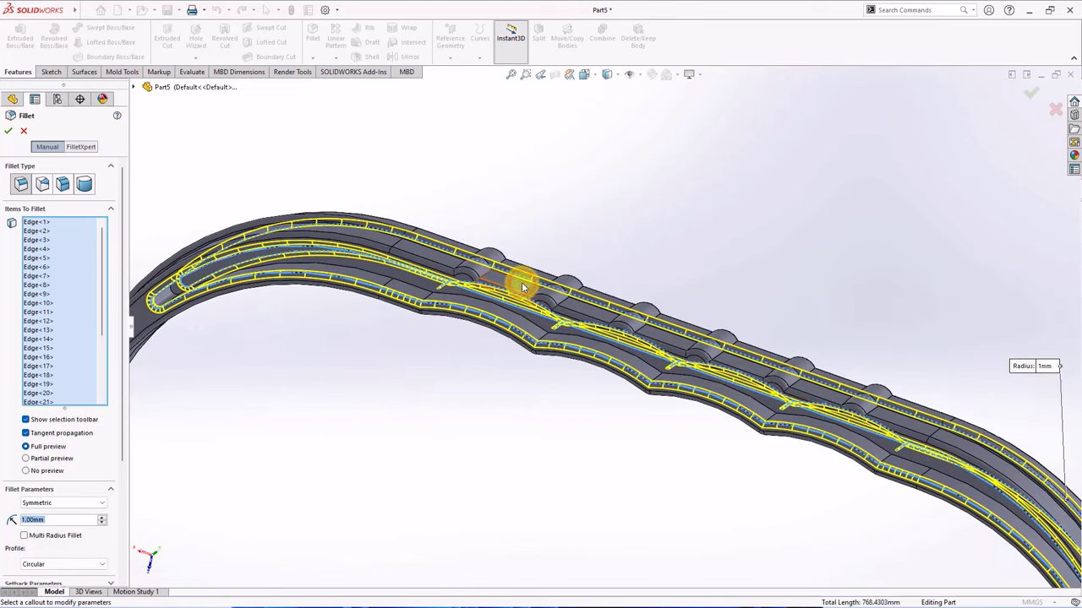
Step: Add the short corner edges between the scallops inside the opposite recess and accept the 1 mm fillet
{"action": "left_click", "coordinate": [441, 295]}
{"action": "left_click", "coordinate": [547, 336]}
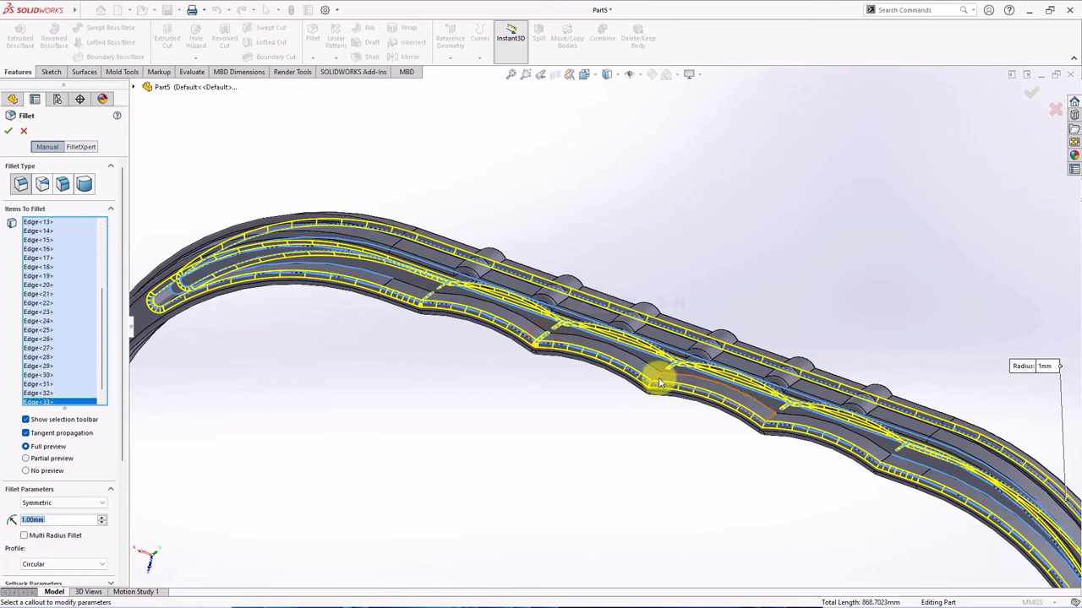
{"action": "left_click", "coordinate": [659, 377]}
{"action": "left_click", "coordinate": [771, 414]}
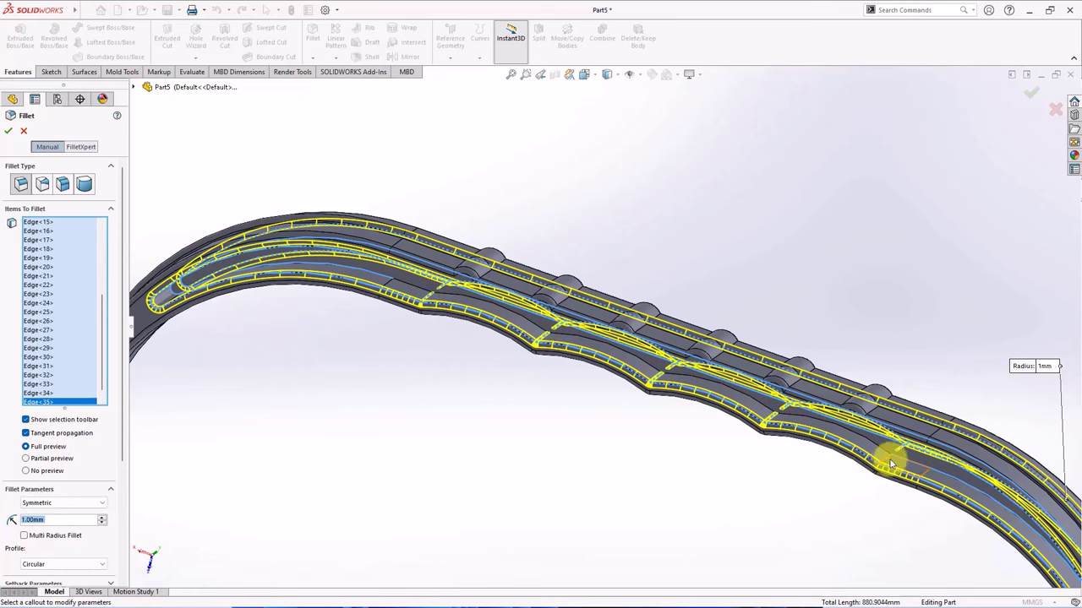
{"action": "scroll", "coordinate": [886, 461], "scroll_direction": "up", "scroll_amount": 5}
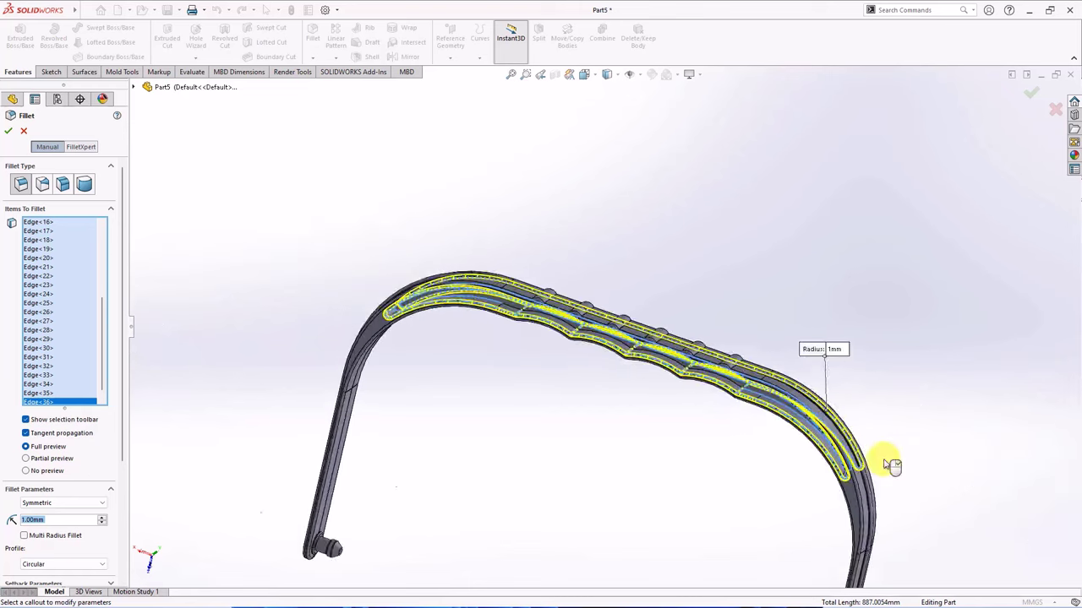
{"action": "middle_click_drag", "start_coordinate": [889, 459], "coordinate": [635, 458]}
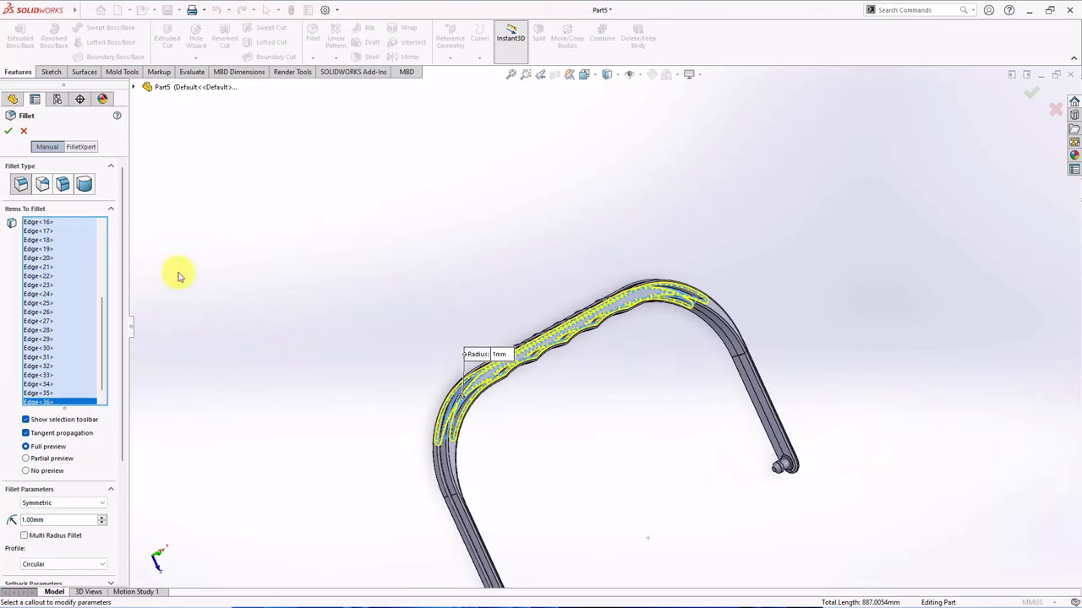
{"action": "left_click", "coordinate": [10, 132]}
Step: Examine the filleted handle from several angles, including the ribbed and scalloped grip up close
{"action": "middle_click_drag", "start_coordinate": [333, 285], "coordinate": [487, 409]}
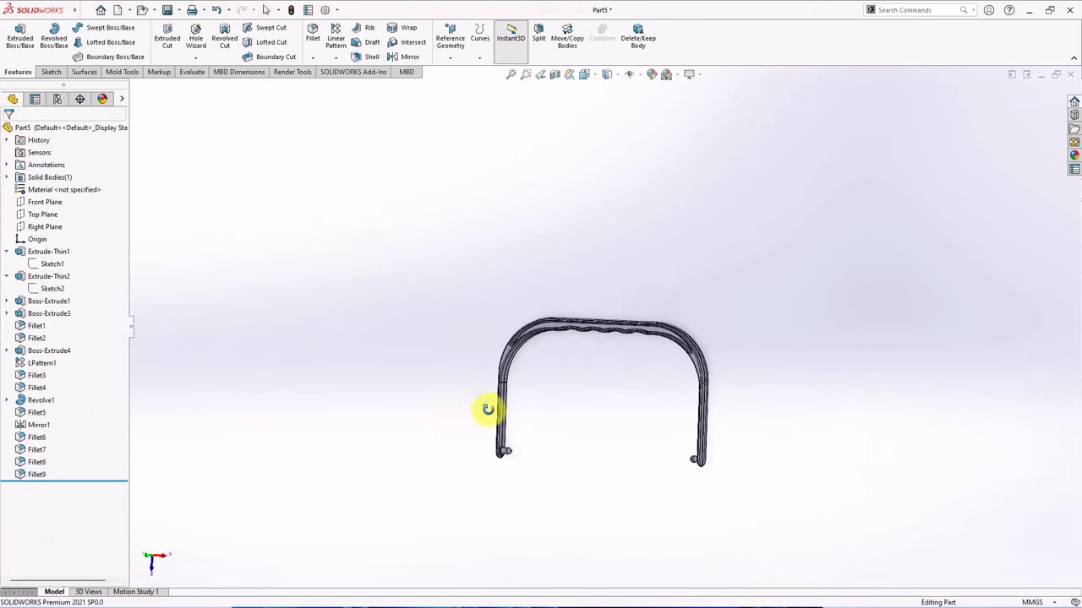
{"action": "scroll", "coordinate": [615, 363], "scroll_direction": "down", "scroll_amount": 6}
{"action": "middle_click_drag", "start_coordinate": [614, 360], "coordinate": [613, 399]}
{"action": "scroll", "coordinate": [614, 399], "scroll_direction": "up", "scroll_amount": 2}
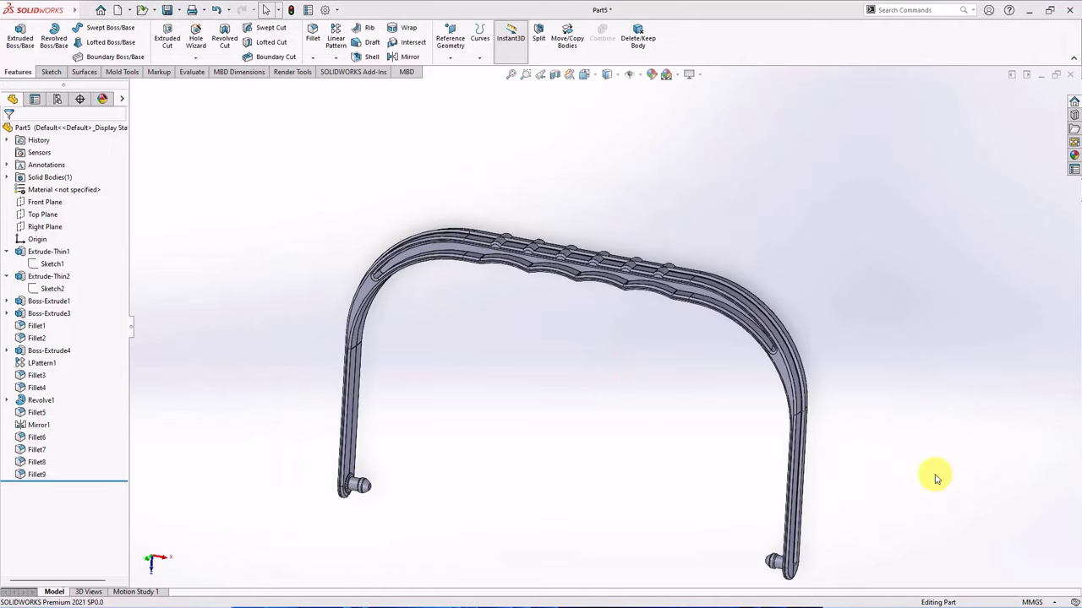
{"action": "middle_click_drag", "start_coordinate": [927, 468], "coordinate": [920, 431], "text": "ctrl"}
{"action": "scroll", "coordinate": [612, 278], "scroll_direction": "down", "scroll_amount": 3}
{"action": "scroll", "coordinate": [634, 177], "scroll_direction": "down", "scroll_amount": 5}
{"action": "mouse_move", "coordinate": [633, 179]}
{"action": "middle_mouse_down"}
{"action": "mouse_move", "coordinate": [633, 222]}
{"action": "mouse_move", "coordinate": [648, 194]}
{"action": "middle_mouse_up"}
{"action": "scroll", "coordinate": [648, 194], "scroll_direction": "up", "scroll_amount": 5}
{"action": "middle_click_drag", "start_coordinate": [589, 393], "coordinate": [521, 427]}
{"action": "scroll", "coordinate": [561, 381], "scroll_direction": "up", "scroll_amount": 4}
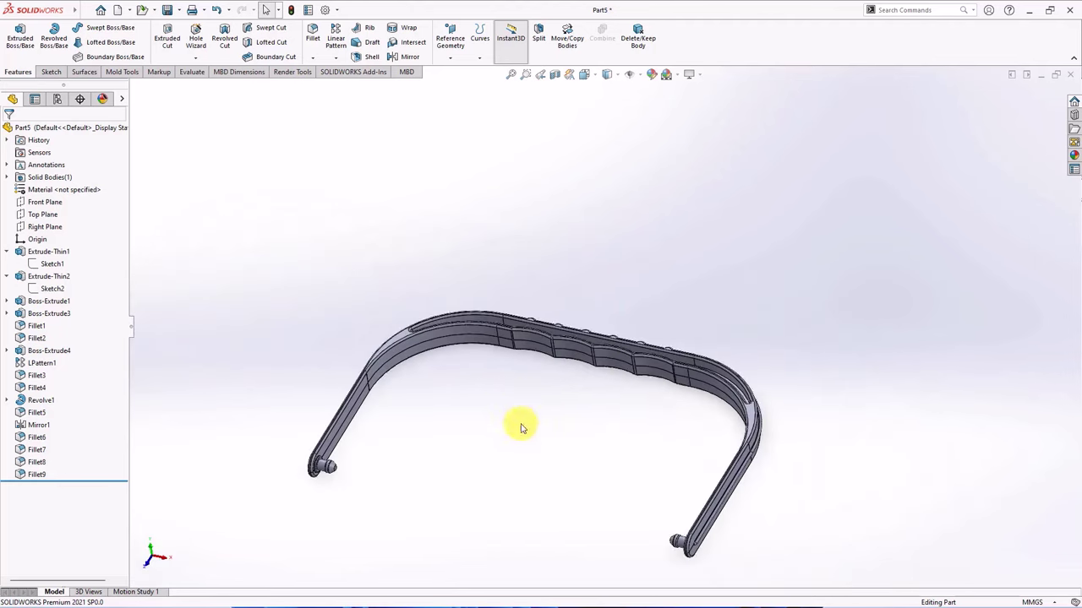
{"action": "scroll", "coordinate": [522, 429], "scroll_direction": "down", "scroll_amount": 2}
Step: Check the handle with Draft Analysis relative to the Top Plane at a 1-degree draft angle, and close it without keeping the colours
{"action": "left_click", "coordinate": [122, 72]}
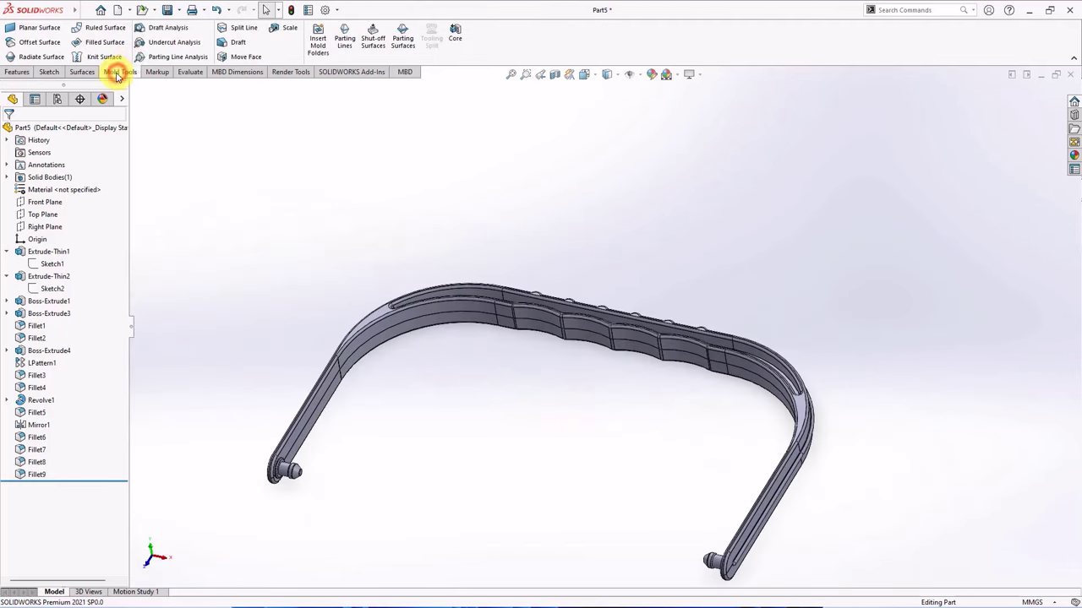
{"action": "left_click", "coordinate": [161, 27]}
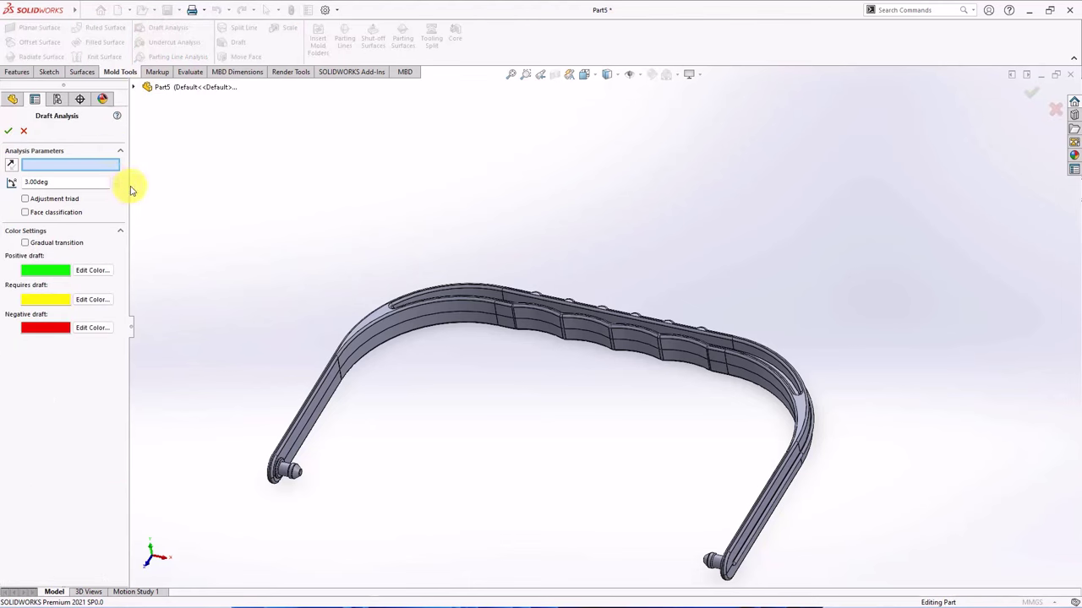
{"action": "left_click", "coordinate": [173, 173]}
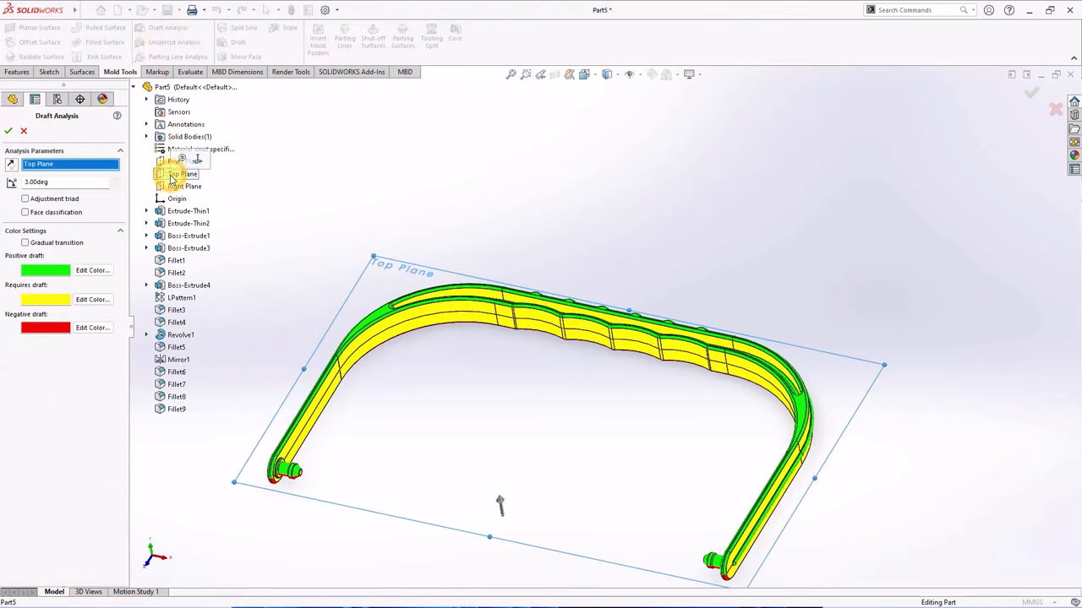
{"action": "left_click", "coordinate": [114, 188]}
{"action": "left_click", "coordinate": [114, 187]}
{"action": "middle_click_drag", "start_coordinate": [473, 376], "coordinate": [575, 464]}
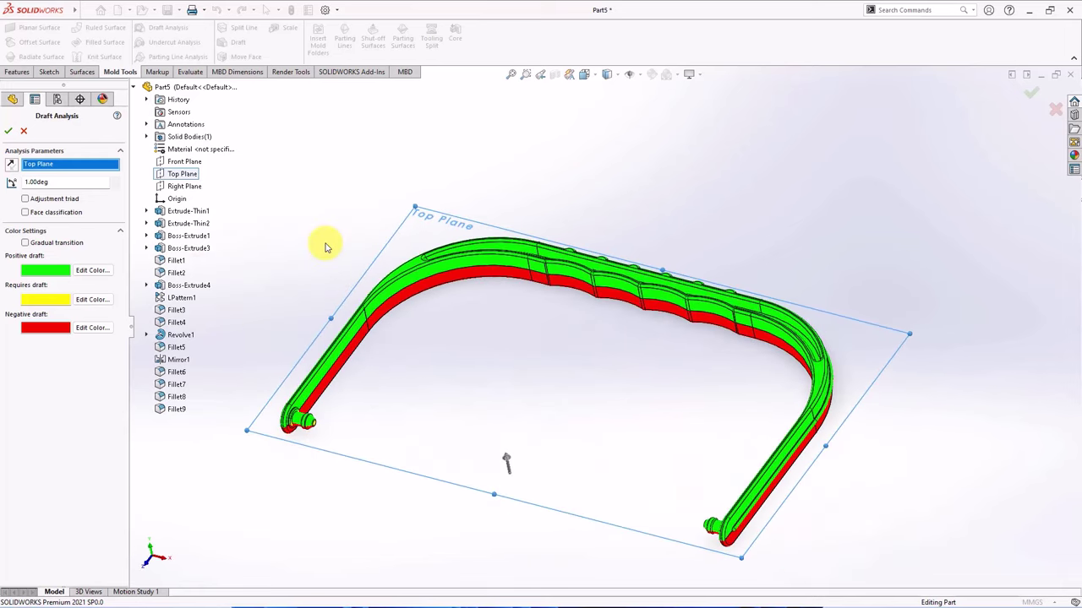
{"action": "left_click", "coordinate": [24, 134]}
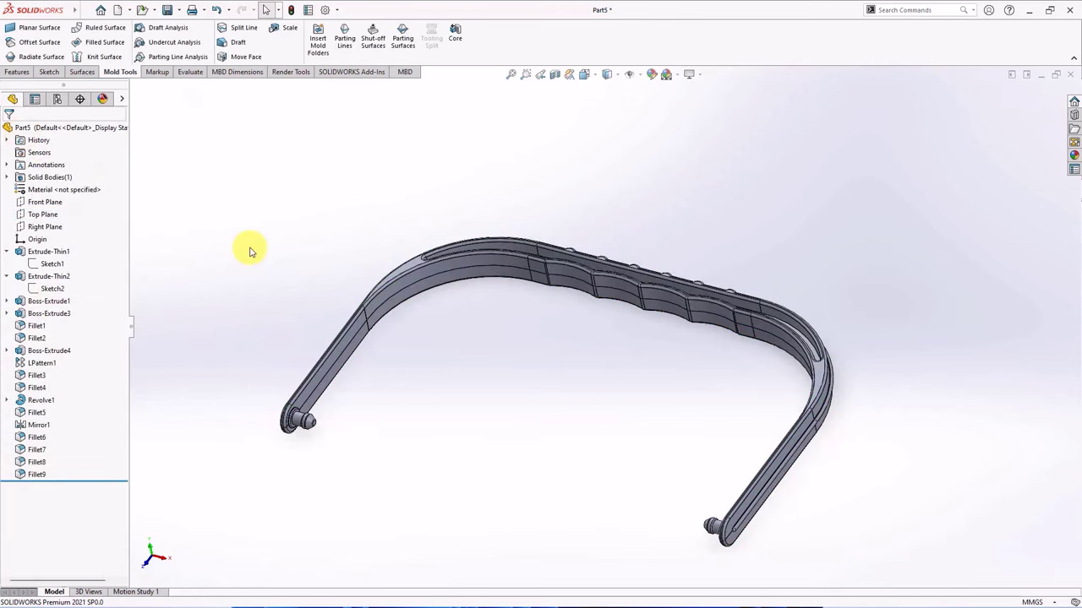